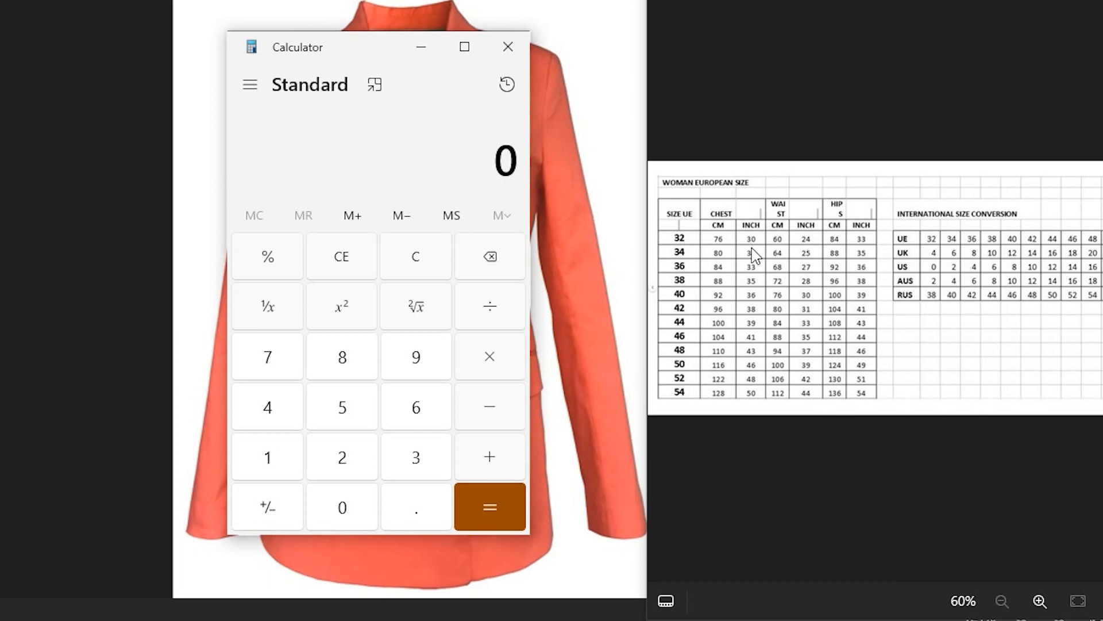
Step: Calculate a quarter of the size 32 chest measurement by dividing 30 inches by 4
left_click(428, 459)
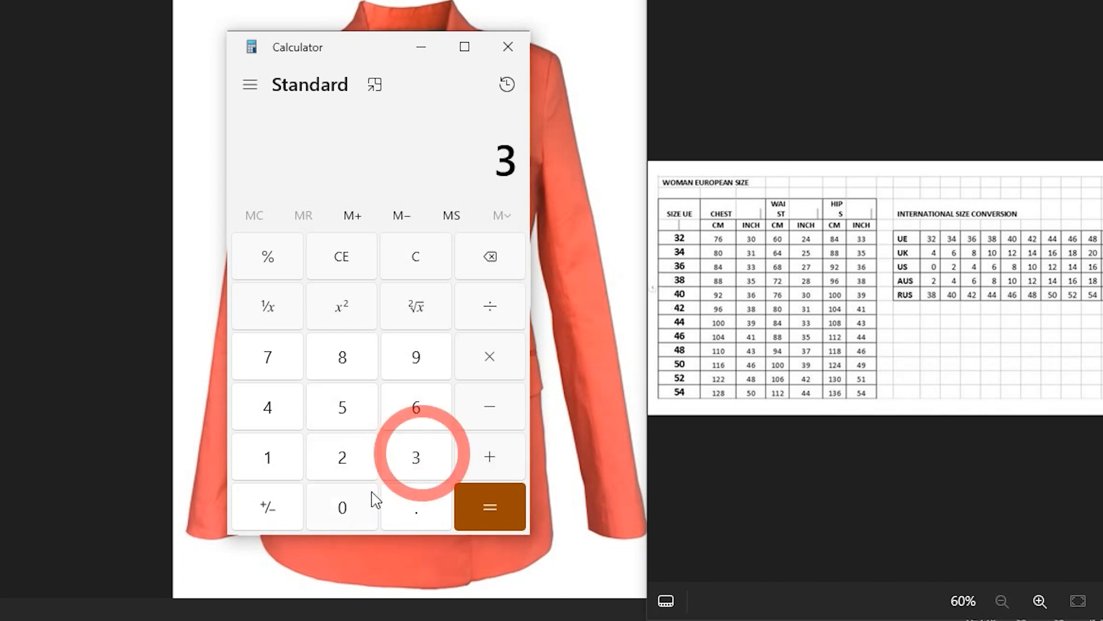
left_click(345, 501)
left_click(498, 313)
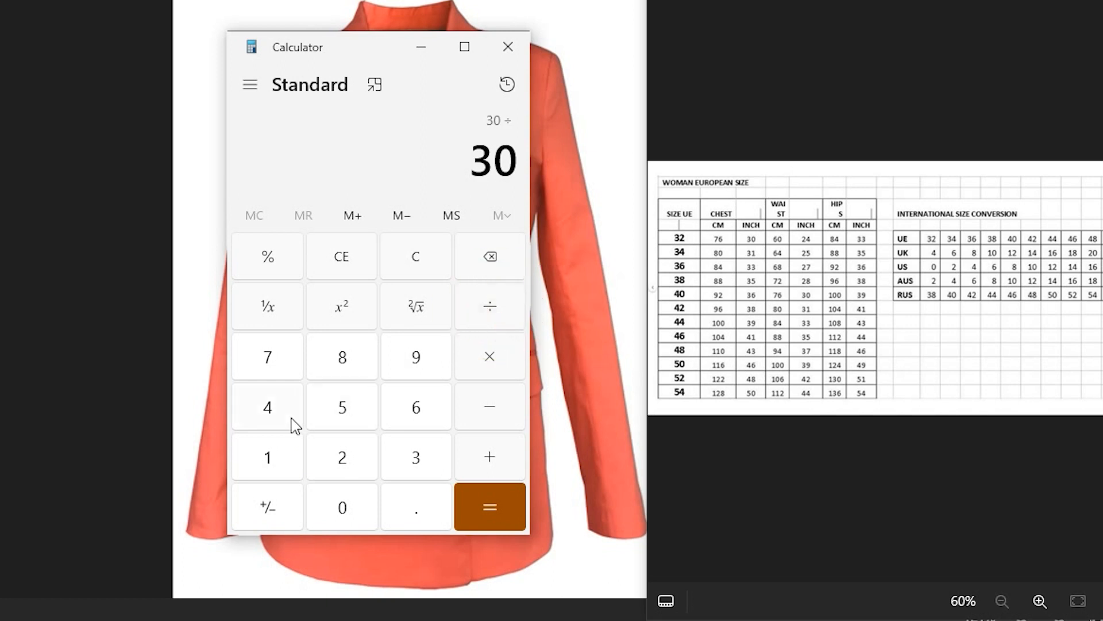
left_click(270, 422)
left_click(491, 511)
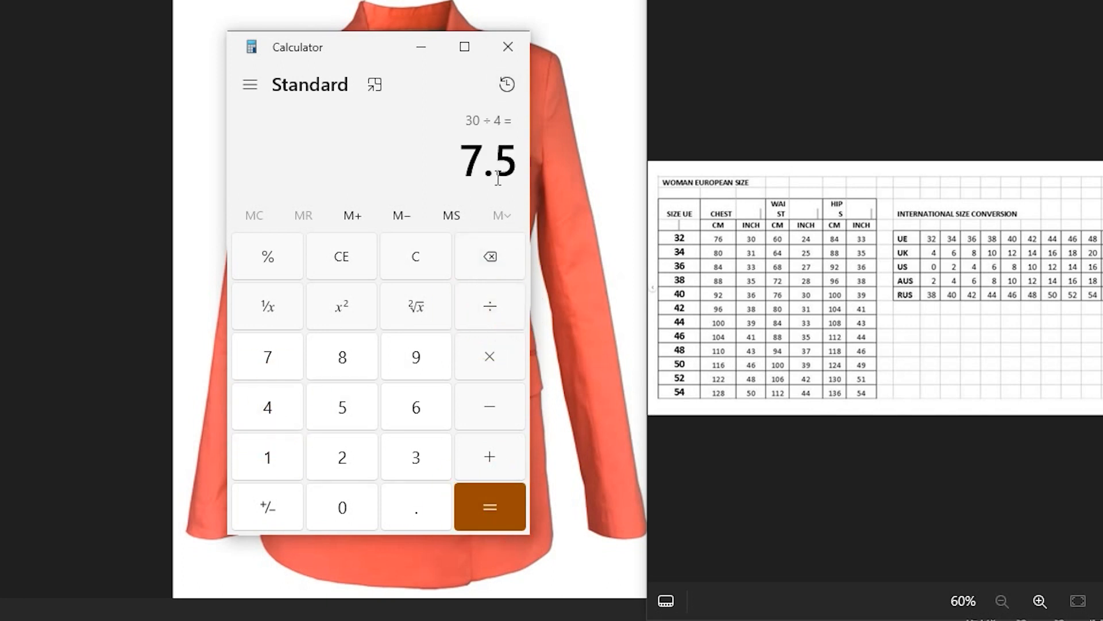
Step: Add a 0.5 inch allowance to the quarter-chest value and highlight the sum
left_click(493, 459)
left_click(418, 521)
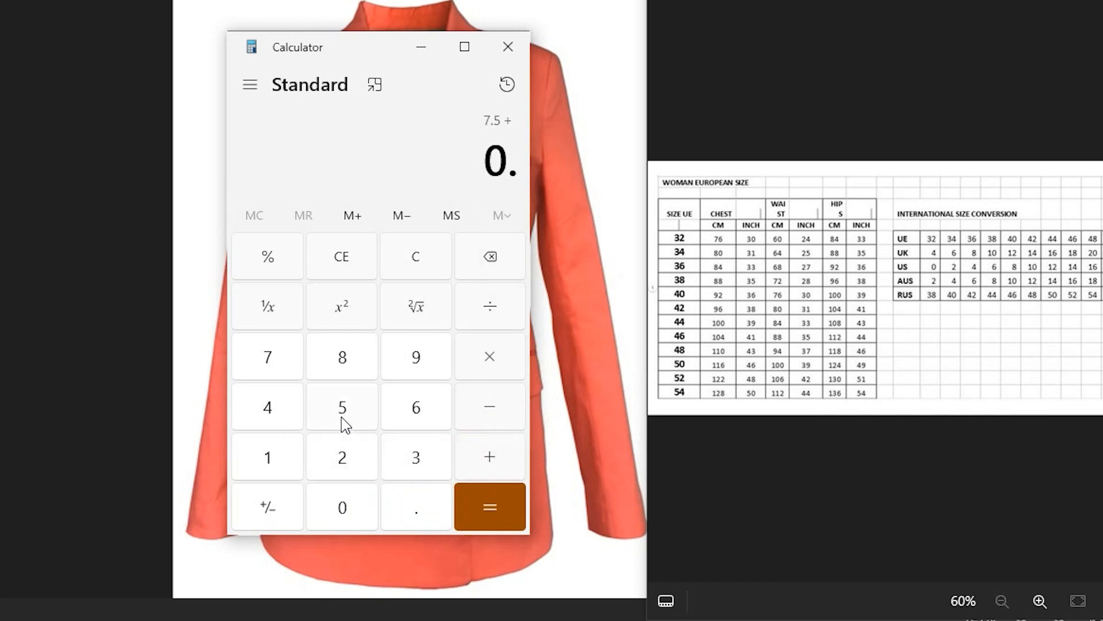
left_click(344, 422)
left_click(500, 506)
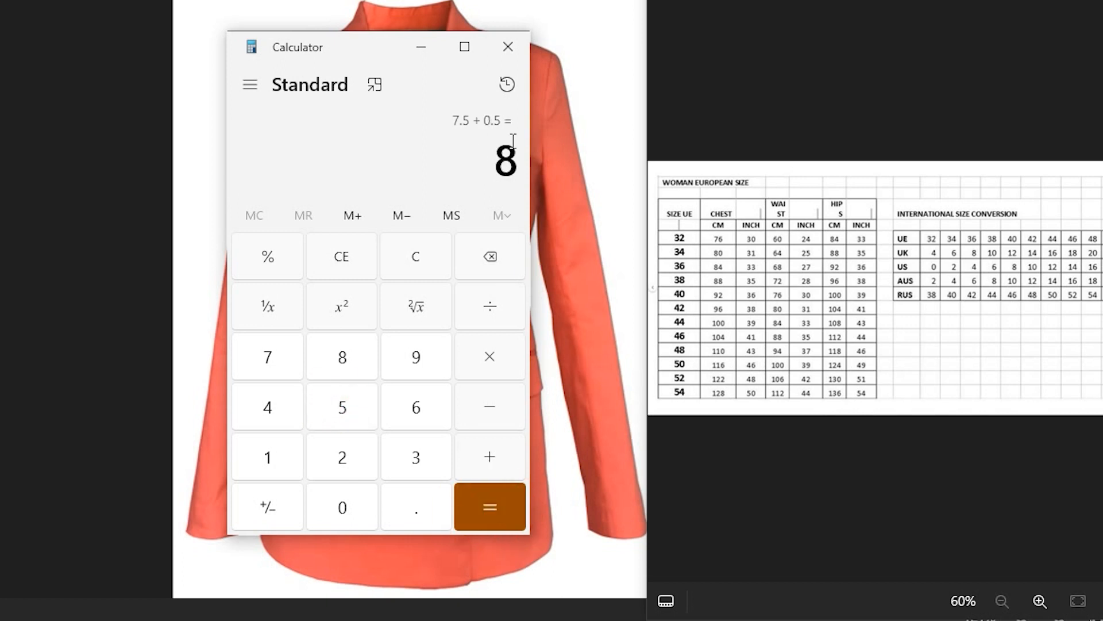
left_click_drag(520, 157, 506, 163)
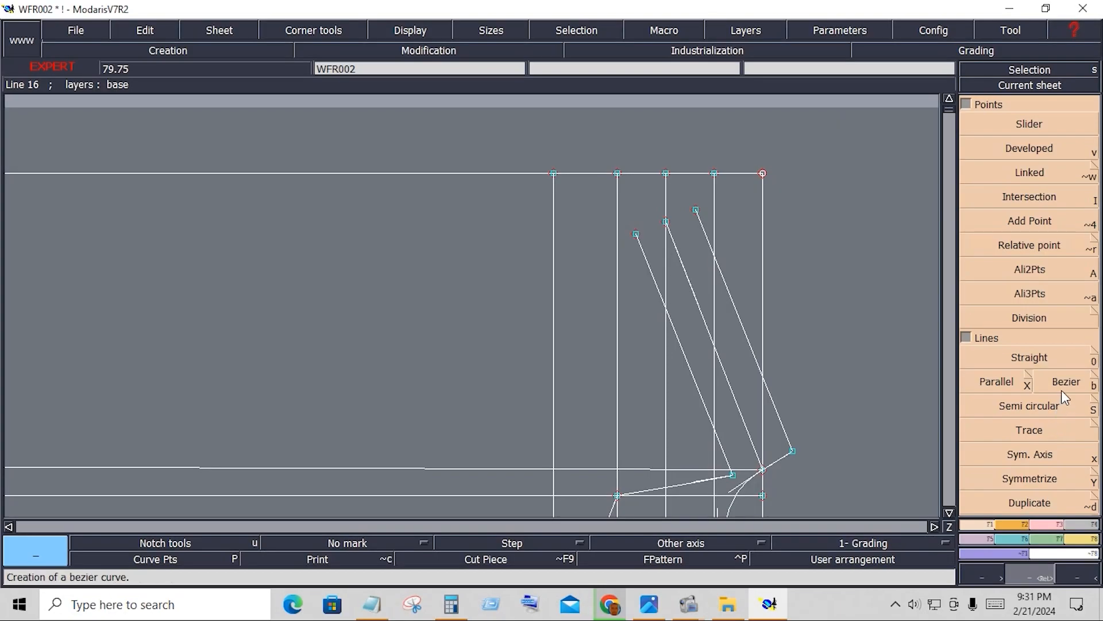
Step: In Modaris, draw a Bezier line with dl 8.000 from the middle slanted line's upper end to the upper horizontal line
left_click(1065, 390)
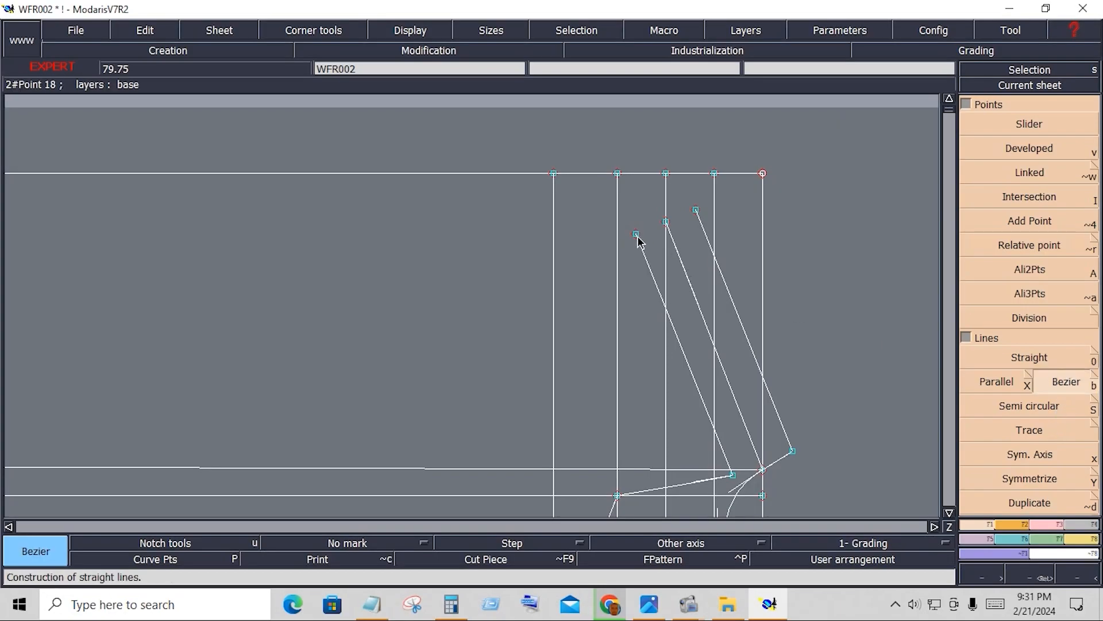
left_click(667, 222)
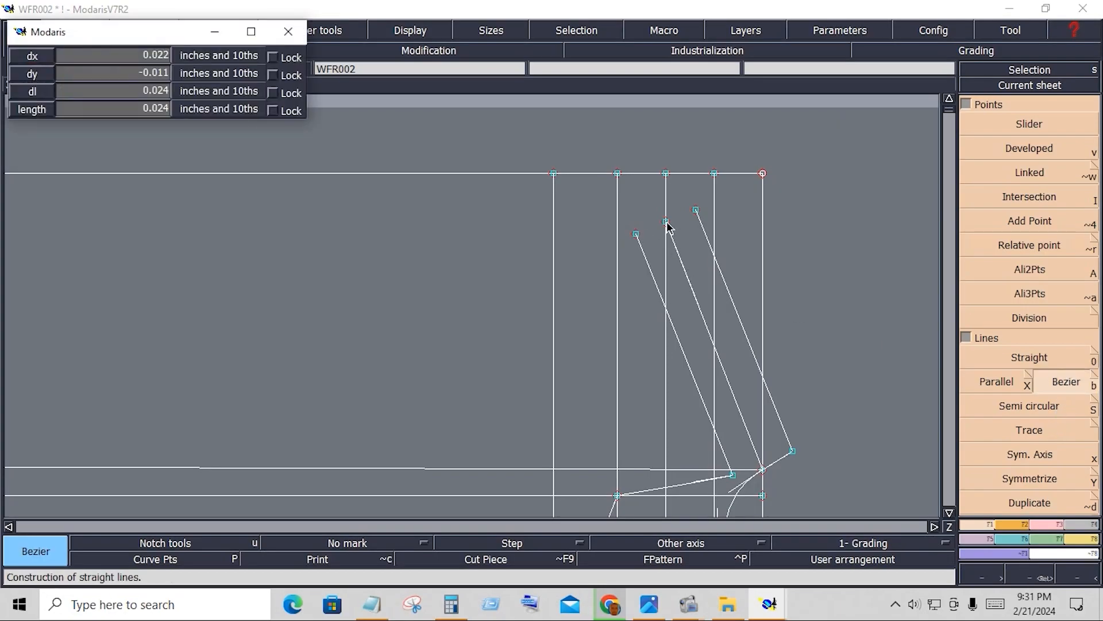
left_click(78, 94)
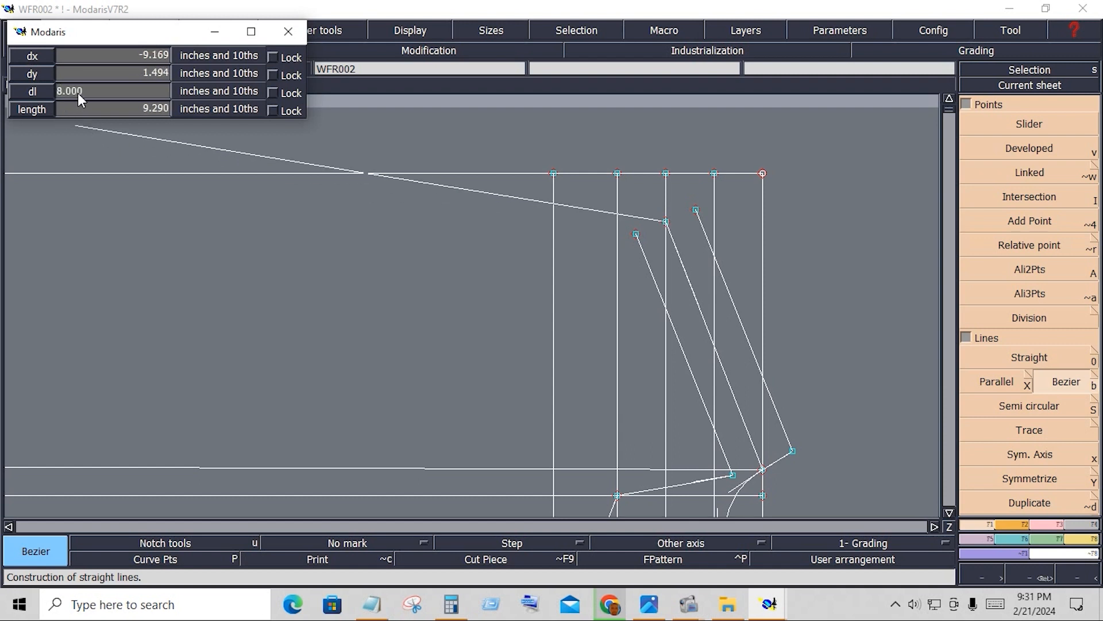
left_click(153, 173)
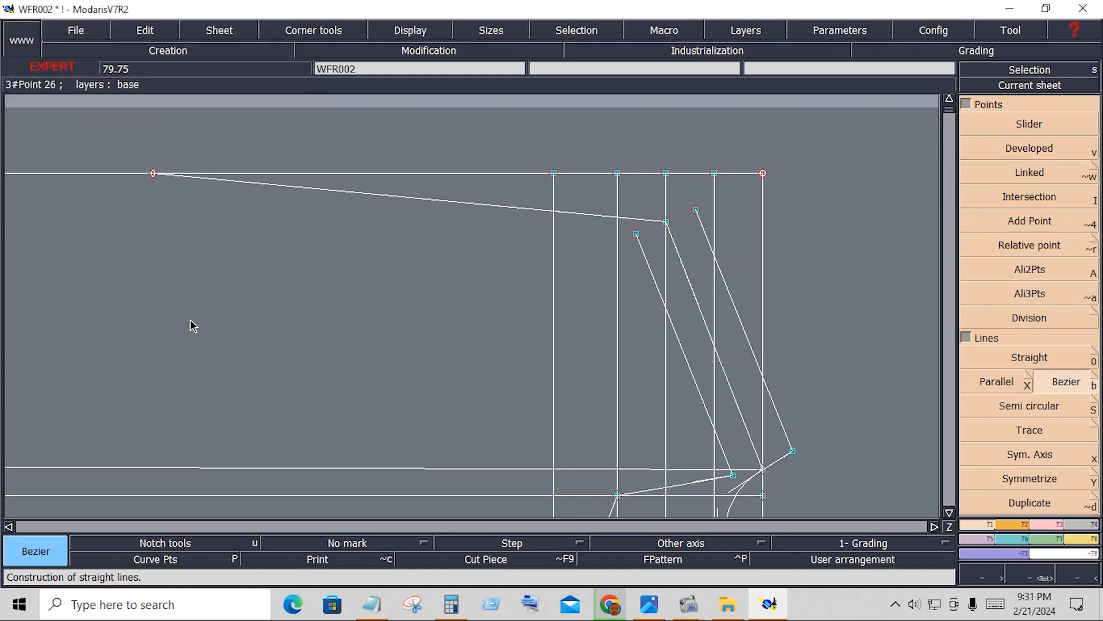
Step: Delete the 8-inch construction line, keeping its end point on the upper horizontal line
left_click(1057, 525)
left_click(1036, 407)
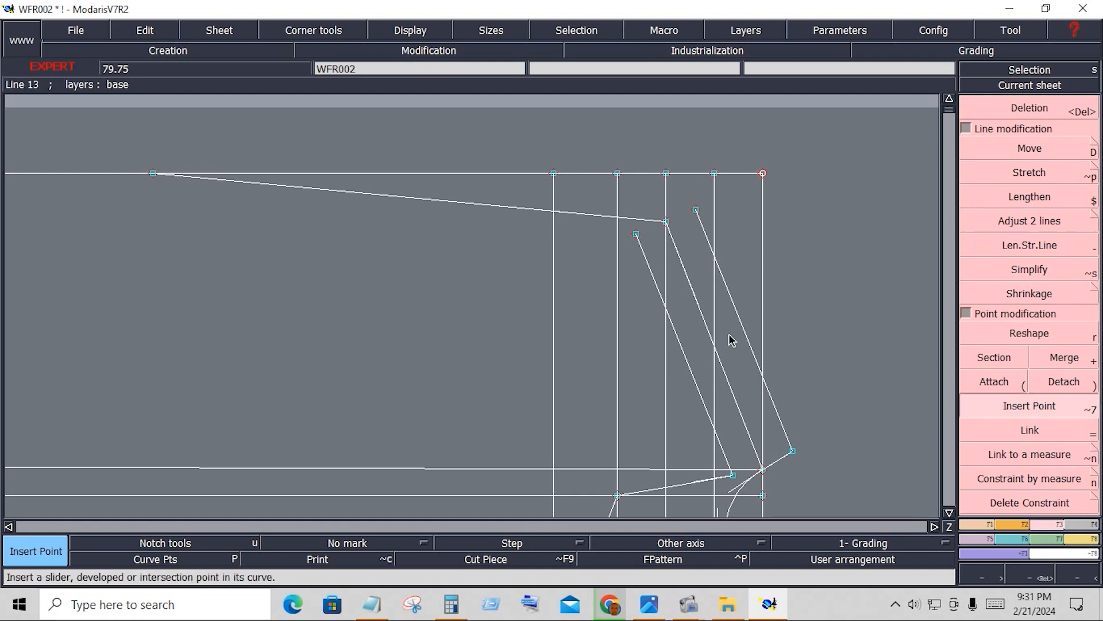
key("Delete")
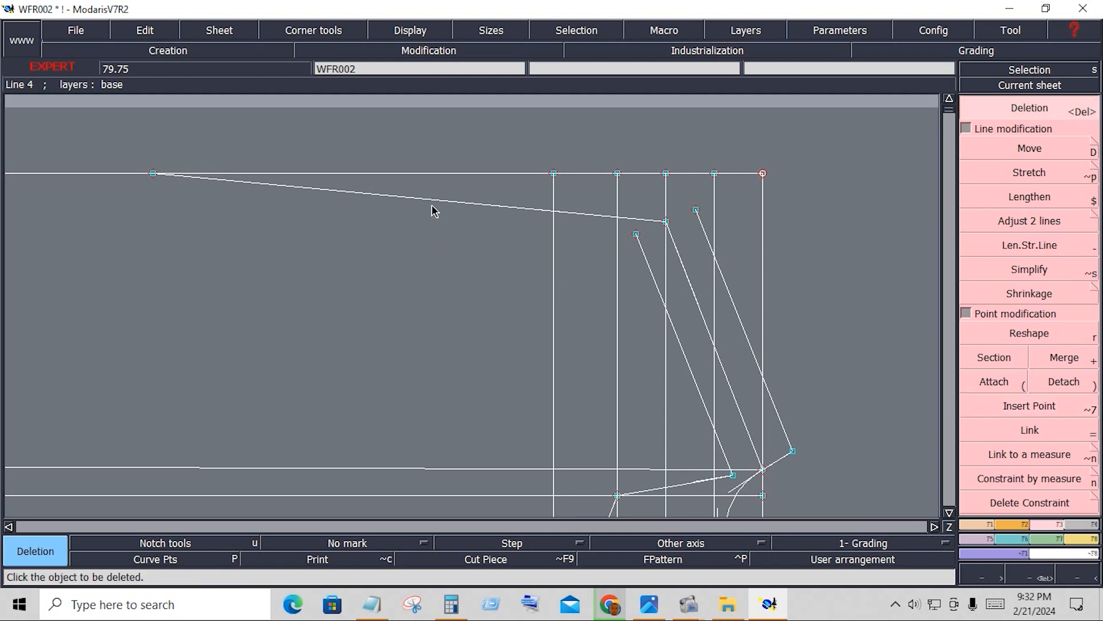
left_click(432, 204)
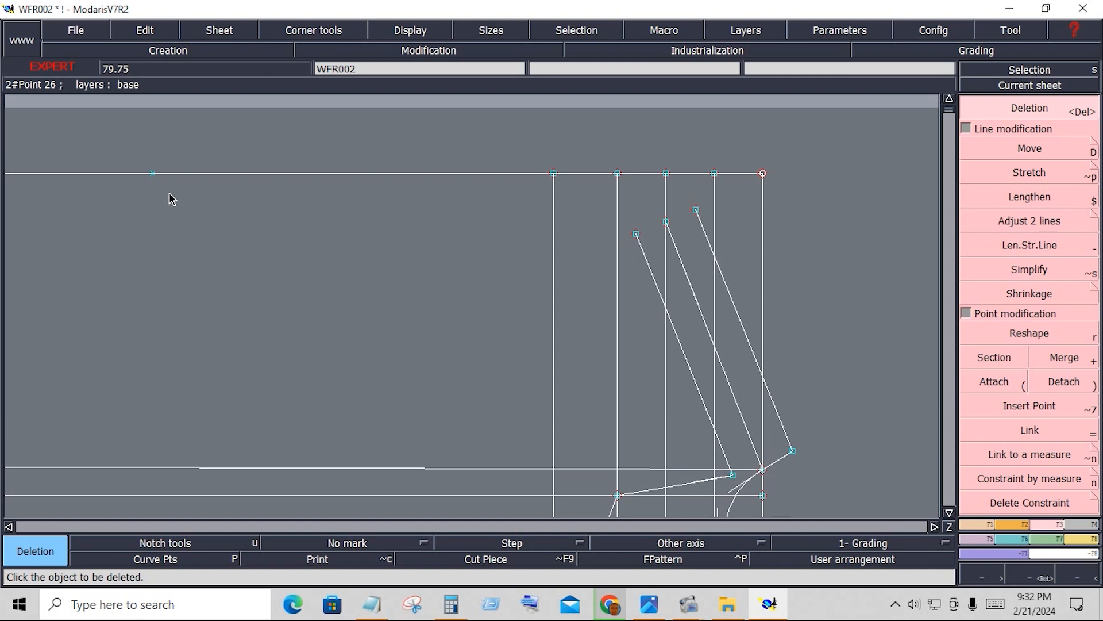
Step: Draw two Bezier lines to the 8-inch mark: from the inner slanted line's top, and from the outer one's top through the middle one's
left_click(974, 523)
left_click(1064, 381)
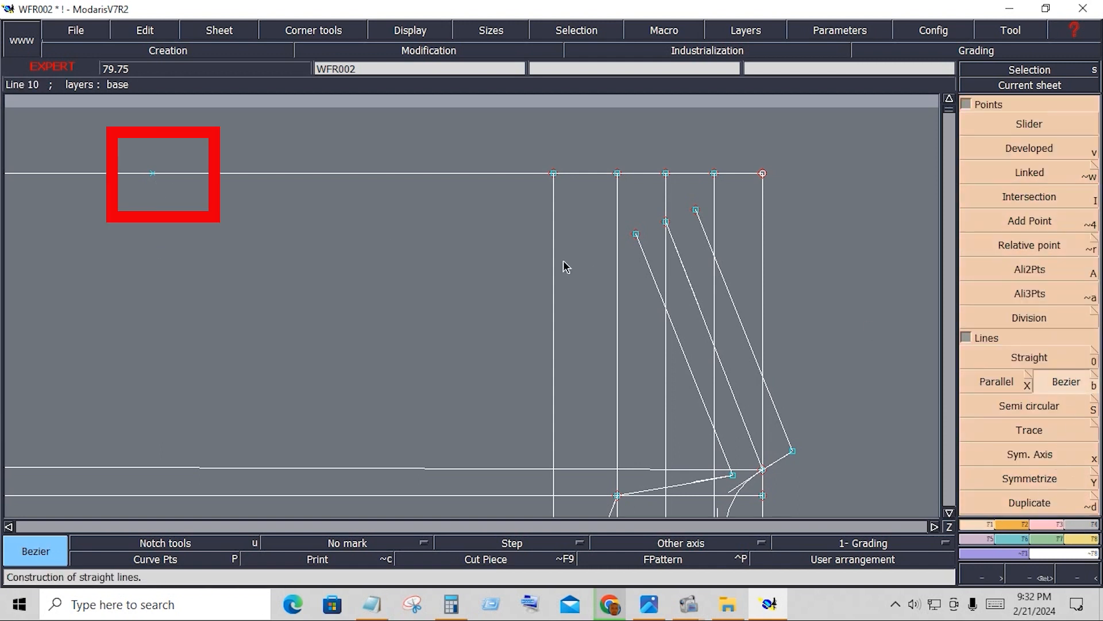
left_click(636, 234)
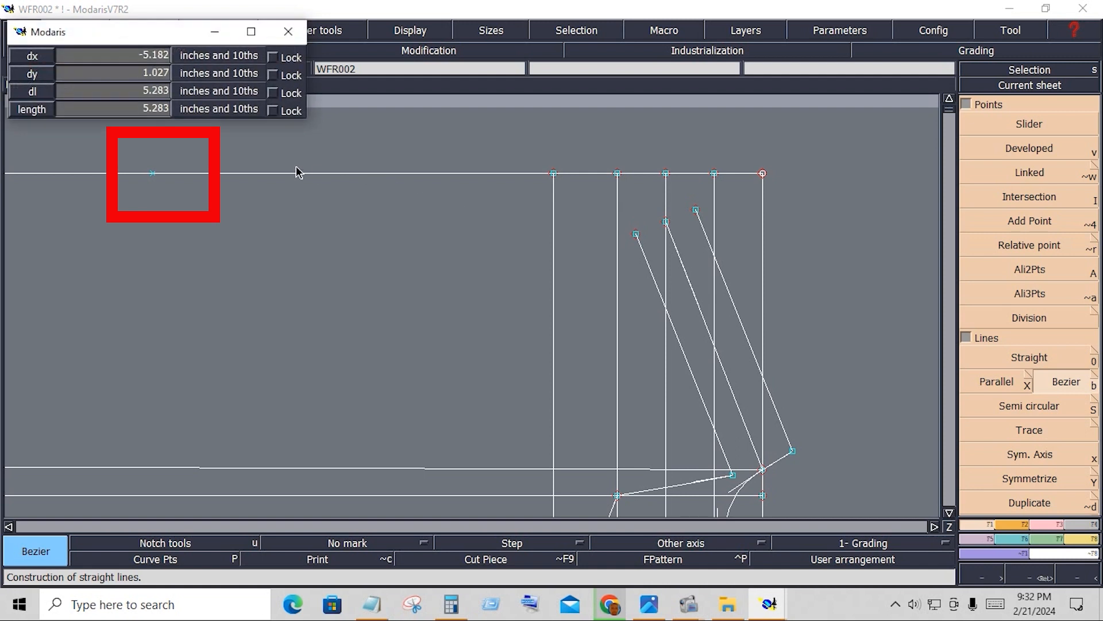
left_click(153, 173)
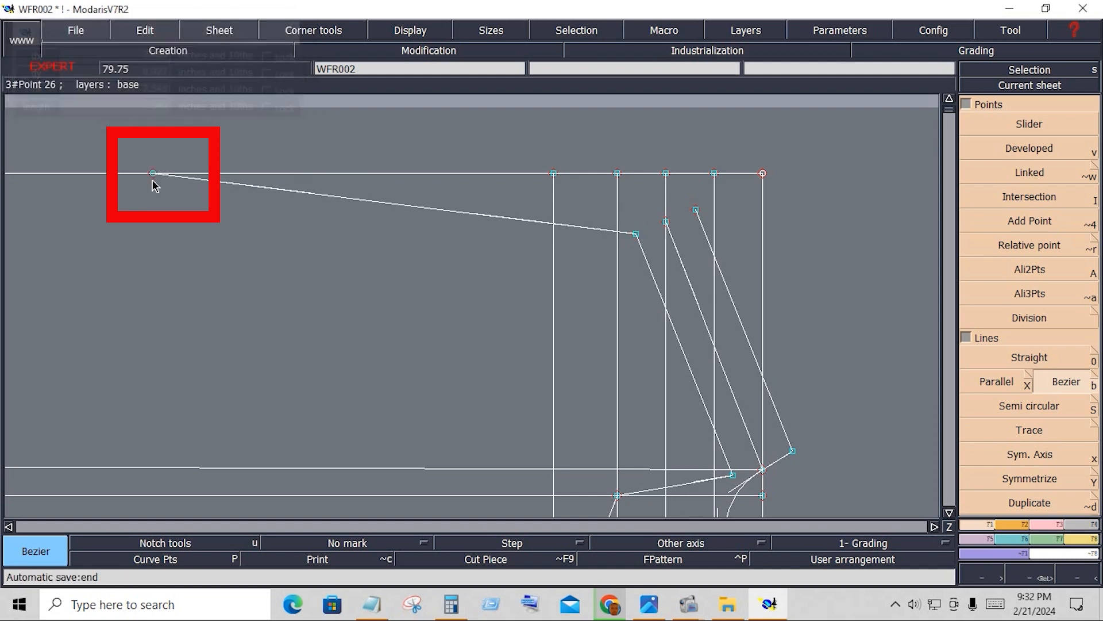
left_click(696, 210)
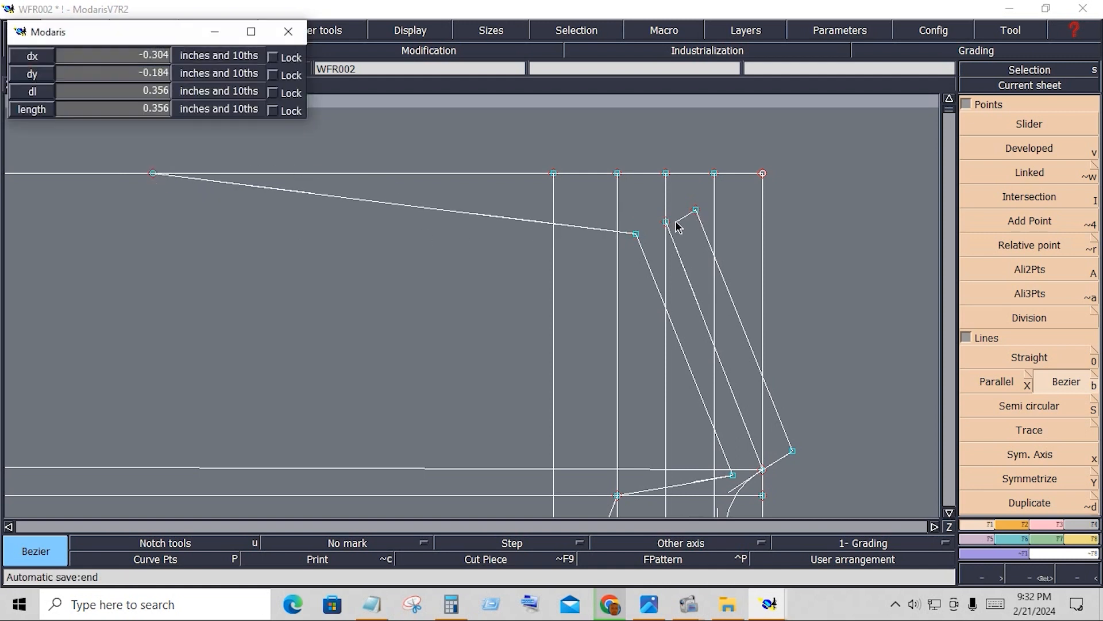
left_click(160, 175)
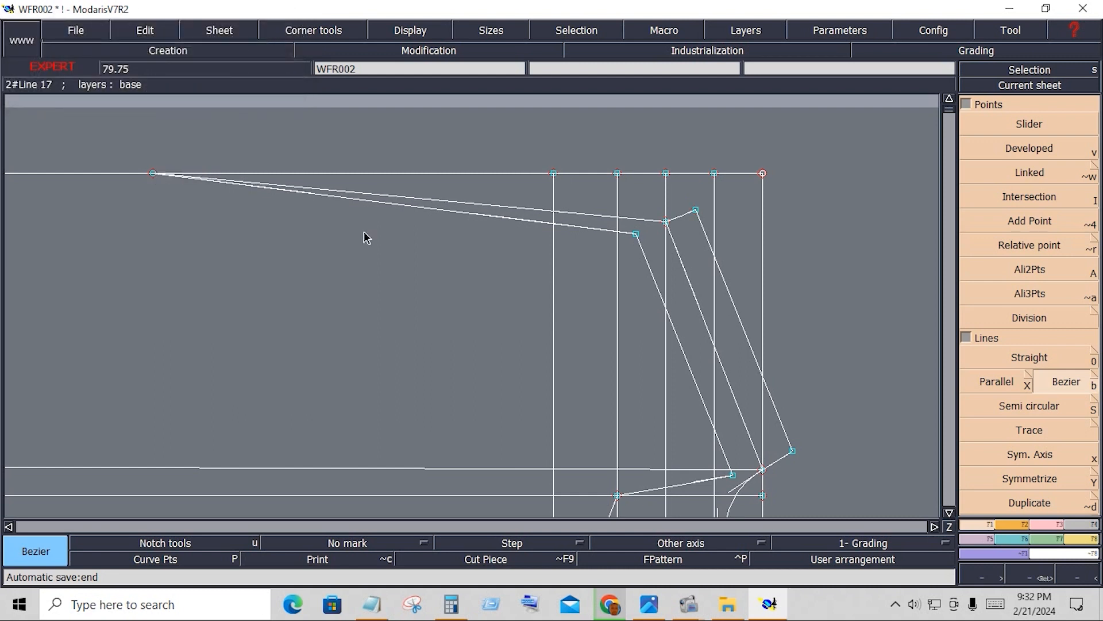
Step: Reshape the lower Bezier line with its tangent handles into a deep armhole curve from the mark to the inner slanted line
key("F2")
left_click(1026, 334)
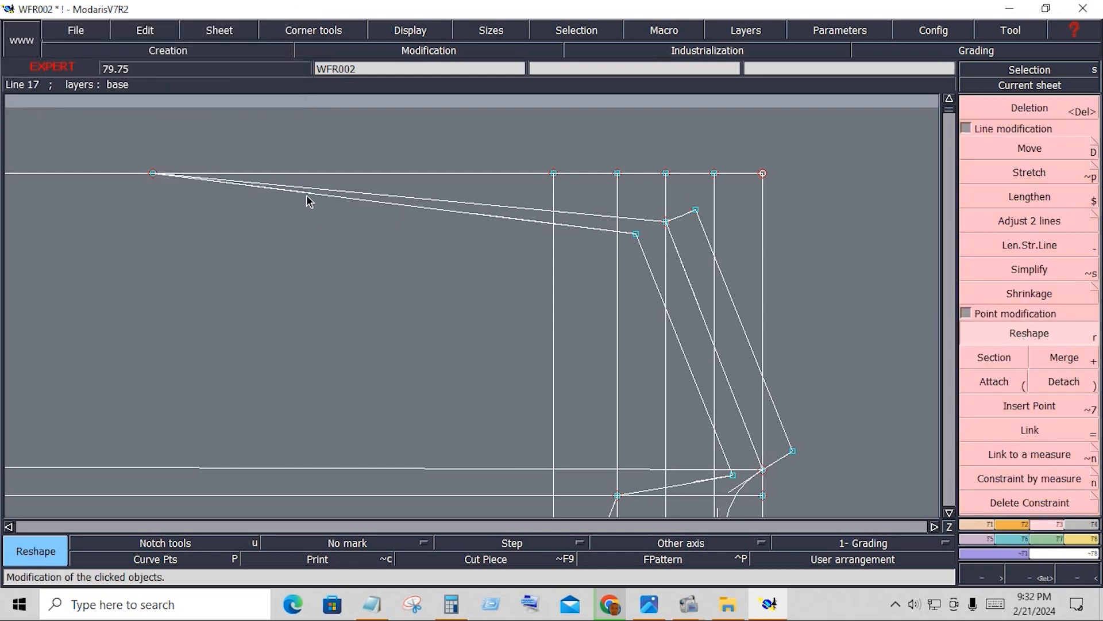
left_click_drag(309, 202, 193, 309)
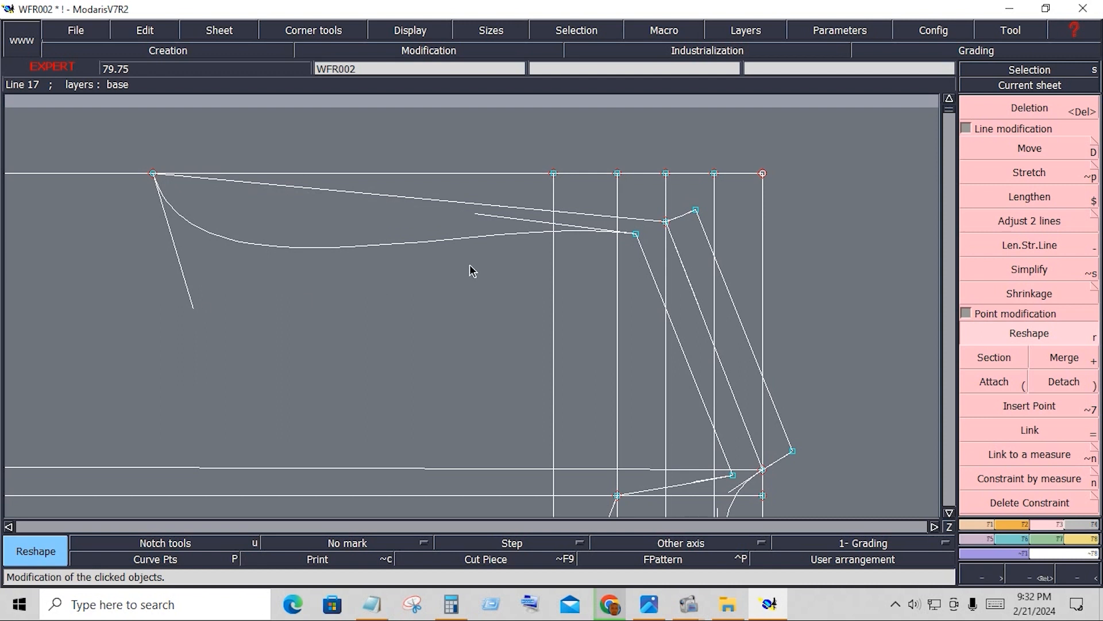
left_click_drag(480, 214, 447, 260)
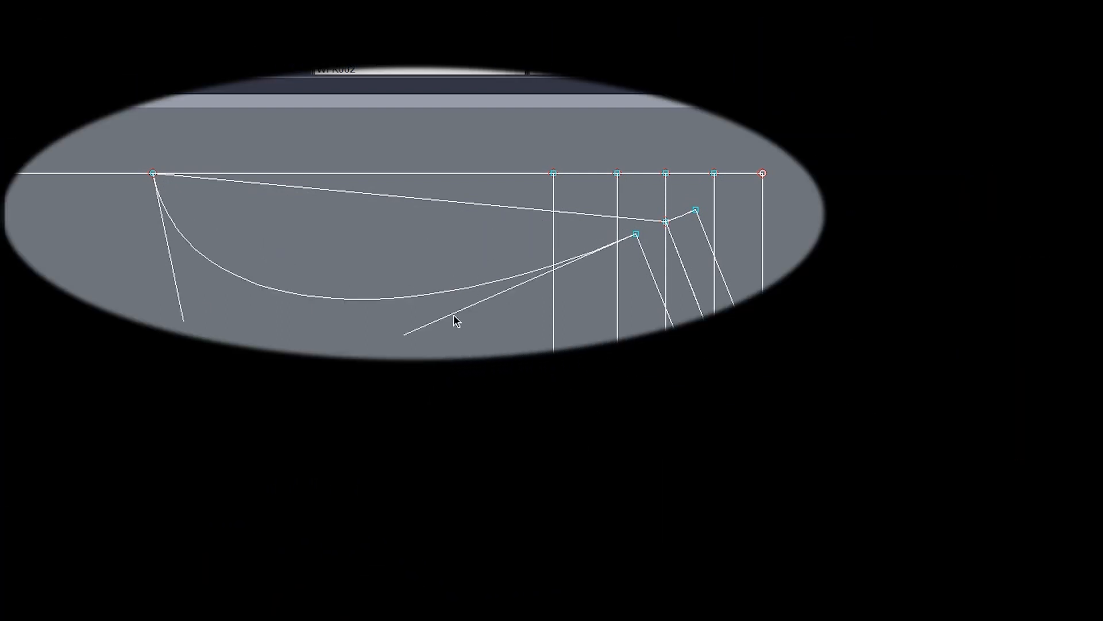
left_click_drag(414, 332, 400, 326)
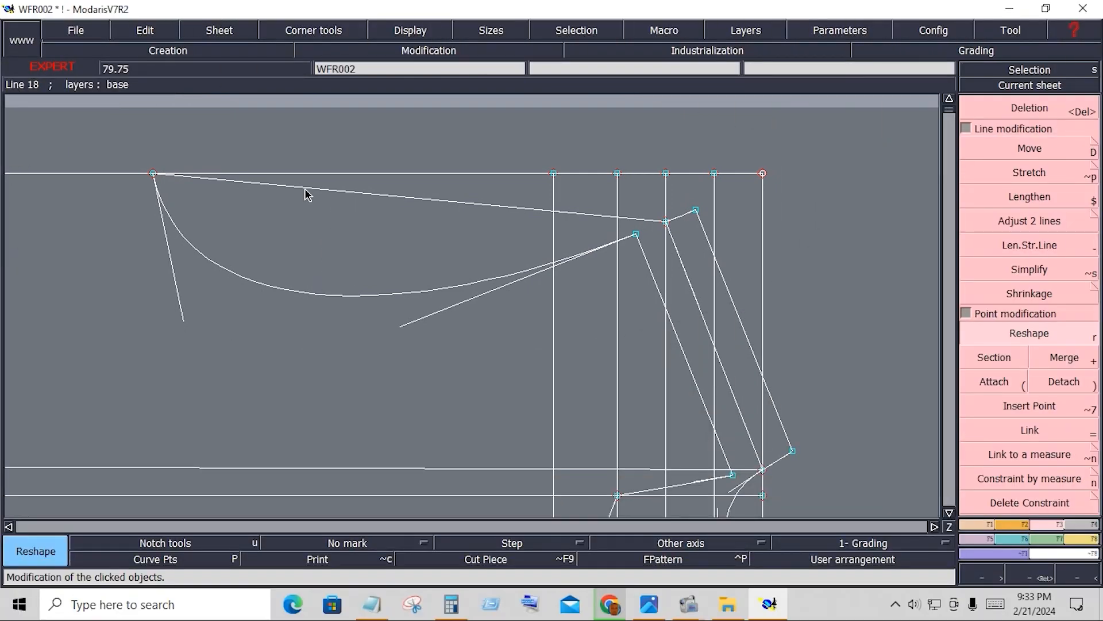
Step: Reshape the upper Bezier line with its tangent handles into a slightly shallower armhole curve that flows smoothly into the middle slanted line's top
left_click(307, 195)
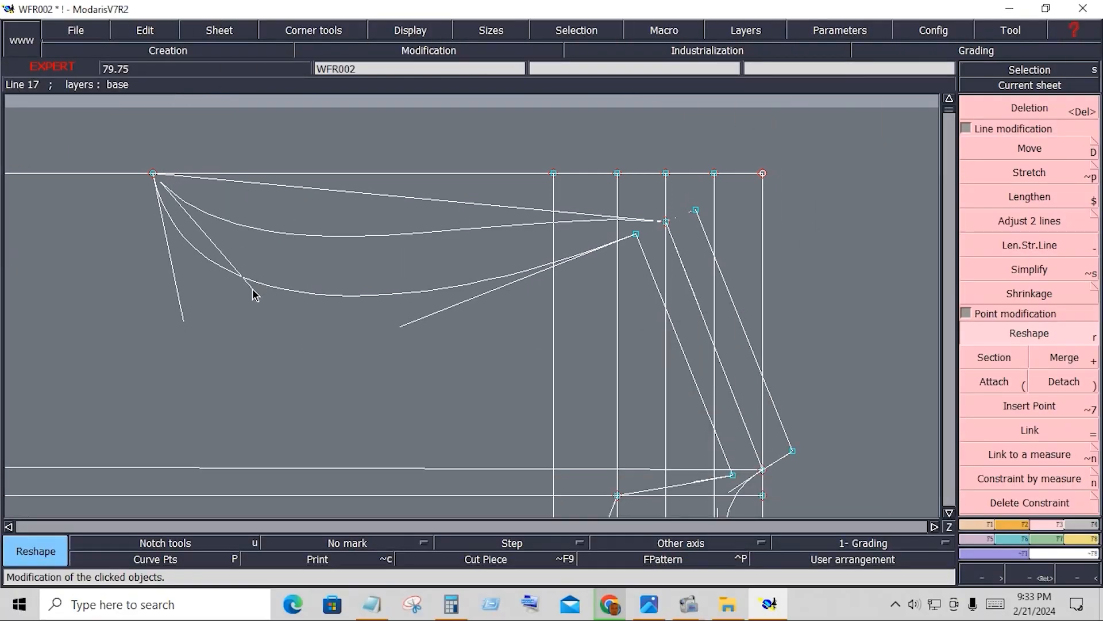
left_click(497, 206)
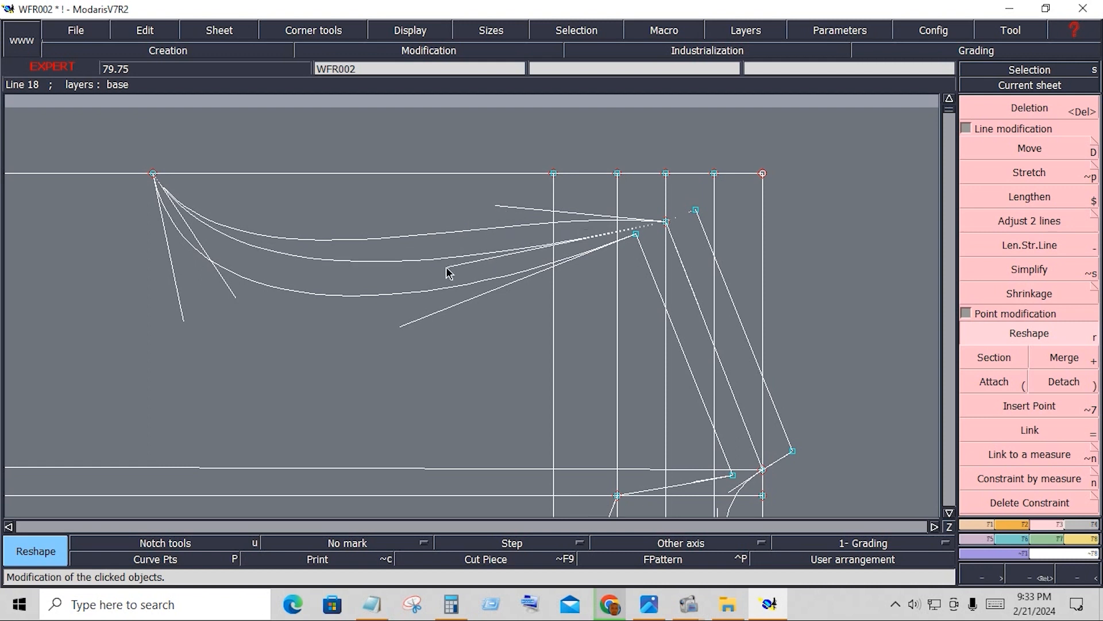
left_click(420, 286)
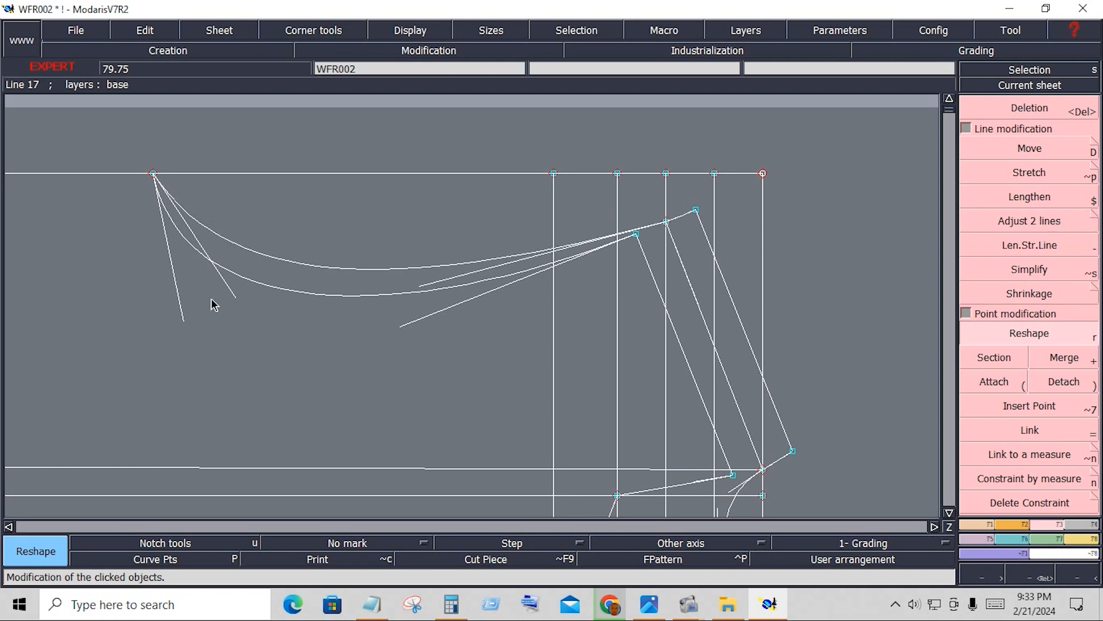
left_click(235, 302)
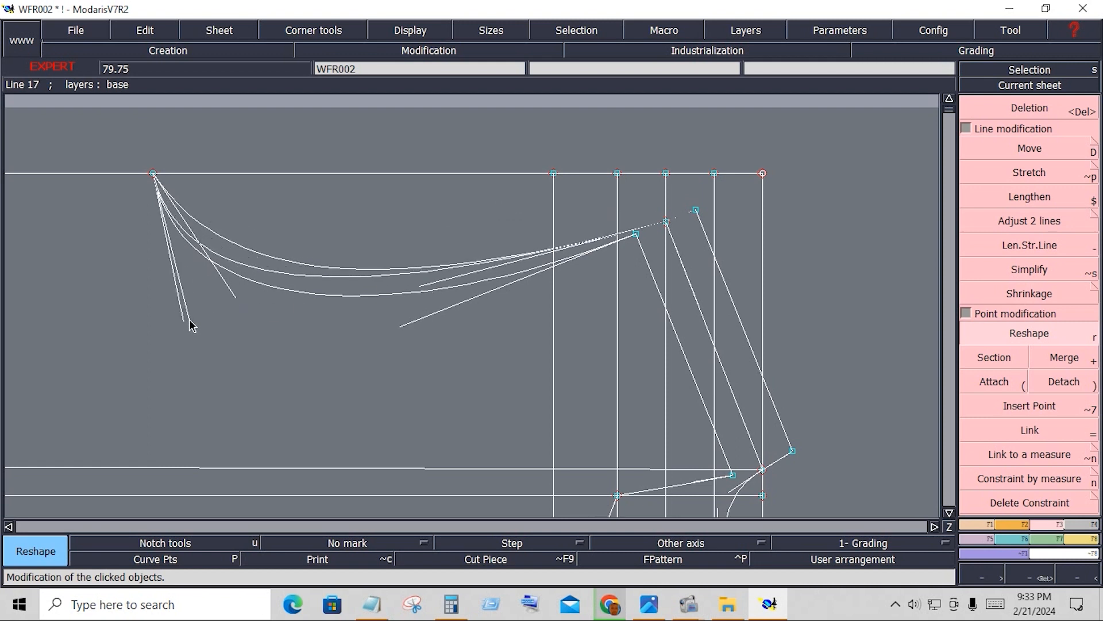
left_click(194, 324)
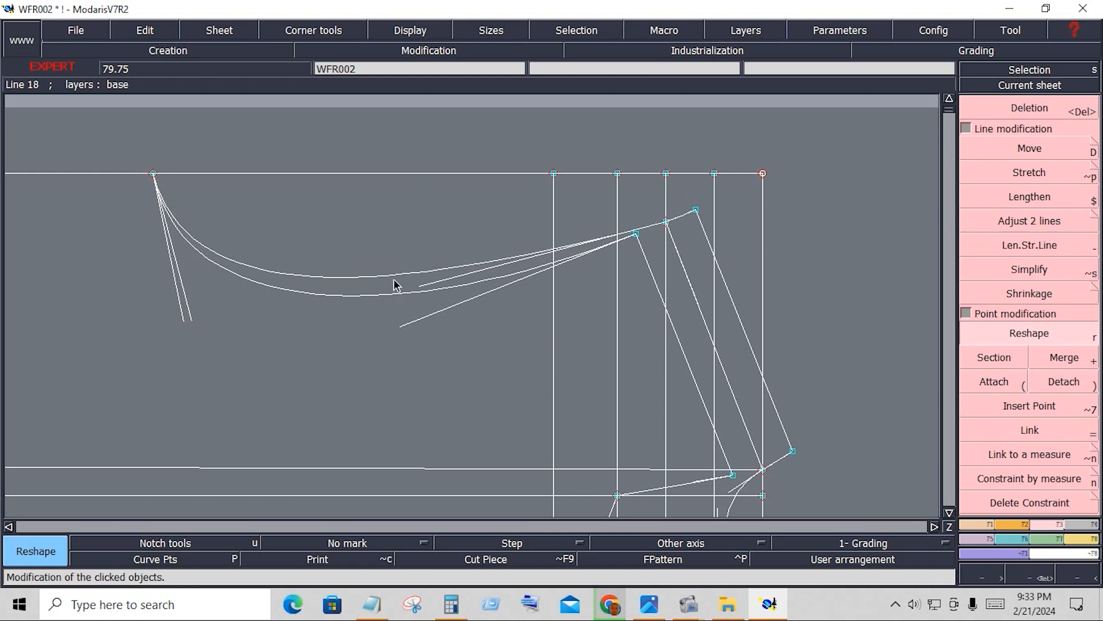
left_click(432, 284)
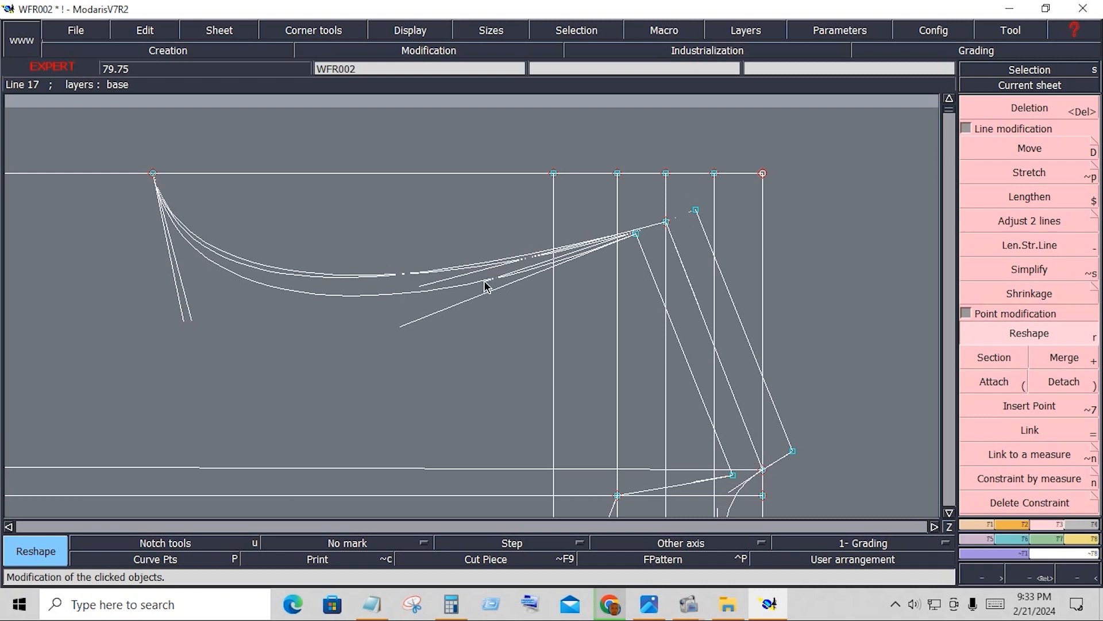
left_click(489, 286)
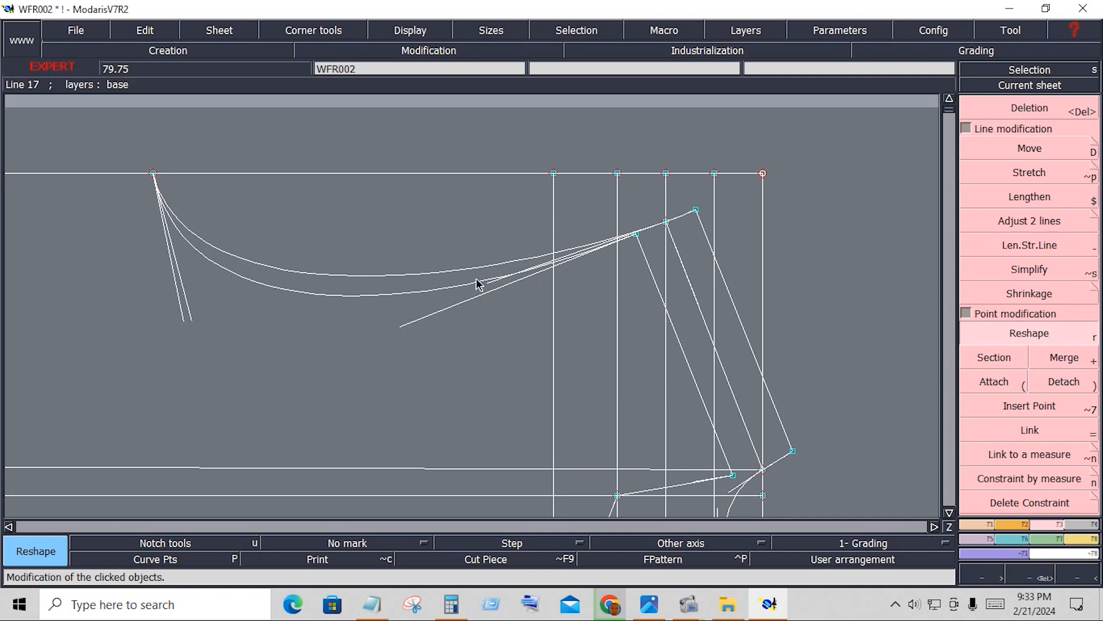
left_click(485, 288)
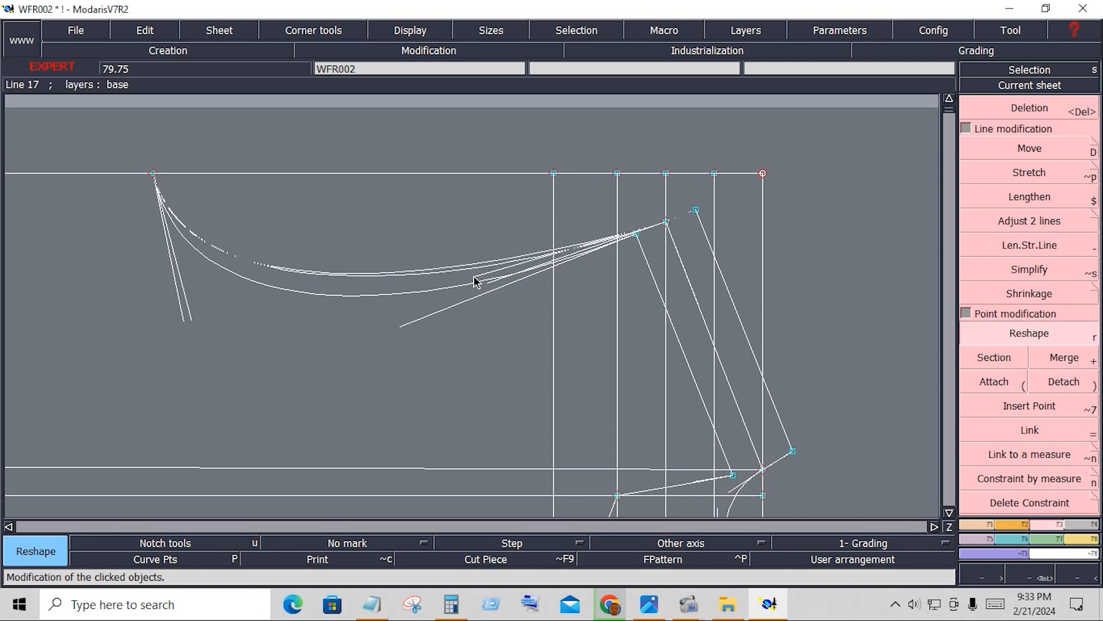
left_click(474, 278)
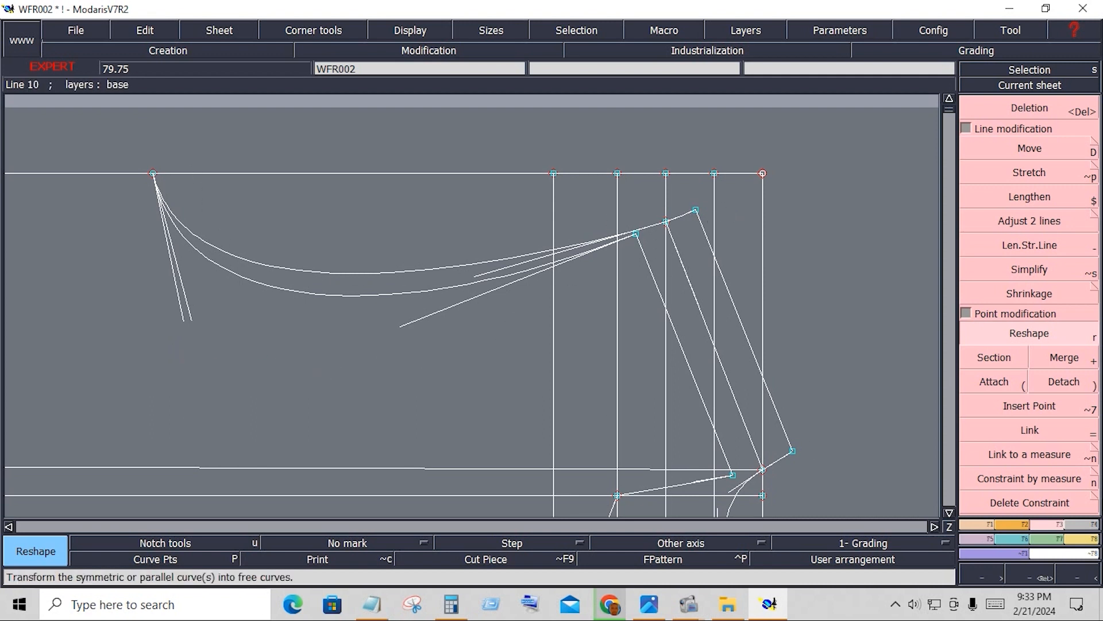
Step: Create a symmetry axis along the outermost slanted line and symmetrize the lower armhole curve across it
left_click(977, 527)
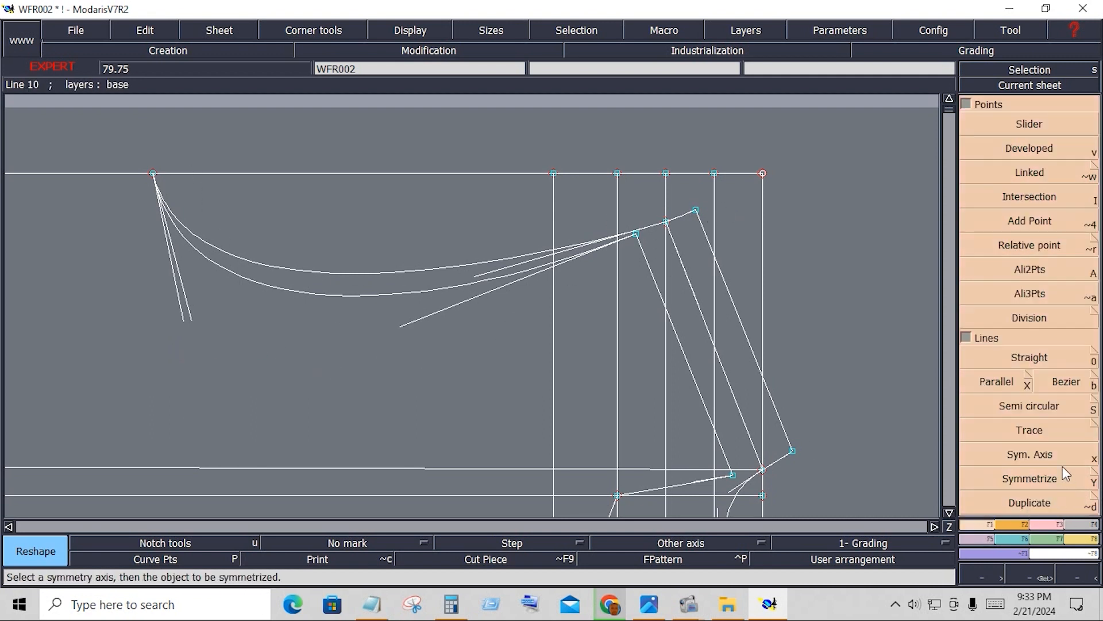
left_click(1033, 458)
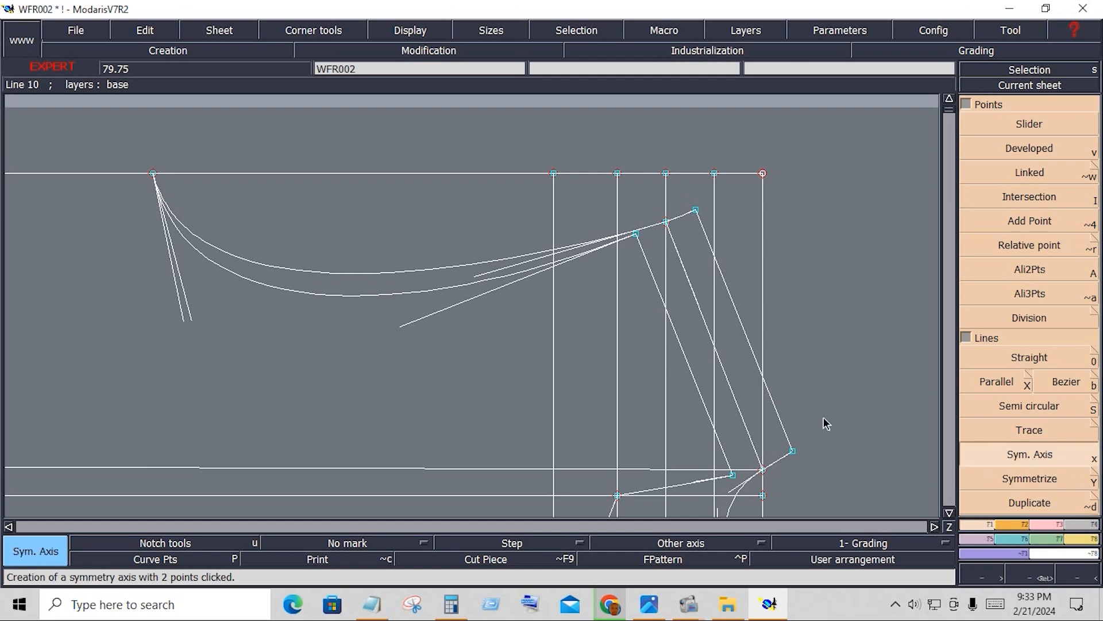
left_click(727, 292)
left_click(1037, 474)
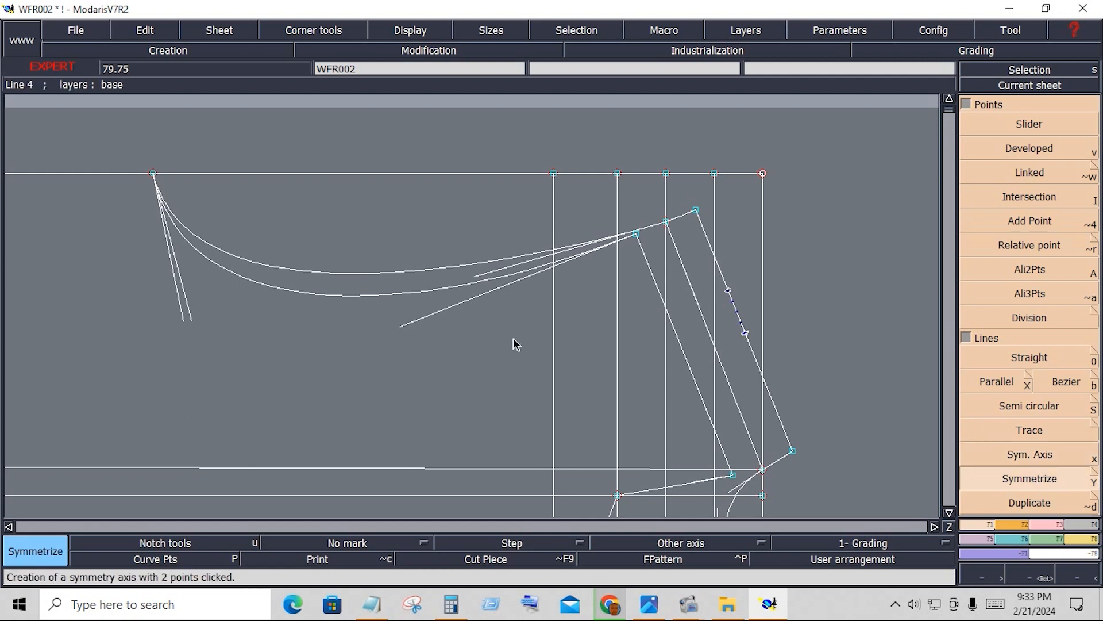
left_click(340, 297)
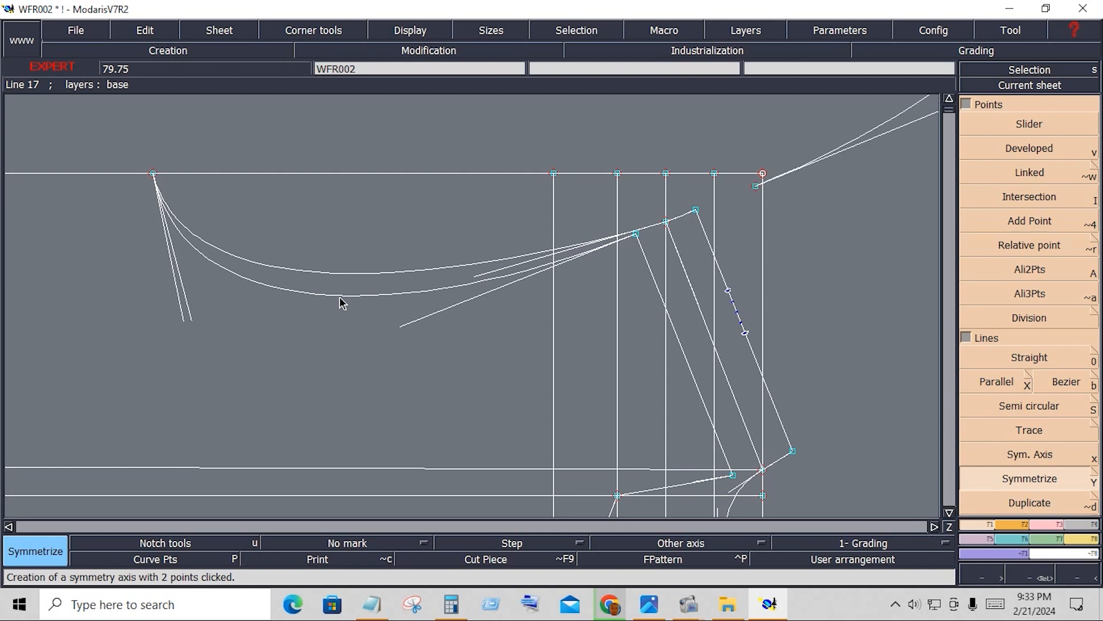
Step: Try to move the mirrored armhole curve so that its end lands on the outermost slanted line's top point
left_click(1056, 525)
left_click(1034, 149)
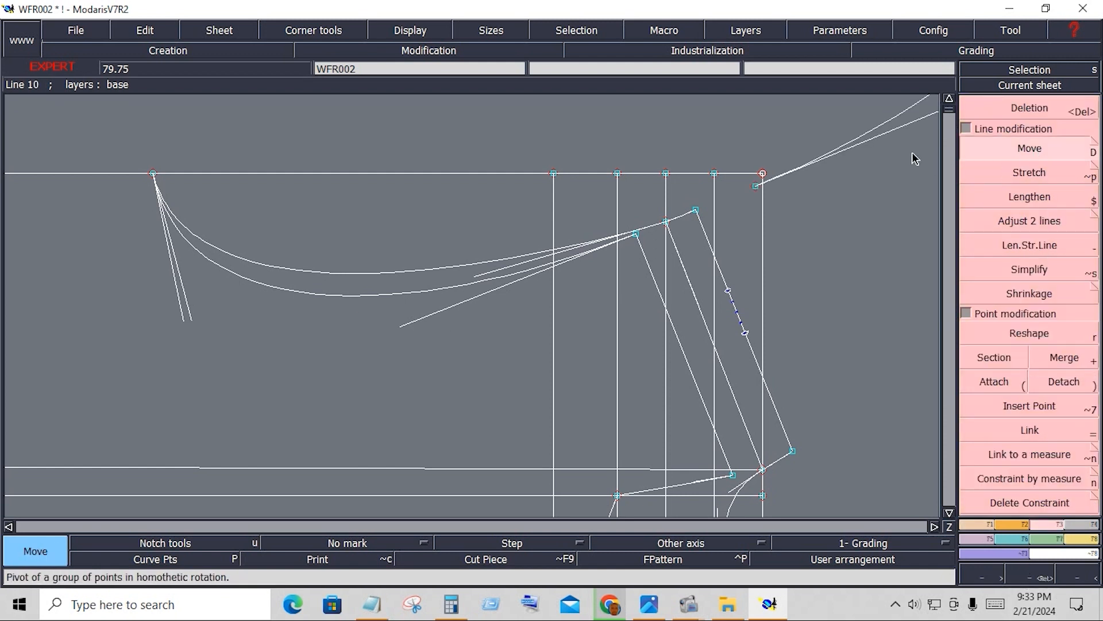
left_click(883, 131)
left_click(756, 186)
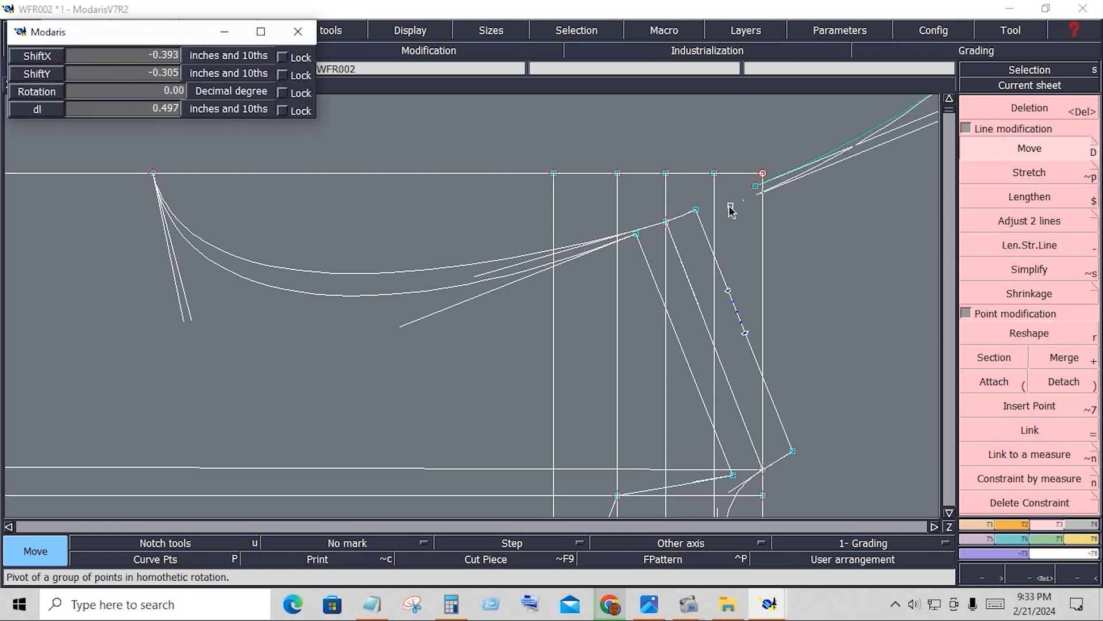
left_click(695, 210)
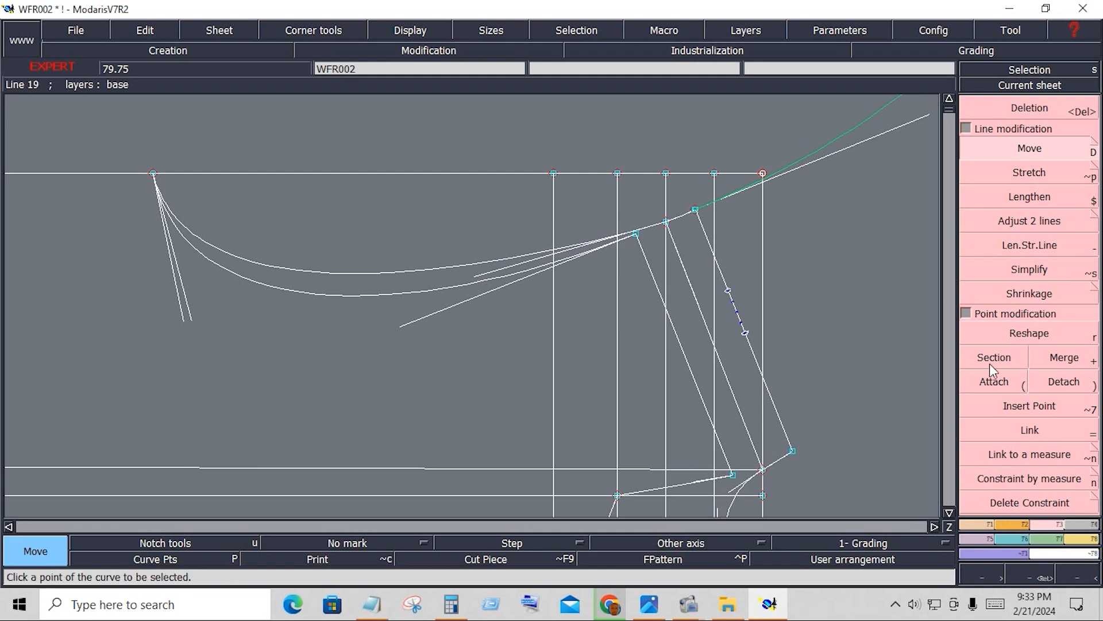
Step: Undo the curve move together with the mirrored armhole curve and its symmetry axis
key("ctrl+z")
key("ctrl+z")
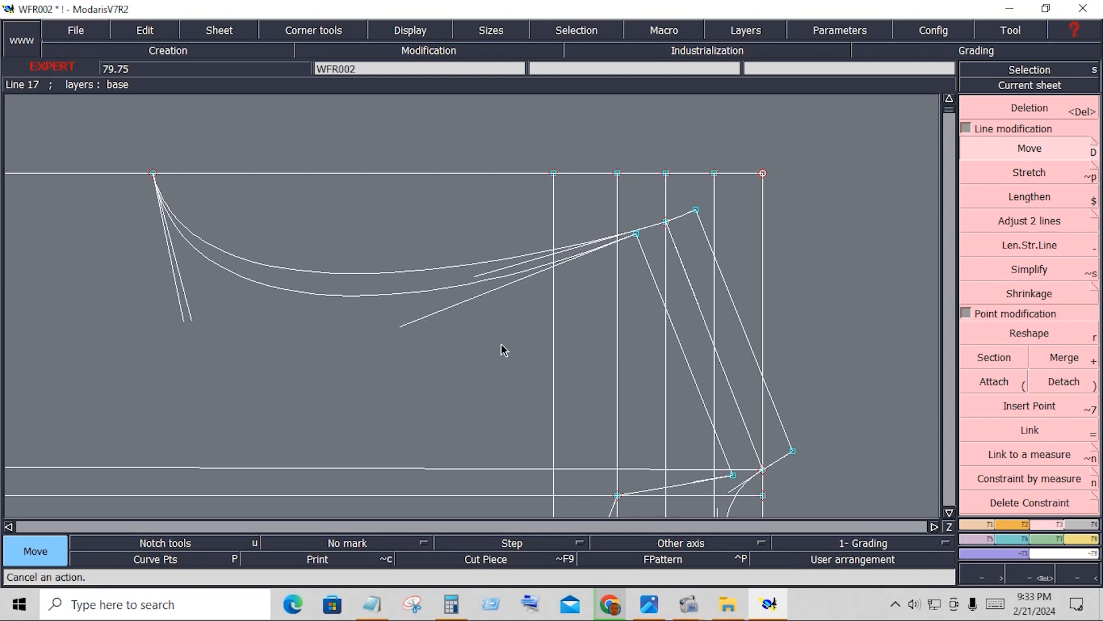
Step: Delete the two long horizontal construction lines running through the middle of the pattern rectangle
key("Home")
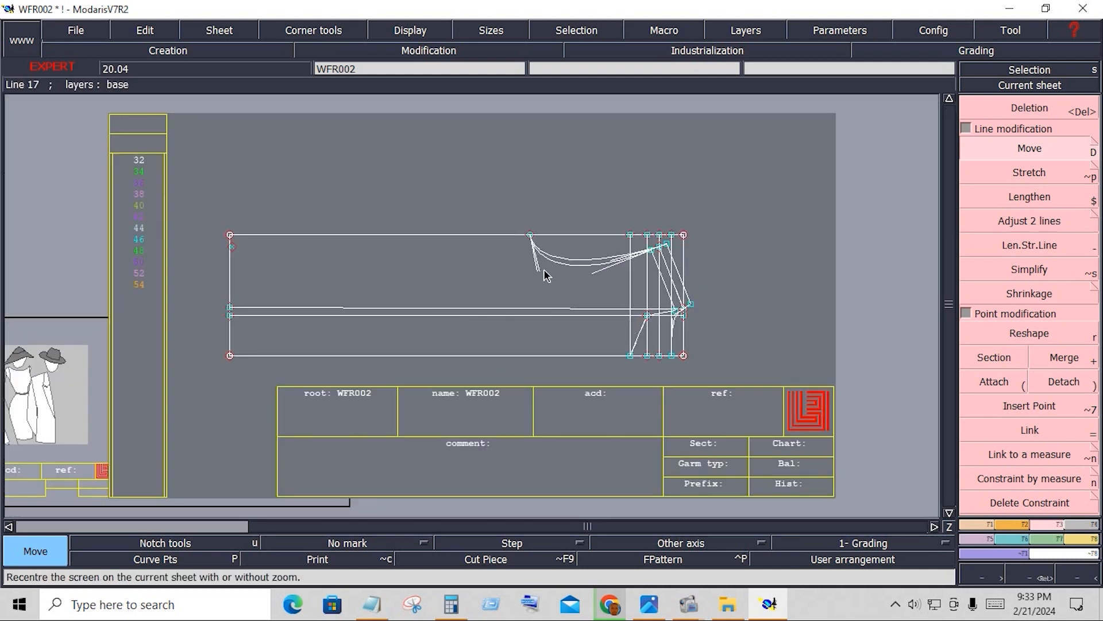
key("Delete")
left_click(461, 314)
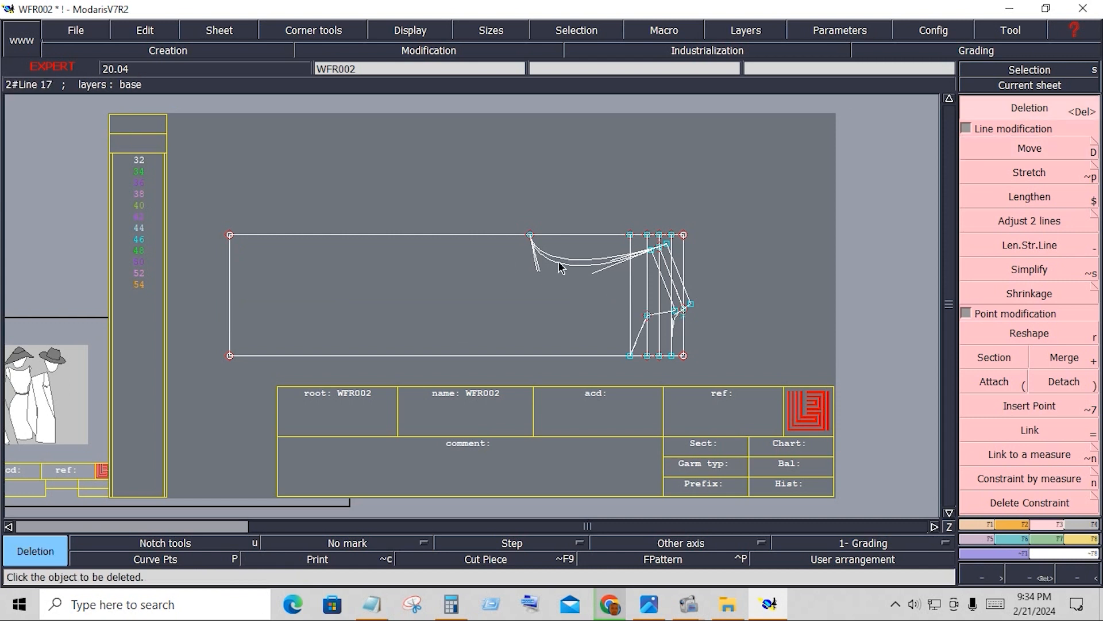
Step: Delete the four vertical construction lines near the shoulder end, keeping the outline's end edge
key("z")
left_click_drag(500, 219, 716, 378)
key("Delete")
left_click(537, 311)
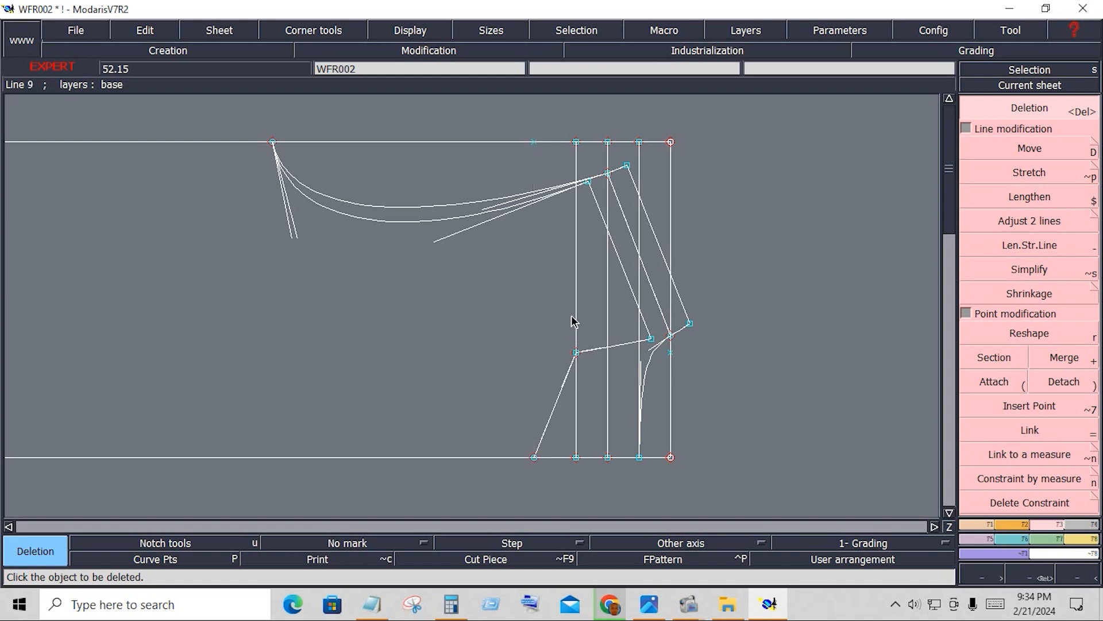
left_click(576, 317)
left_click(608, 258)
left_click(639, 218)
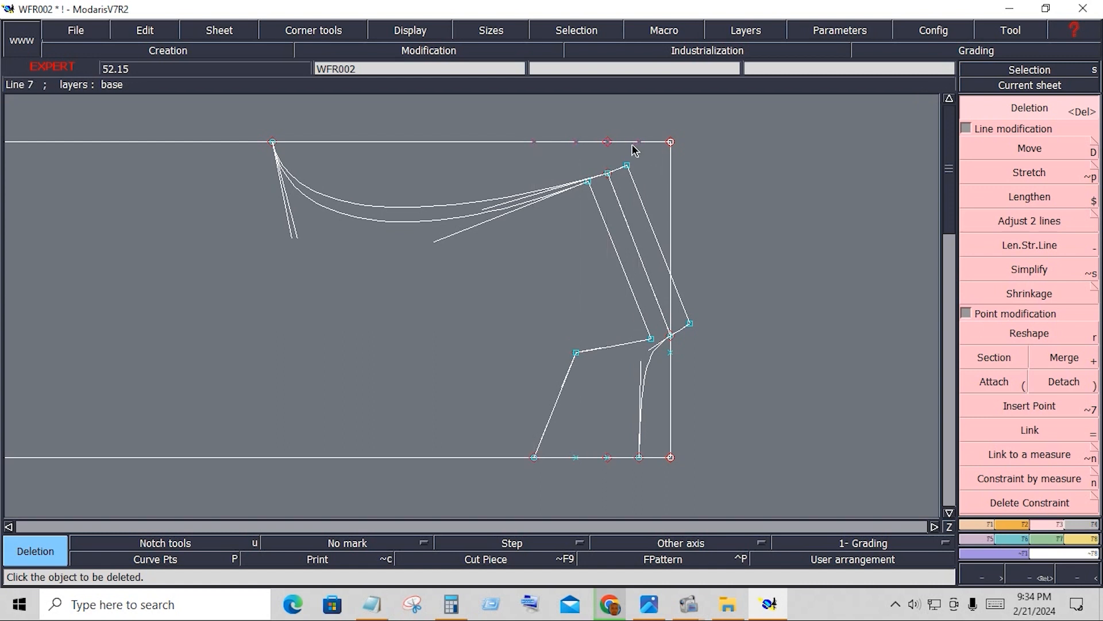
Step: Delete the leftover construction points along the outline's upper edge, keeping the edge line itself
left_click(633, 144)
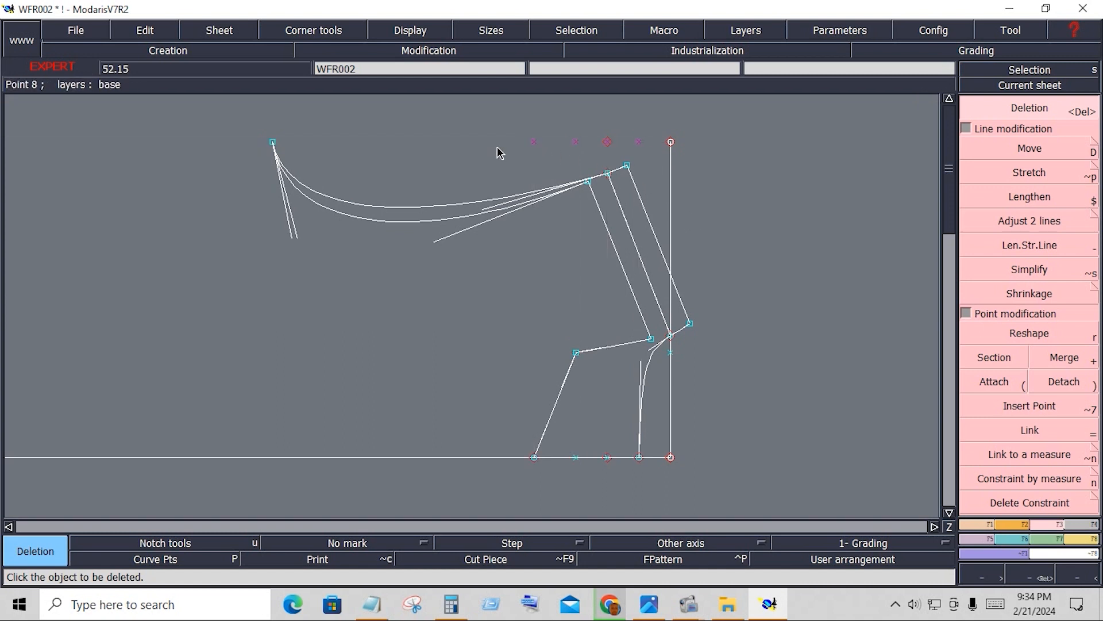
key("ctrl+z")
left_click_drag(496, 112, 642, 147)
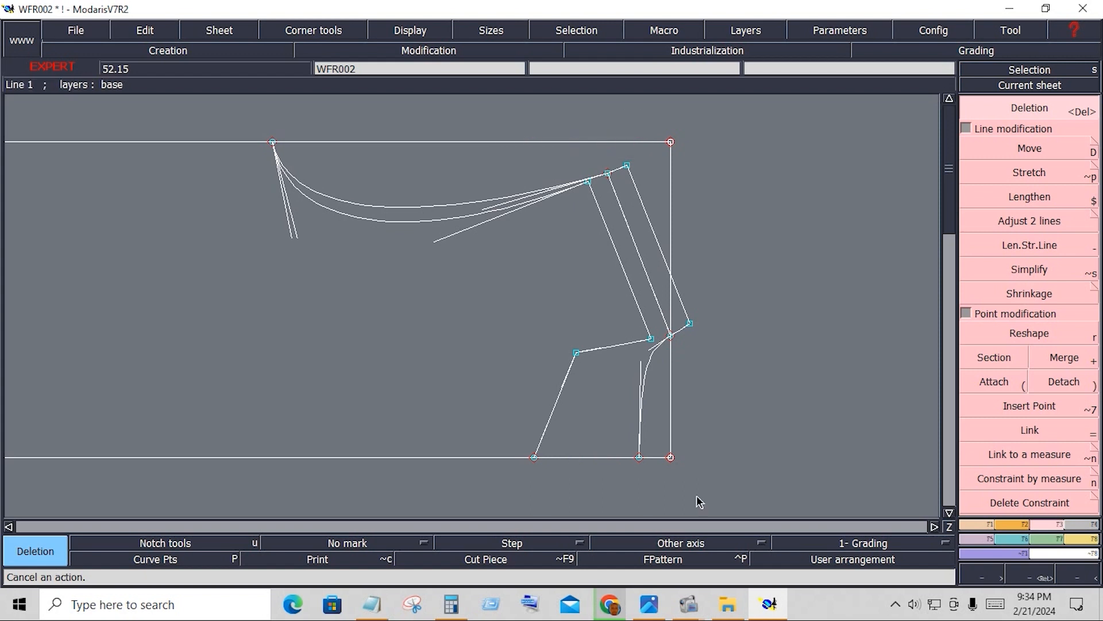
key("Home")
left_click(682, 494)
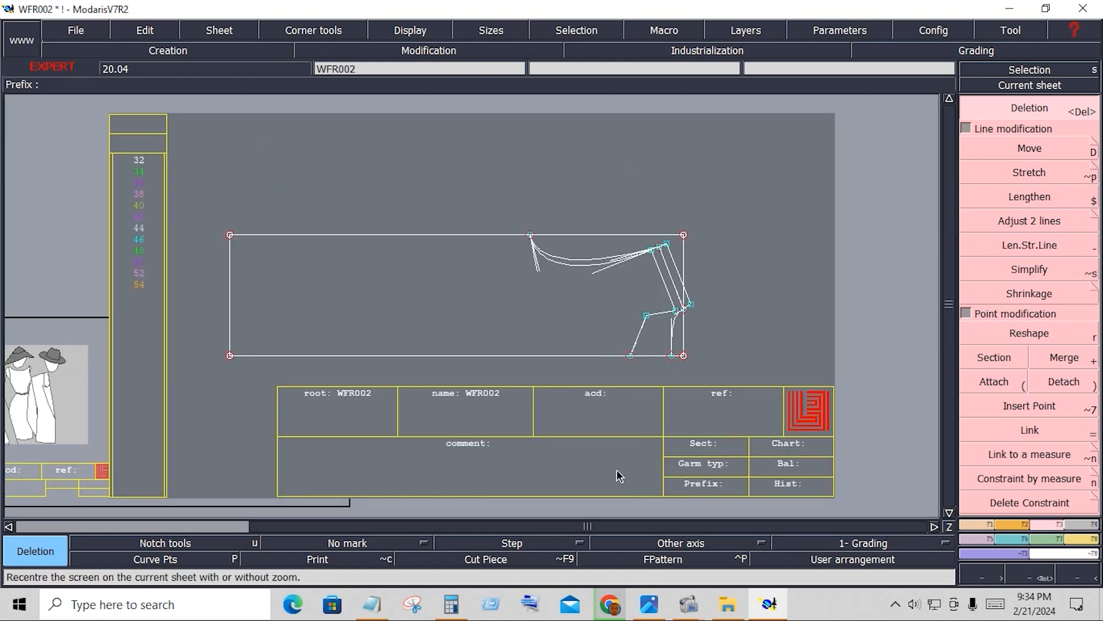
Step: Save the WFR002 model, continuing past the detected anomalies
key("ctrl+s")
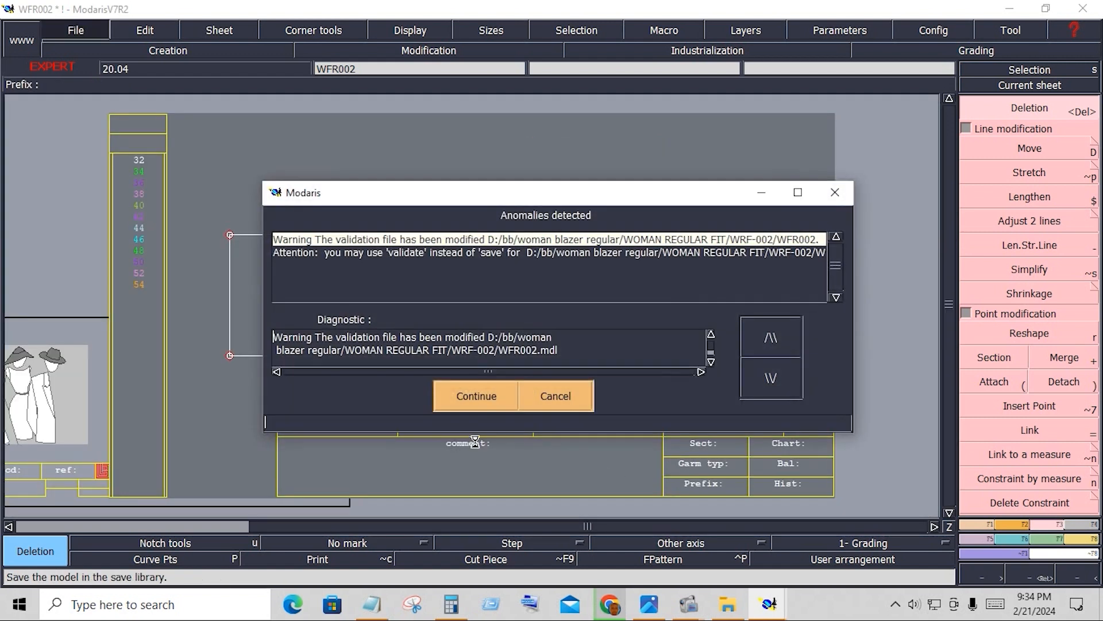
left_click(475, 396)
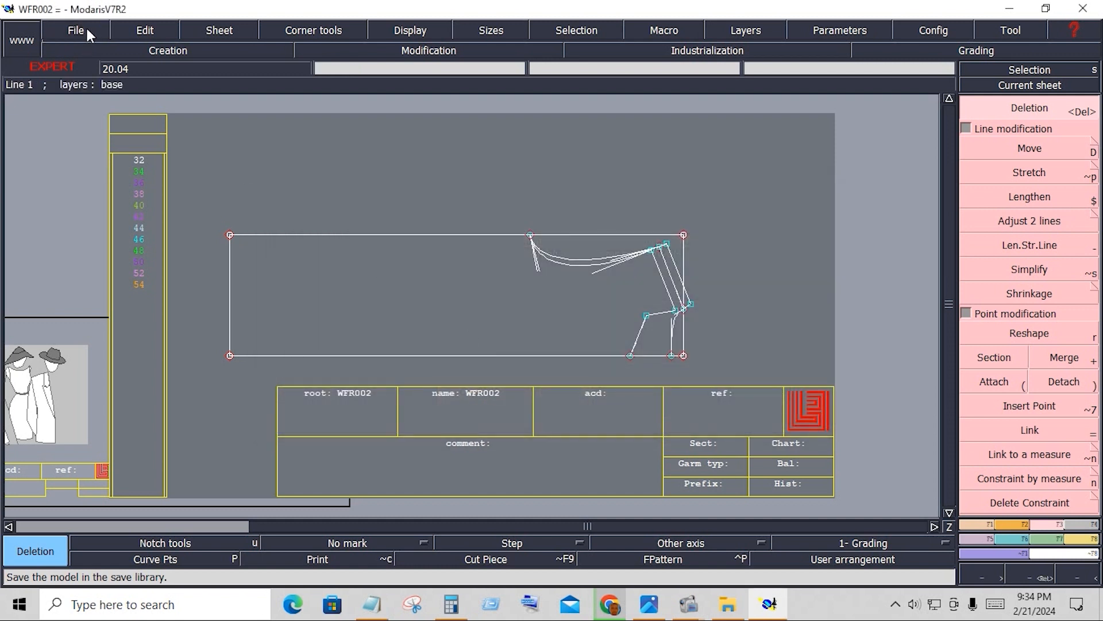
left_click(85, 29)
left_click(108, 95)
left_click(460, 396)
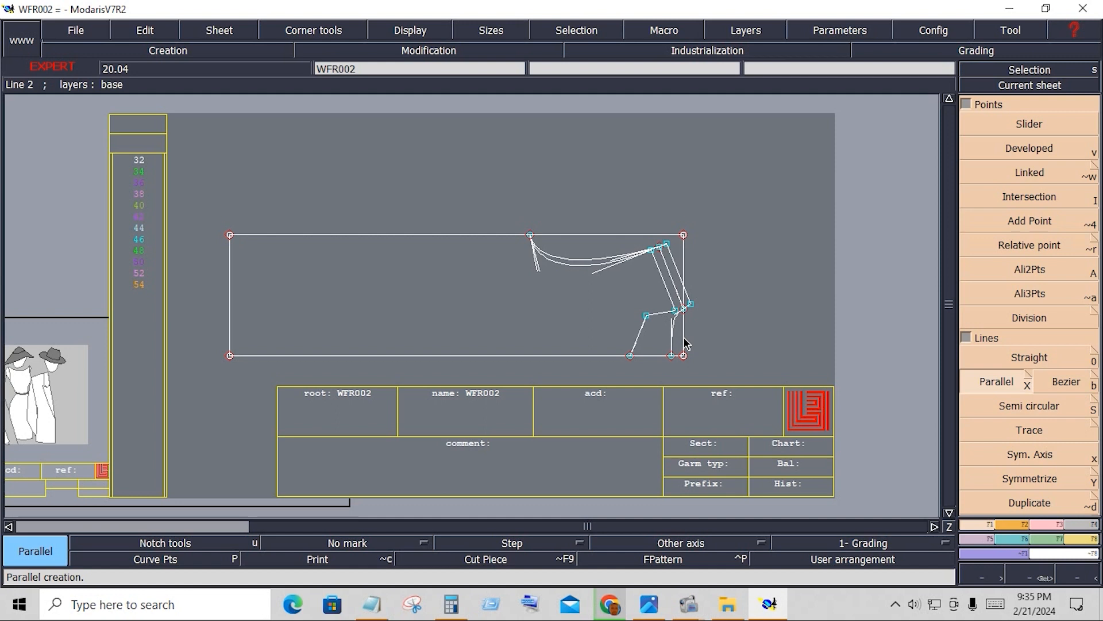
Step: Draw a line across the body parallel to the outline's shoulder-end edge, and delete the unwanted geometry beside it
left_click(683, 343)
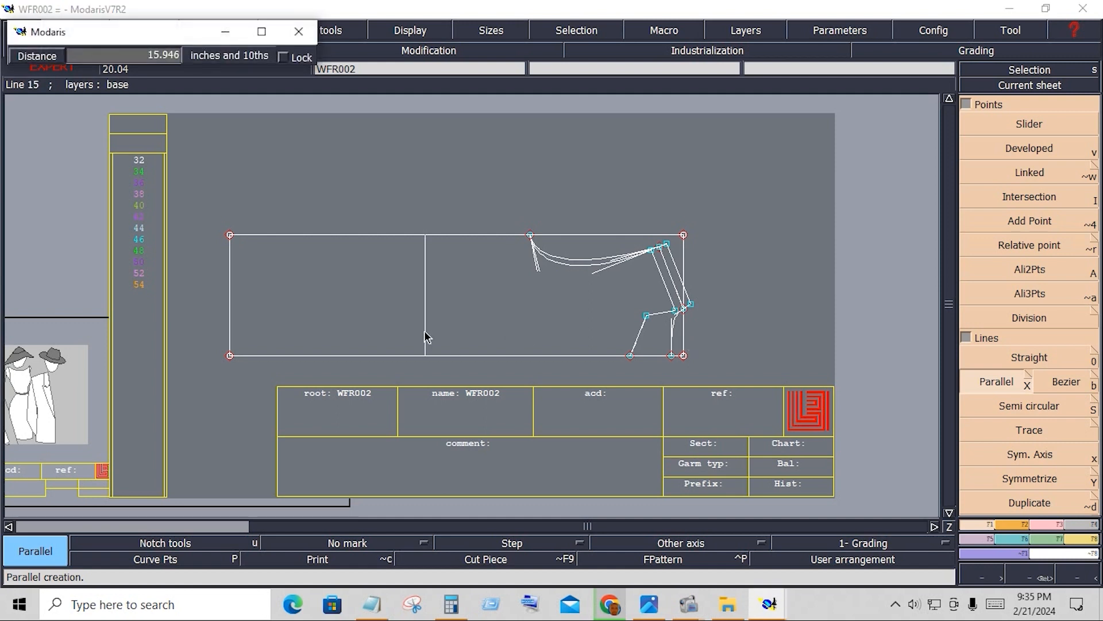
type("0.50017")
key("Return")
key("Delete")
left_click_drag(400, 216, 434, 378)
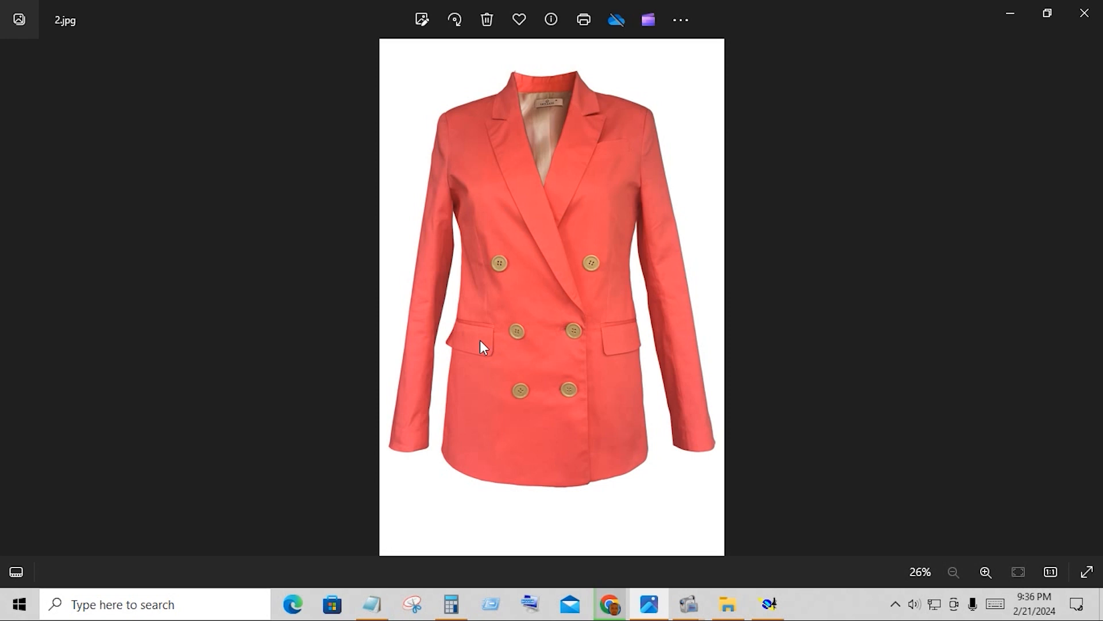
Step: Return to Modaris and add a developed point on the lower edge 0.5 inch from the vertical cross line, for insertion into the edge
left_click(765, 612)
key("alt+Tab")
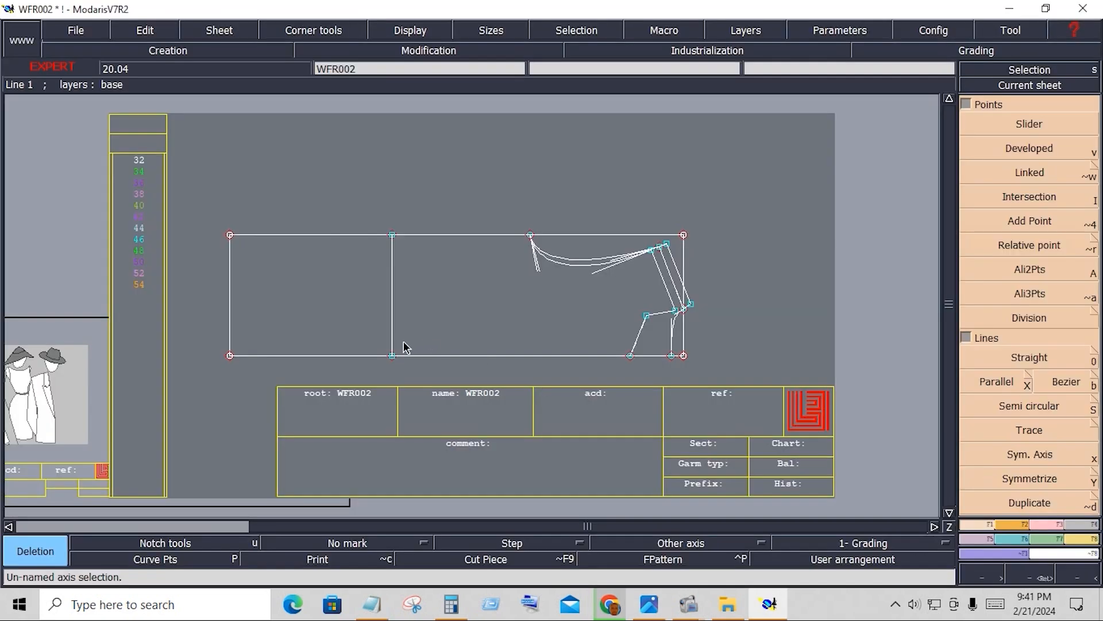
left_click(1034, 146)
left_click(416, 358)
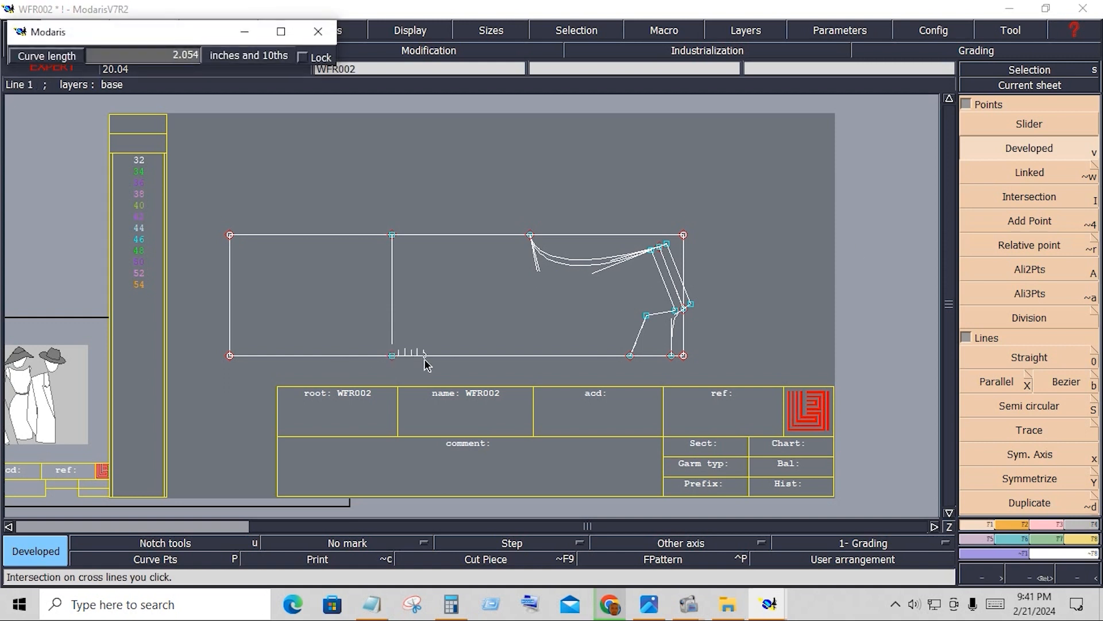
left_click(424, 360)
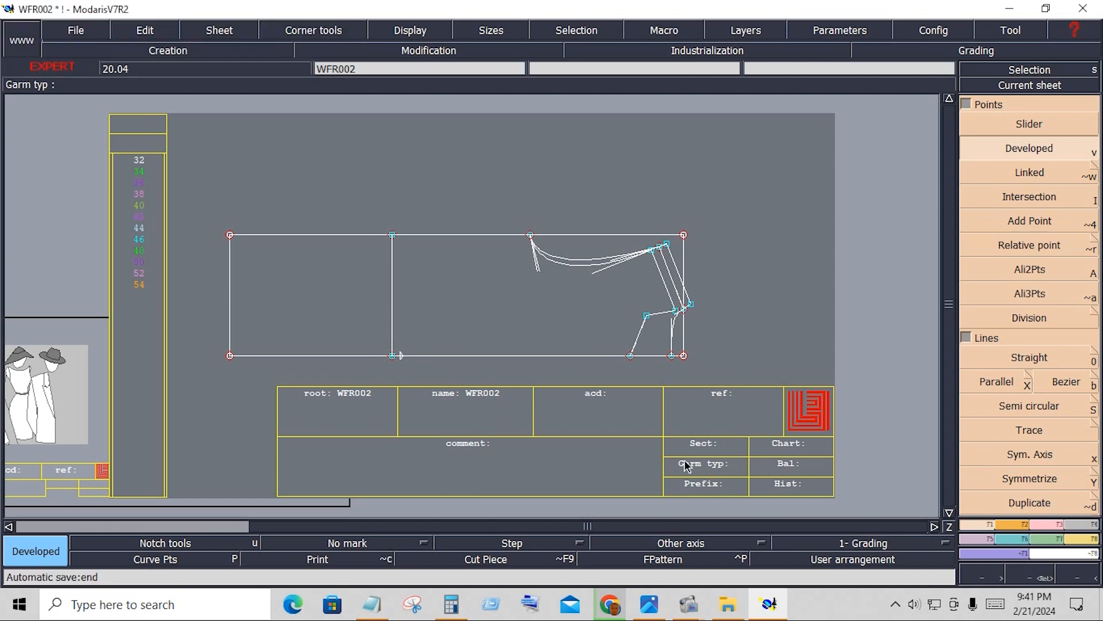
key("i")
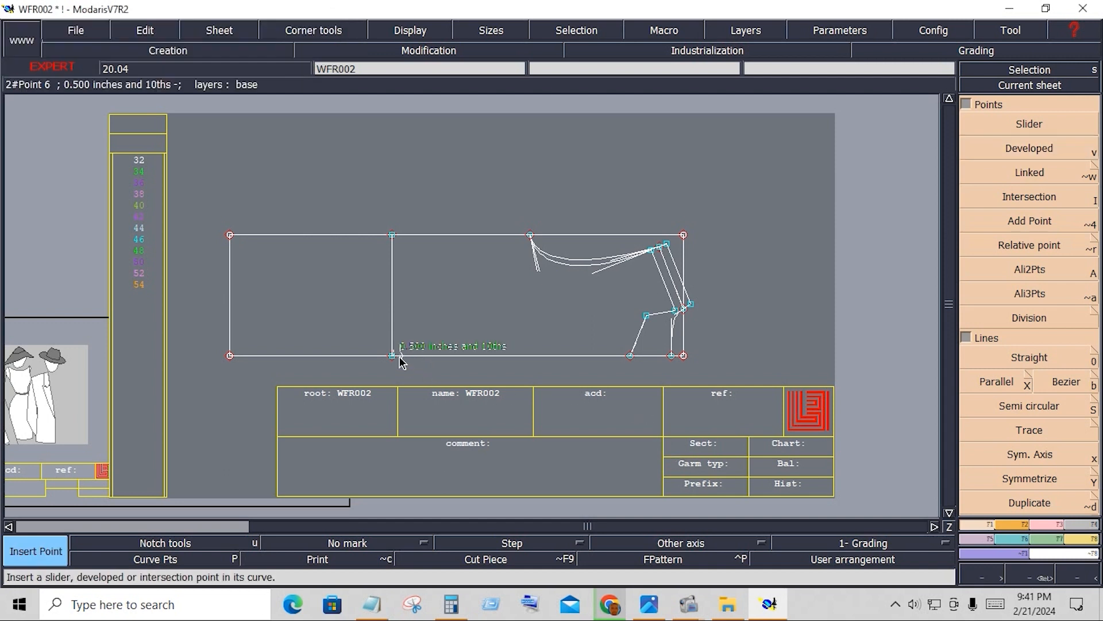
Step: Zoom in on the jacket photo's middle buttons, and back in Modaris draw a parallel 2 inches below the pattern's lower edge
left_click(649, 604)
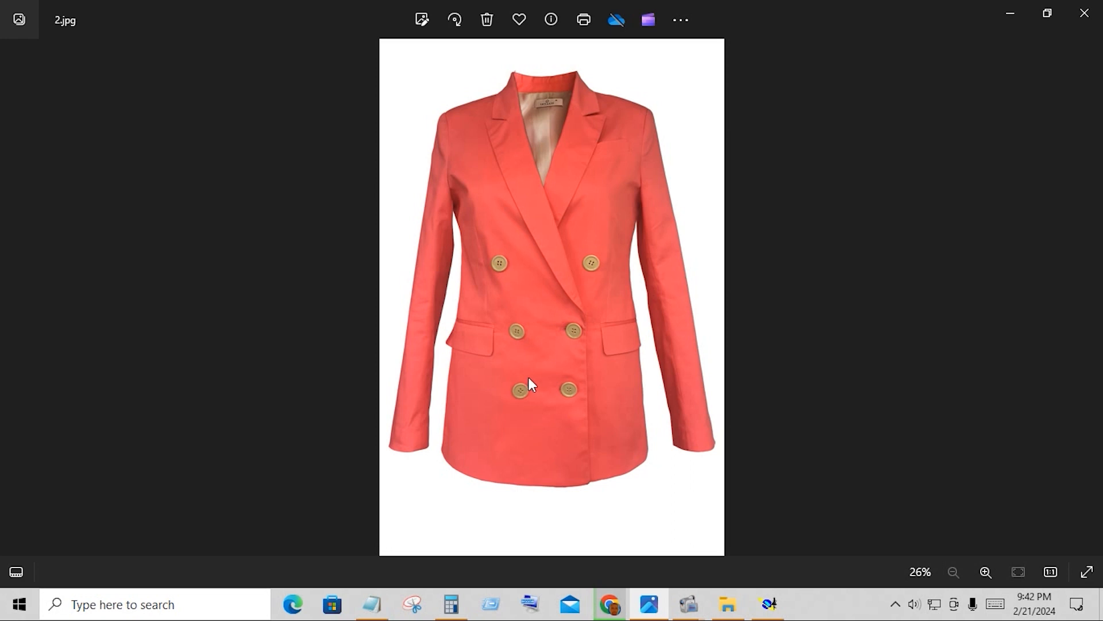
scroll(528, 377, "up", 5)
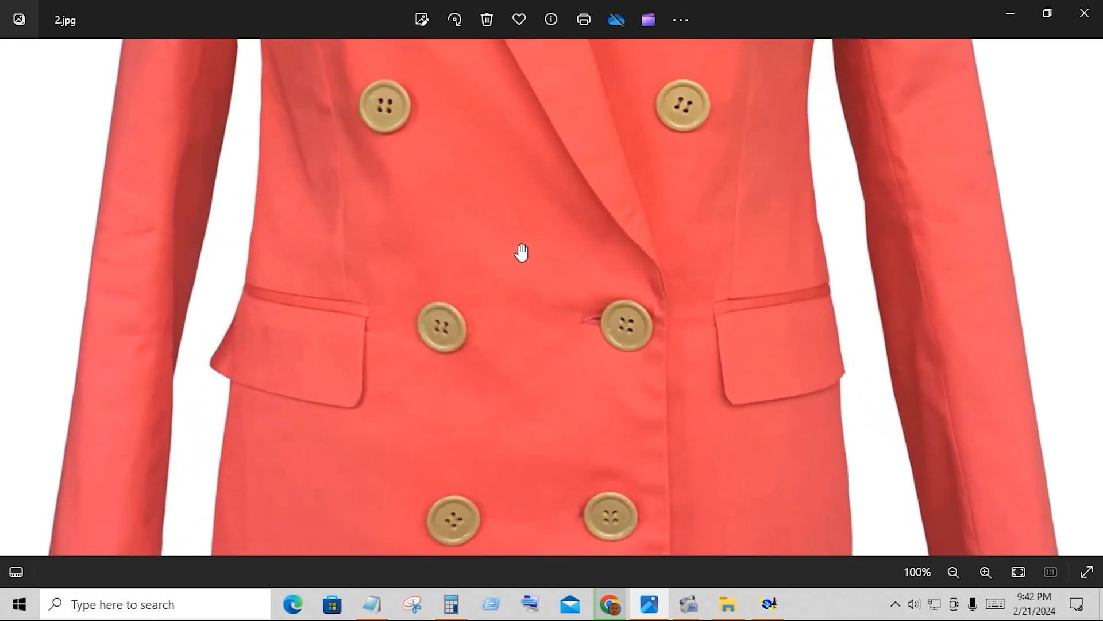
scroll(521, 251, "up", 3)
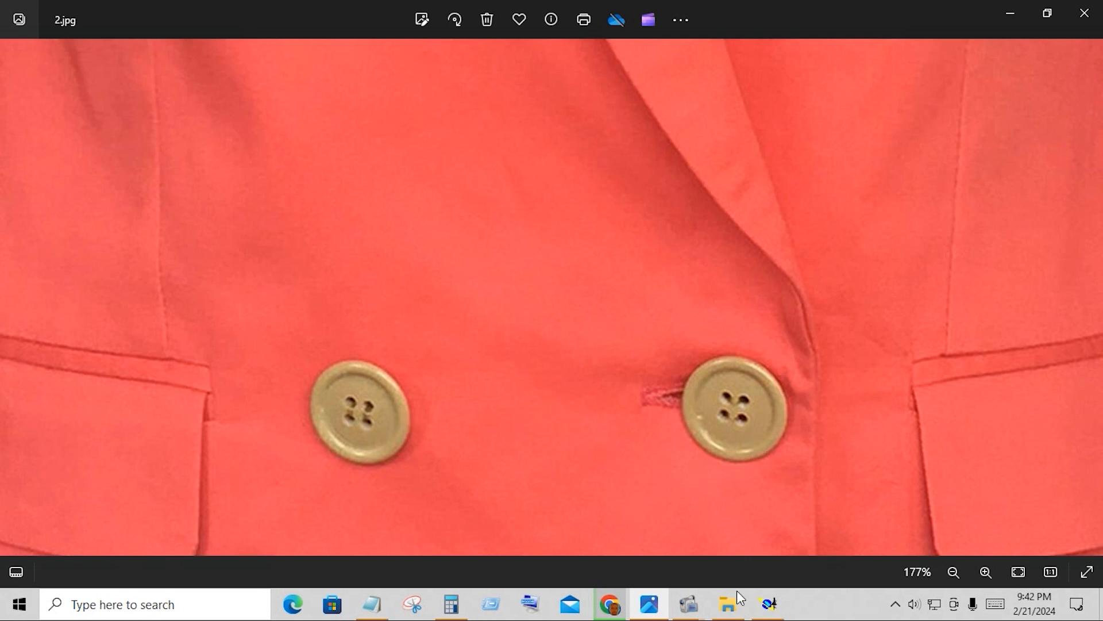
left_click(769, 603)
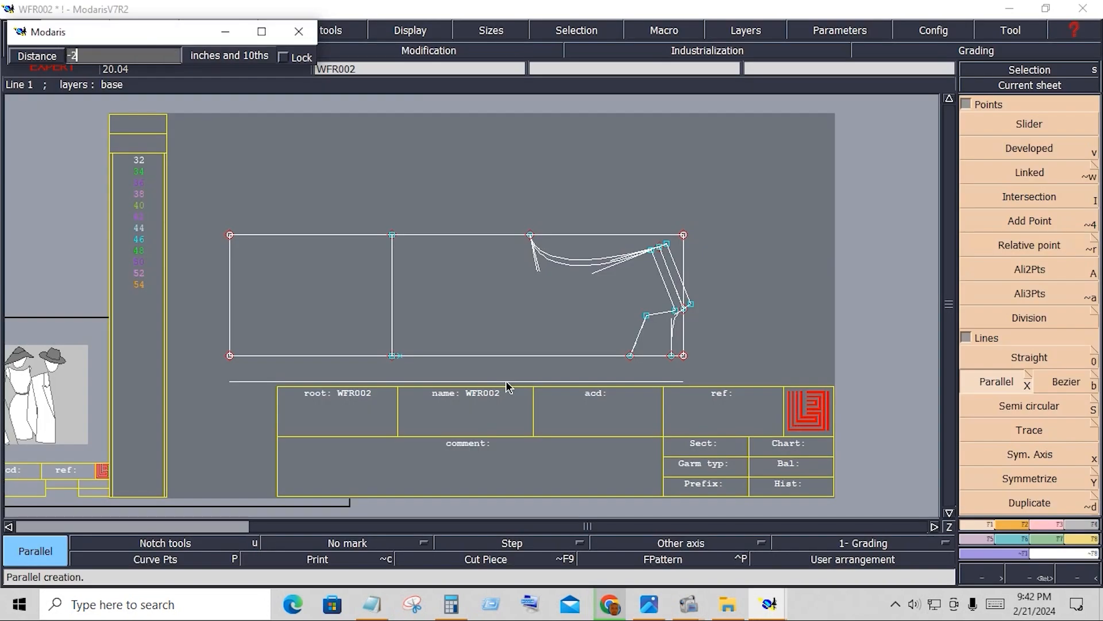
left_click(494, 388)
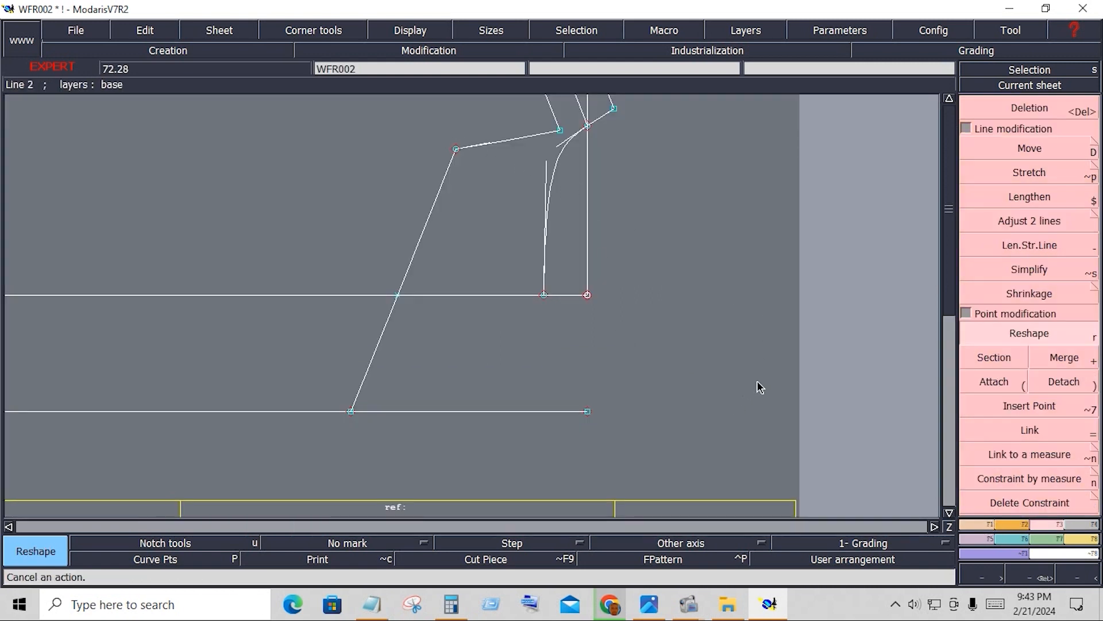
Step: Attach the coinciding end points at the corner where the long diagonal line meets the short slanted line
left_click(996, 383)
left_click(457, 149)
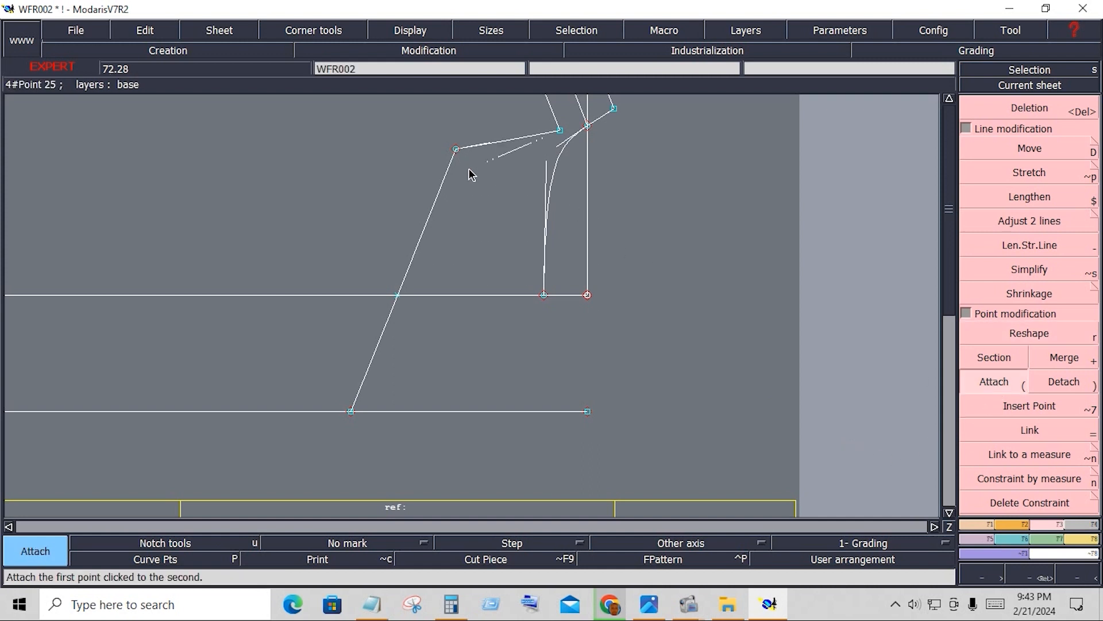
left_click(456, 150)
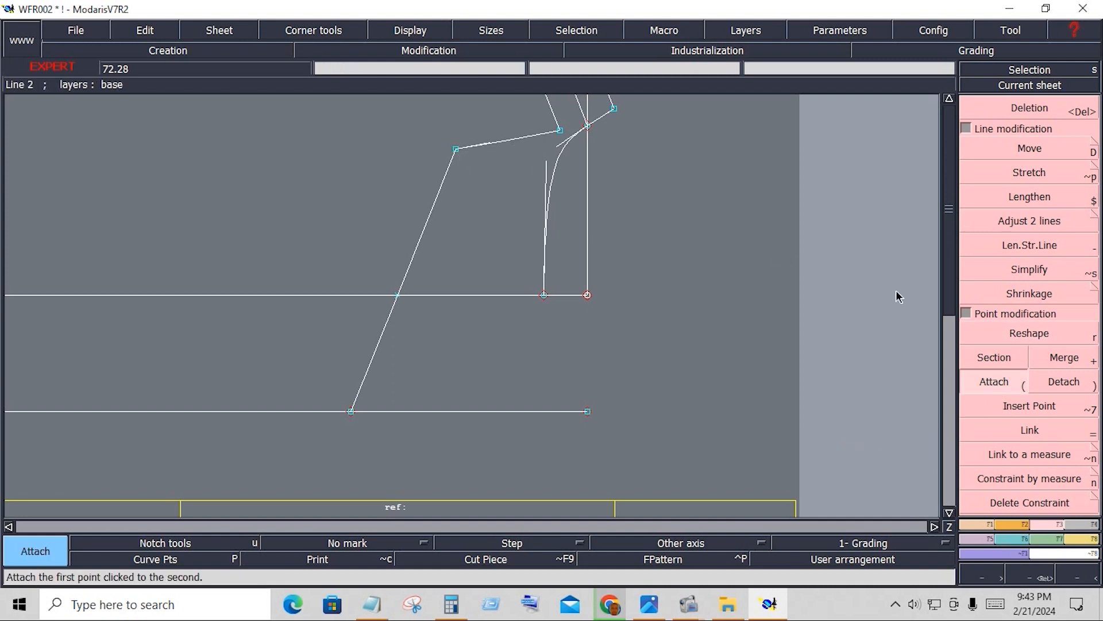
Step: Reshape the diagonal line's upper corner point with dx 0 and dy -0.125 inch, undoing and redoing the change
left_click(1024, 339)
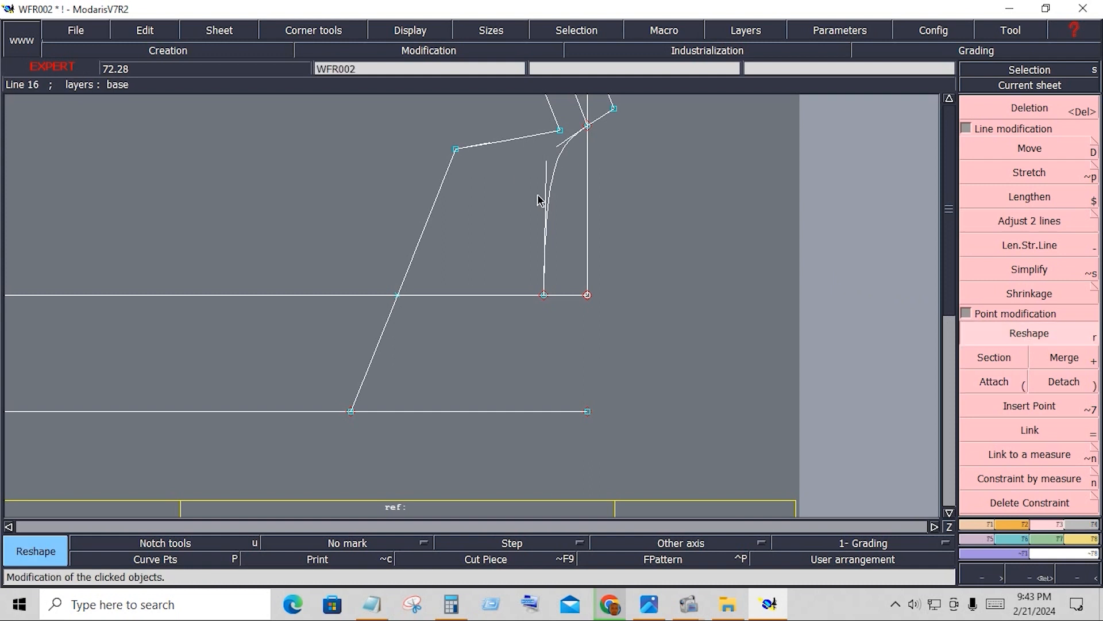
left_click(456, 152)
key("Down")
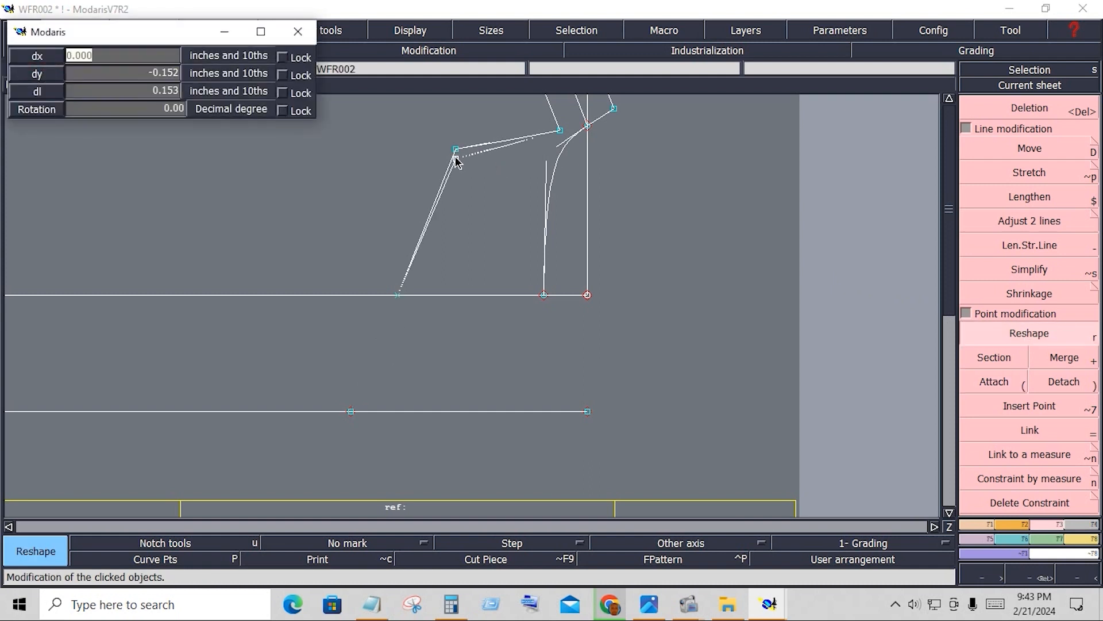
key("Down")
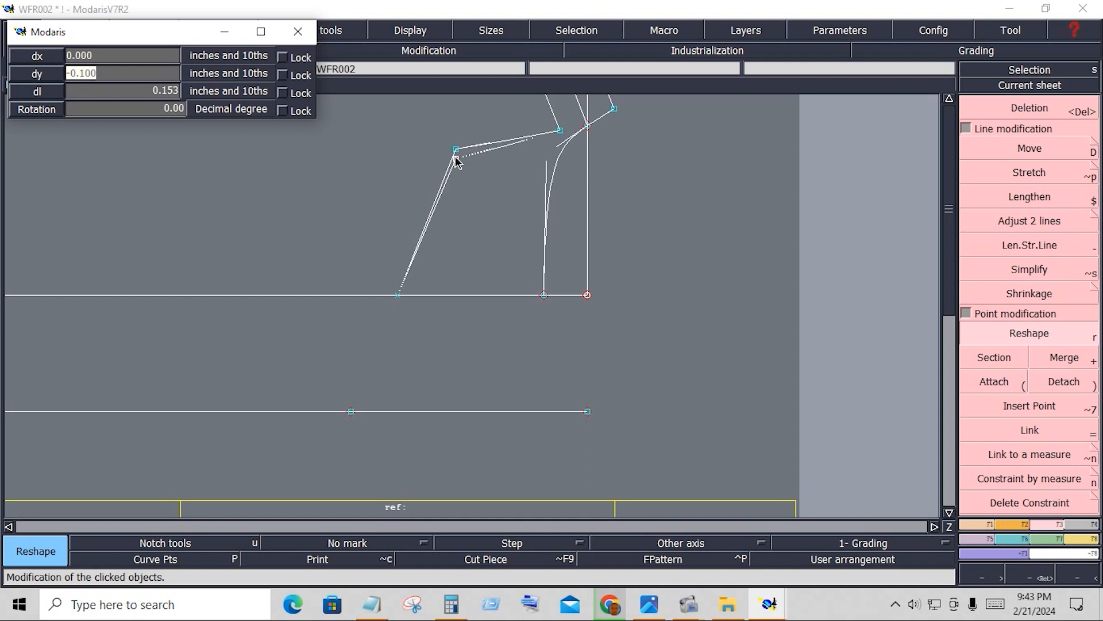
type("-.125")
key("Return")
key("ctrl+z")
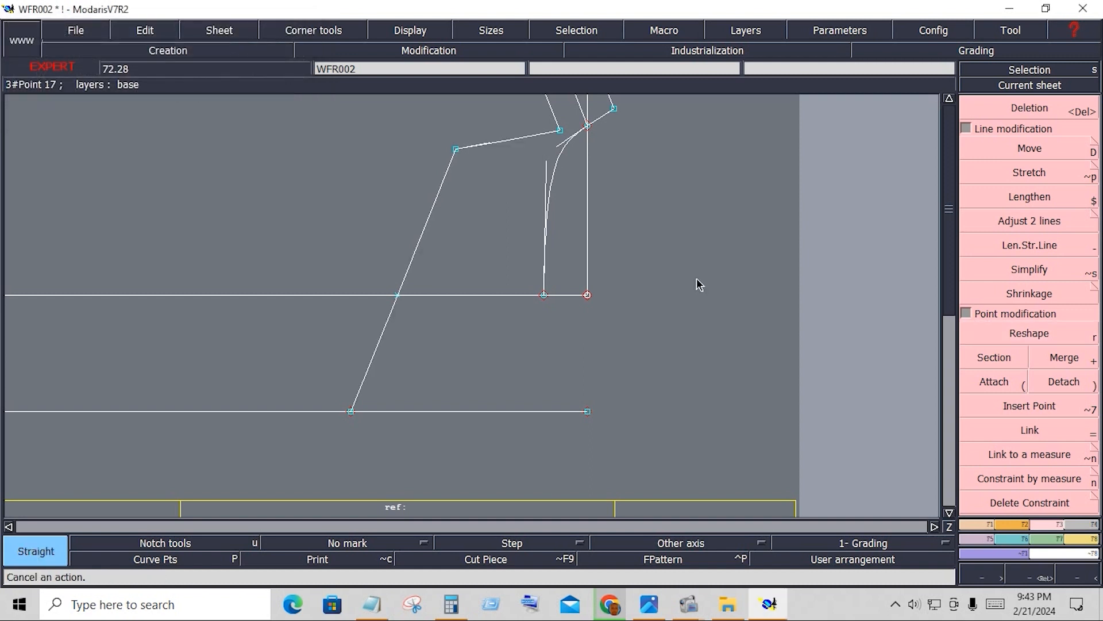
key("ctrl+y")
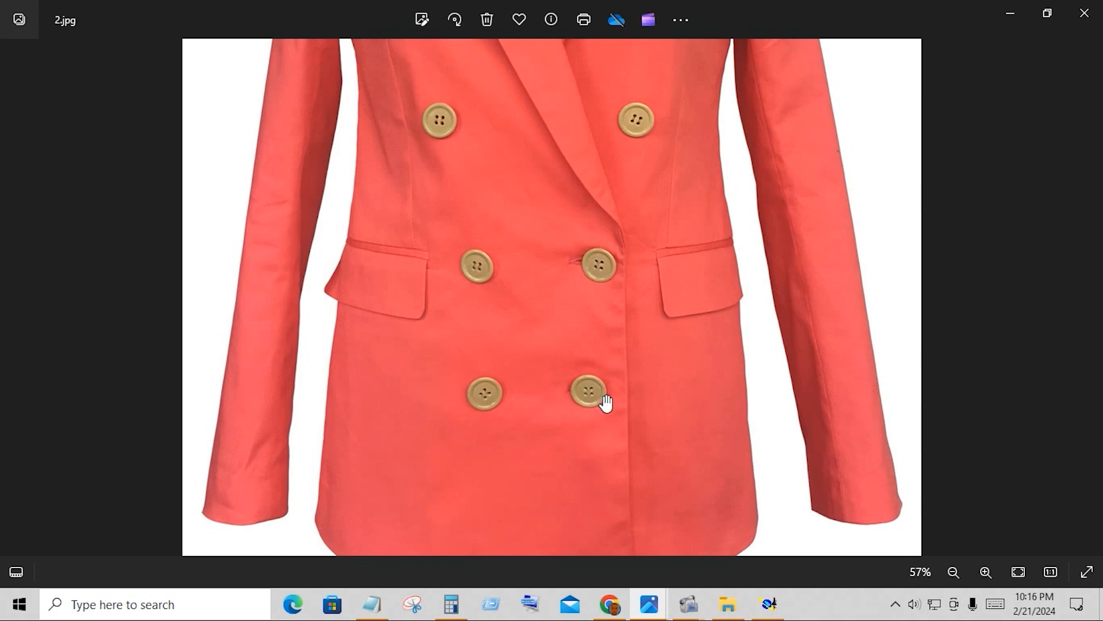
Step: Return to Modaris, draw a Bezier line from the first cross line's foot to the extension line, and insert its end point there
left_click(768, 604)
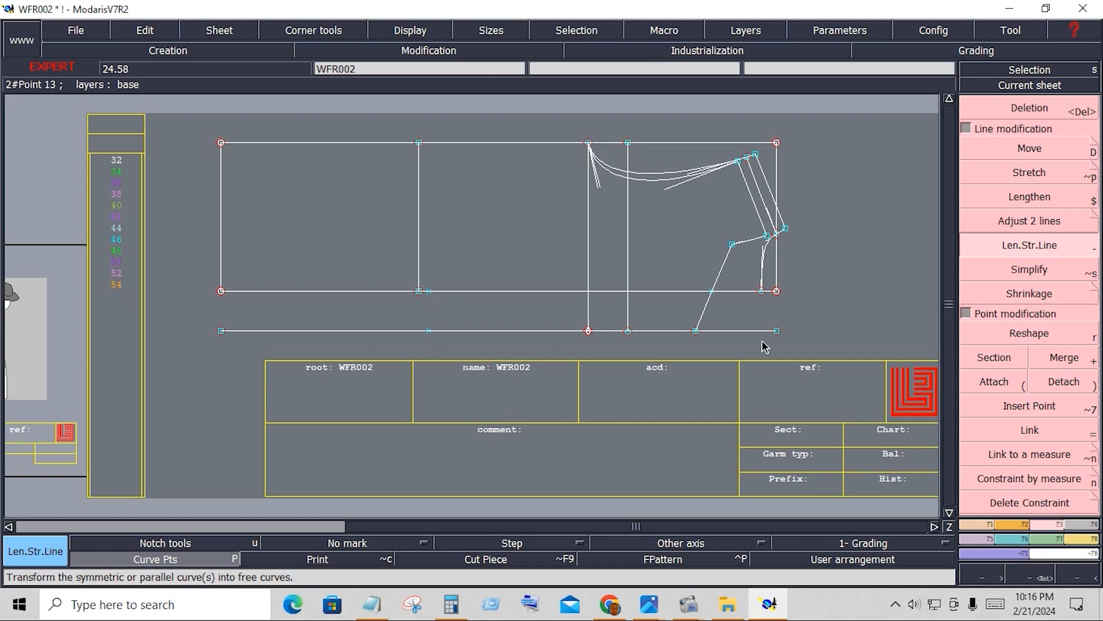
left_click(985, 523)
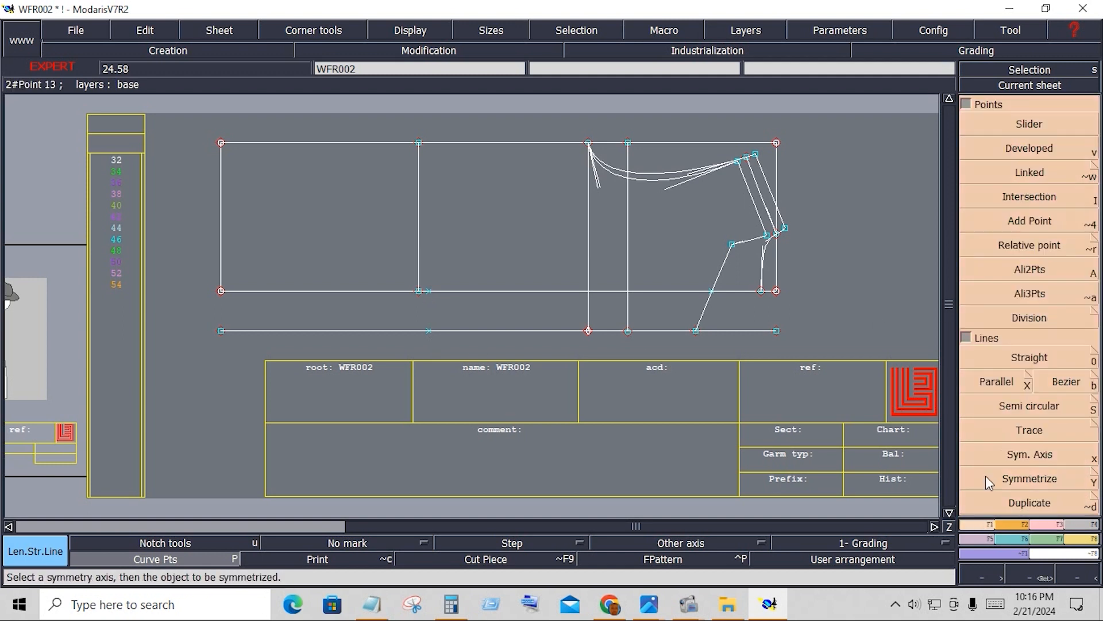
left_click(1059, 382)
left_click(418, 293)
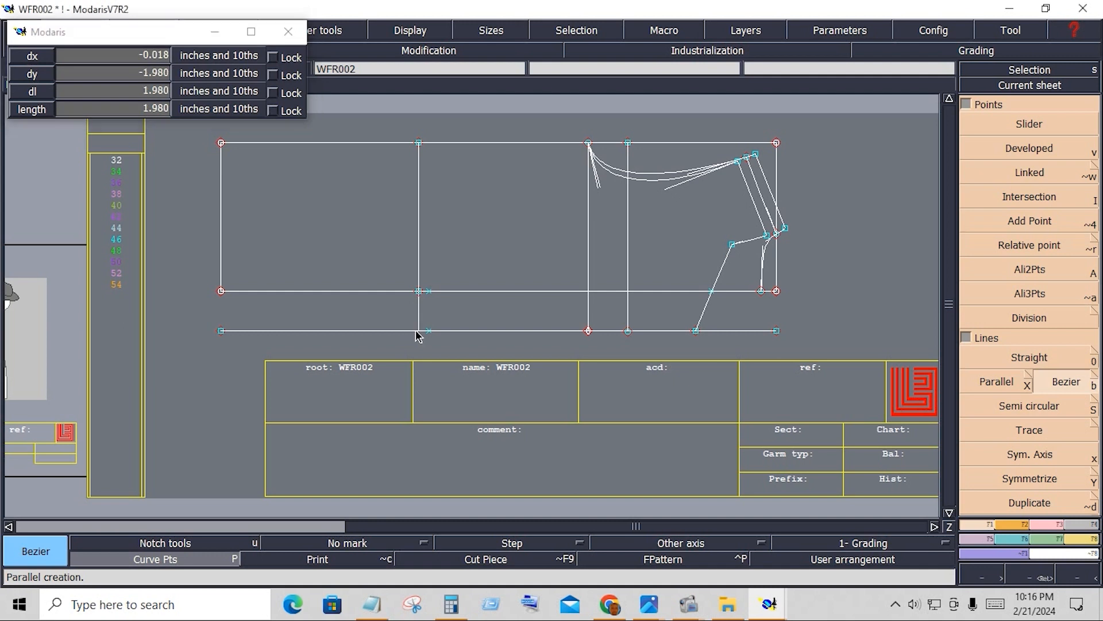
left_click(419, 330)
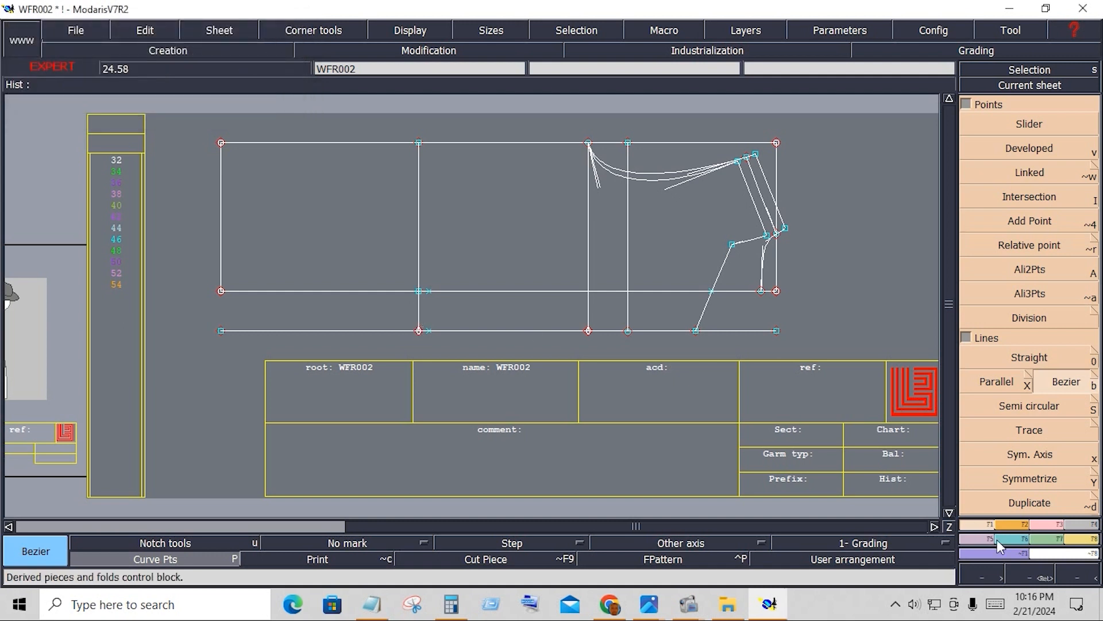
left_click(1049, 525)
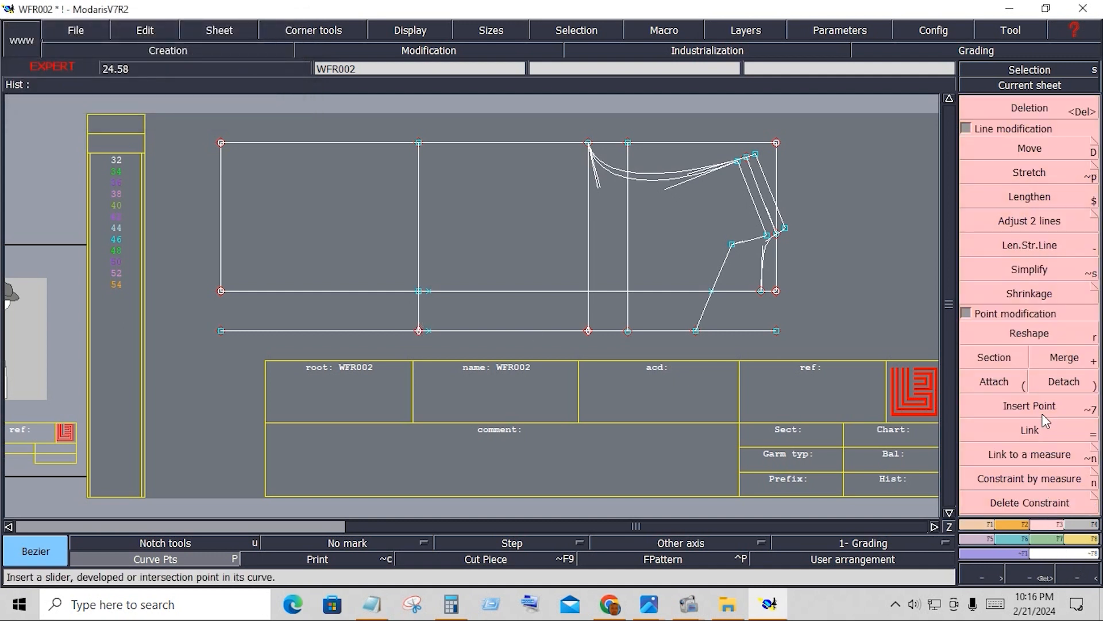
left_click(1043, 408)
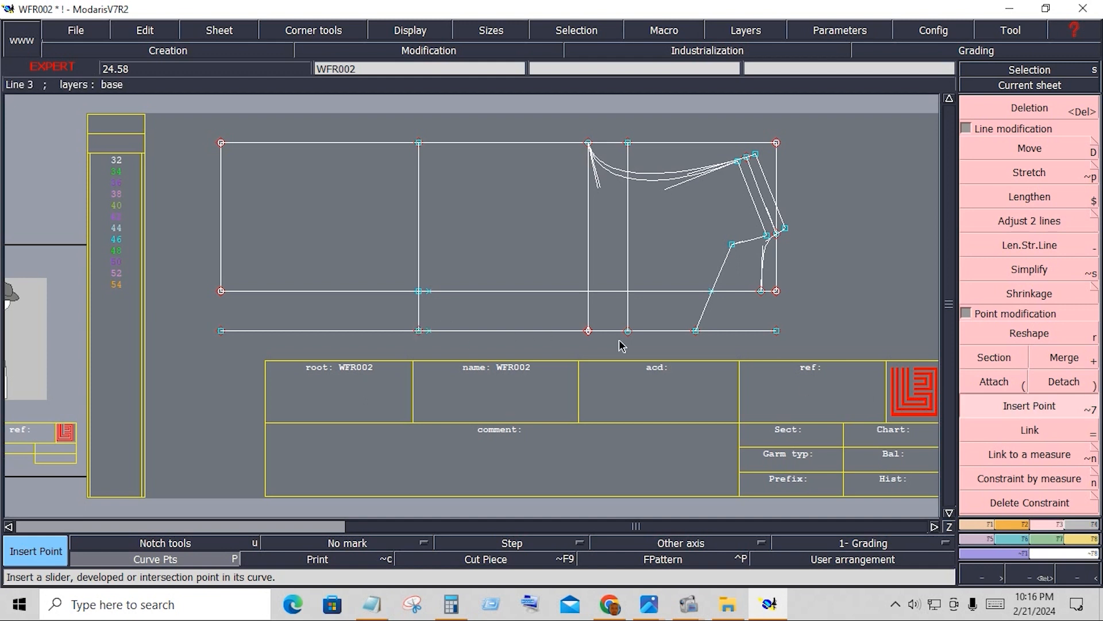
Step: Draw a parallel of the short extension cross line at a distance of -4 inches, toward the hem
left_click(974, 526)
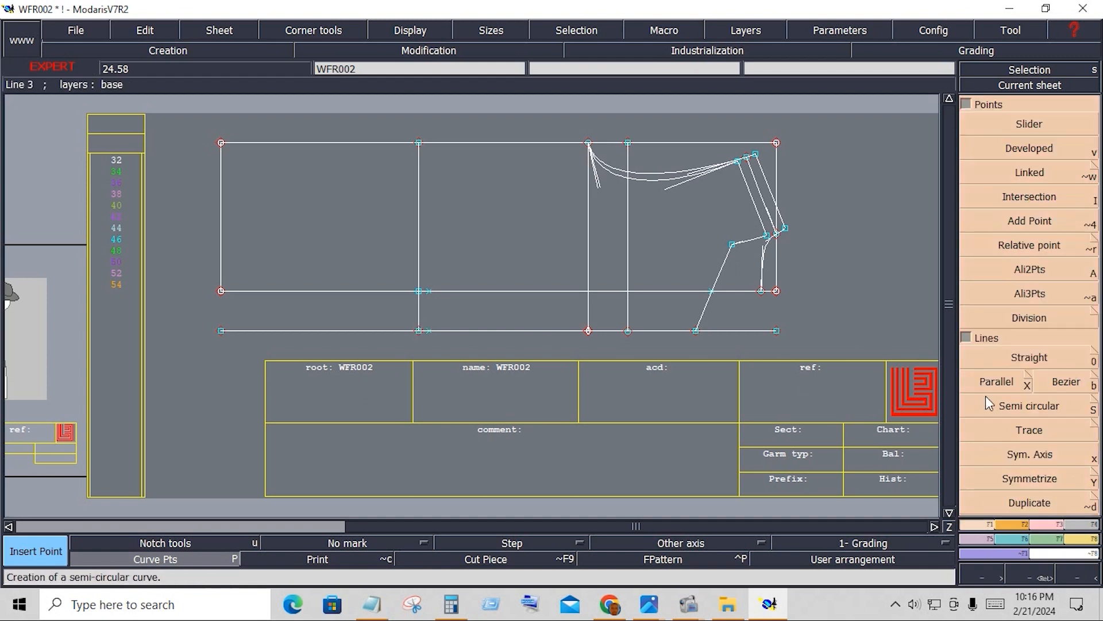
left_click(417, 314)
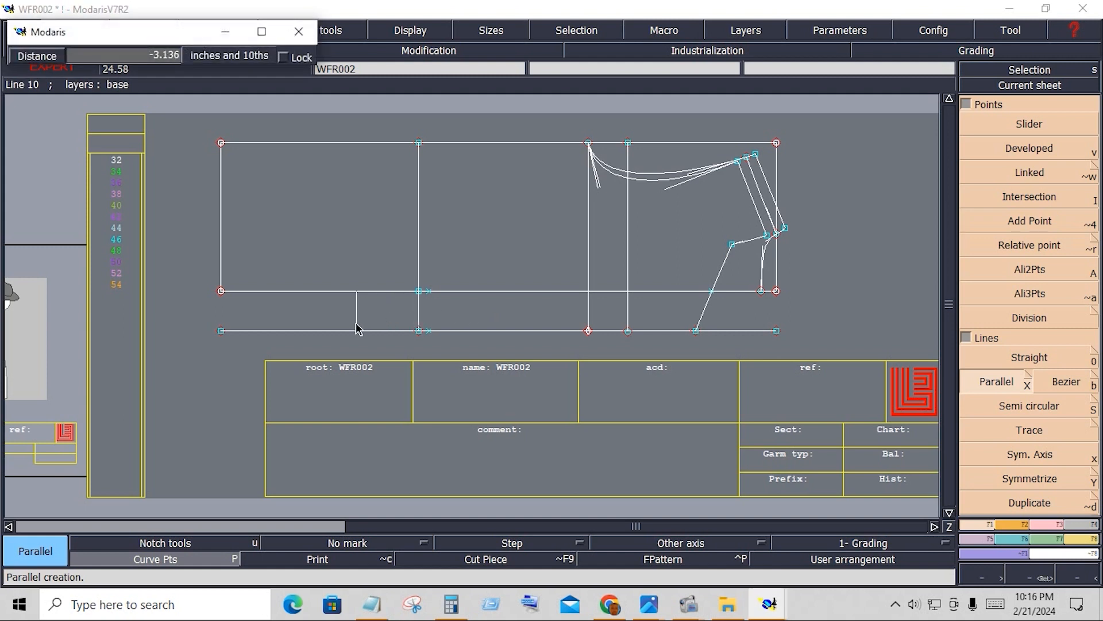
type("2.000")
type("-")
type("4")
key("Return")
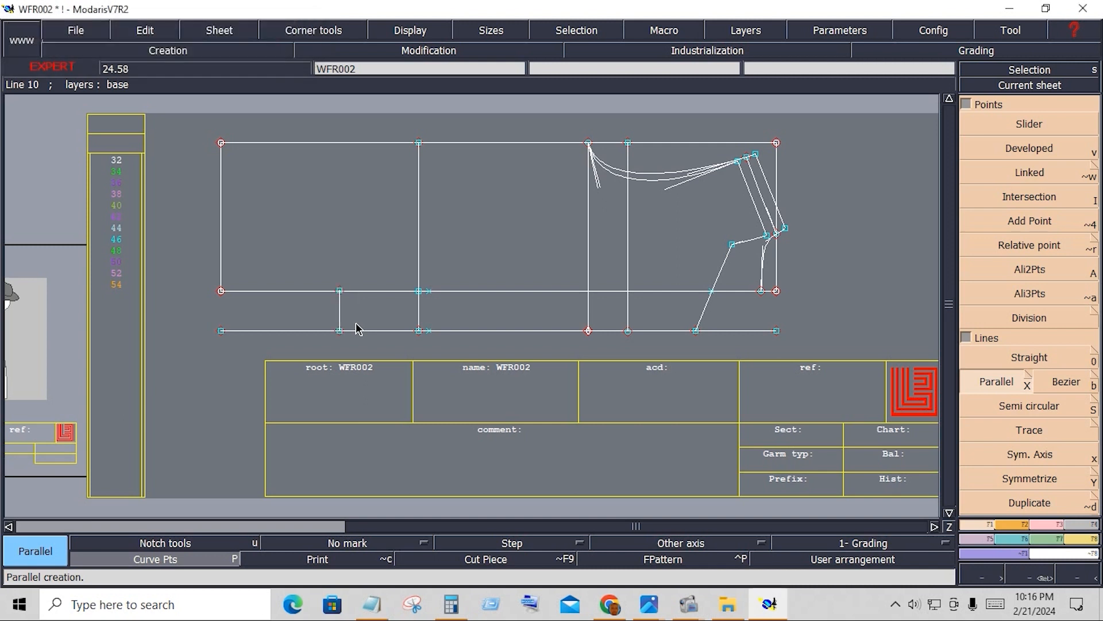
Step: Try a parallel of the short extension cross line 4 inches toward the armhole, and undo it
left_click(419, 318)
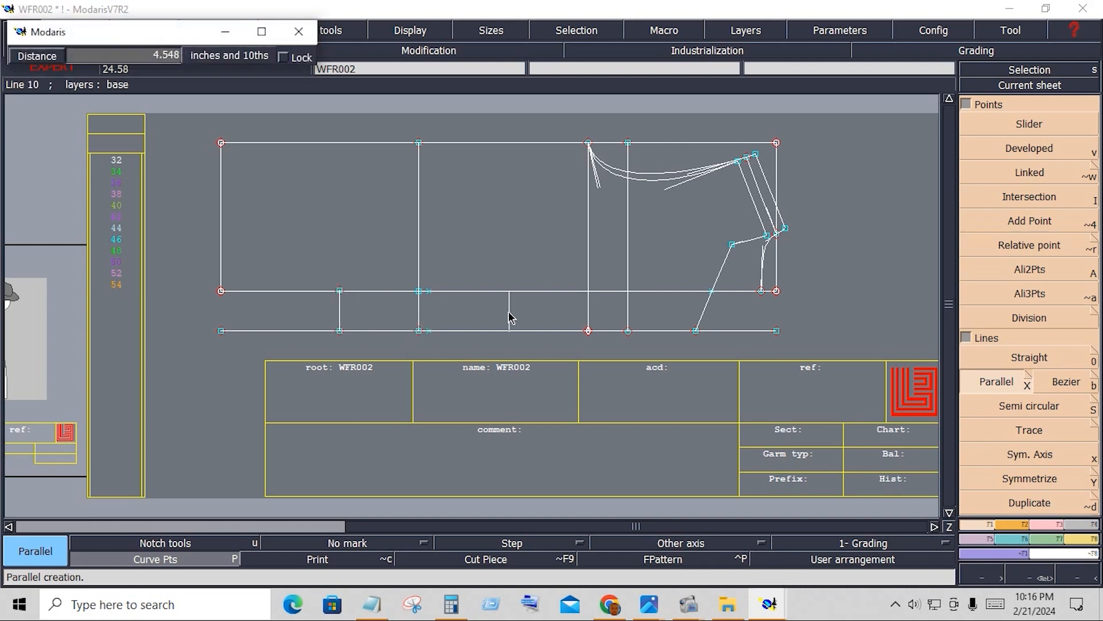
type("4")
key("Return")
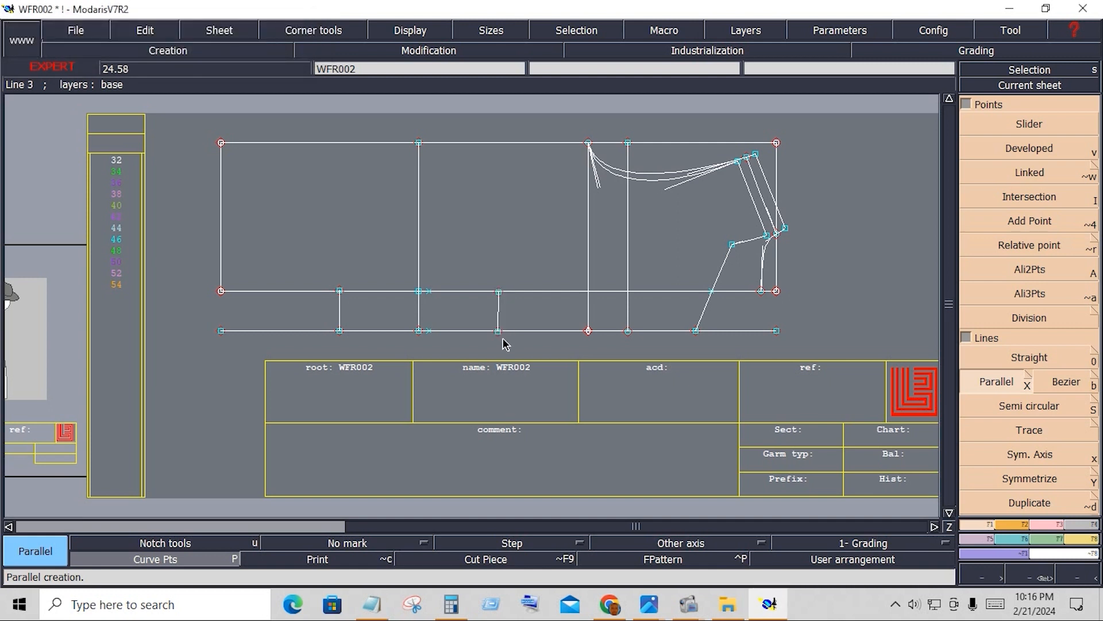
key("ctrl+z")
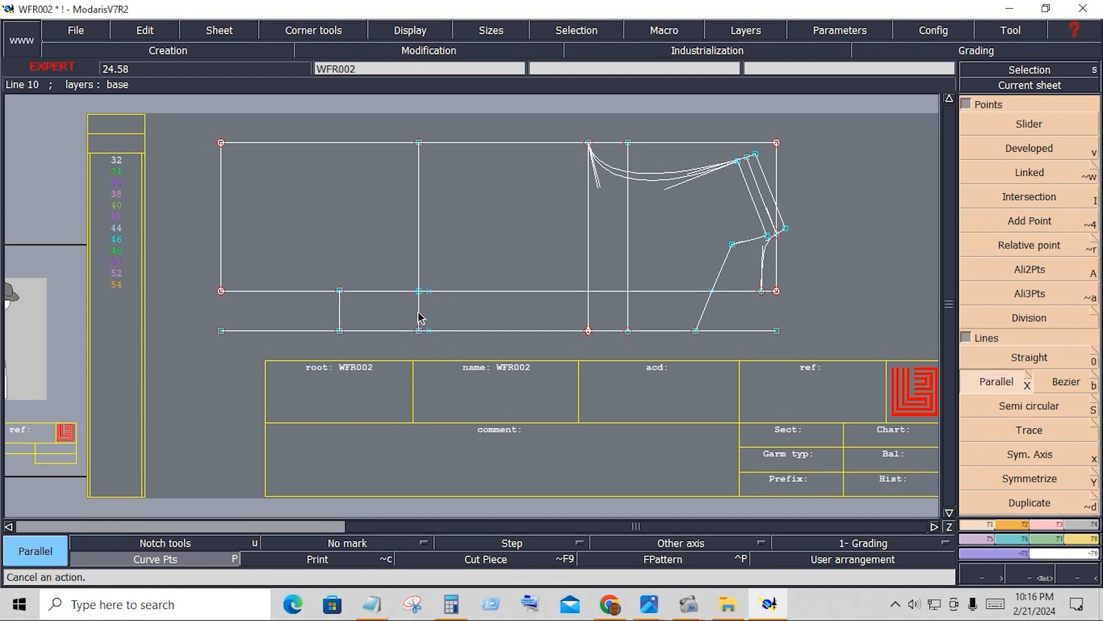
Step: Draw a parallel of the short extension cross line 4.5 inches toward the armhole
left_click(420, 316)
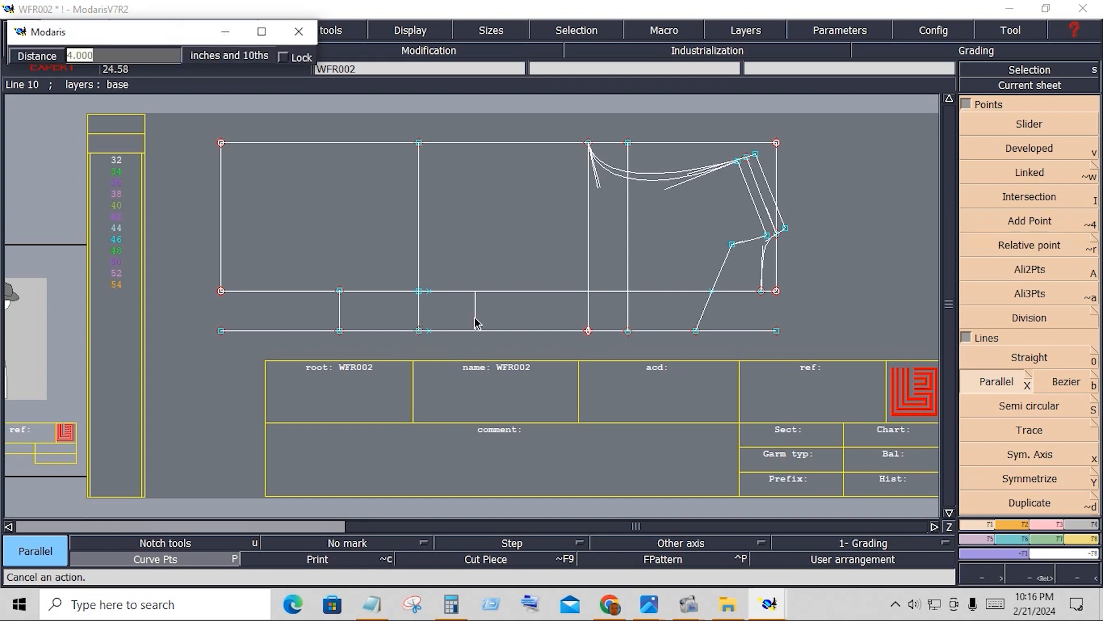
type("4.5")
key("Return")
Step: Switch to the jacket photo 2.jpg and examine the button rows, front edge and lapel, zooming out to the whole jacket
mouse_move(649, 604)
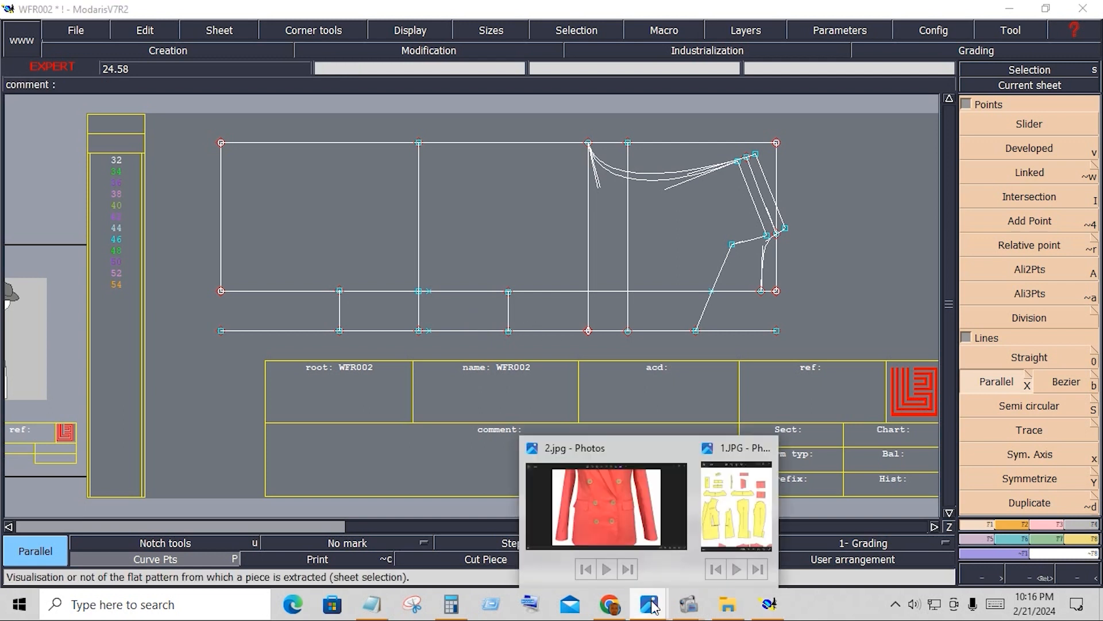
left_click(612, 510)
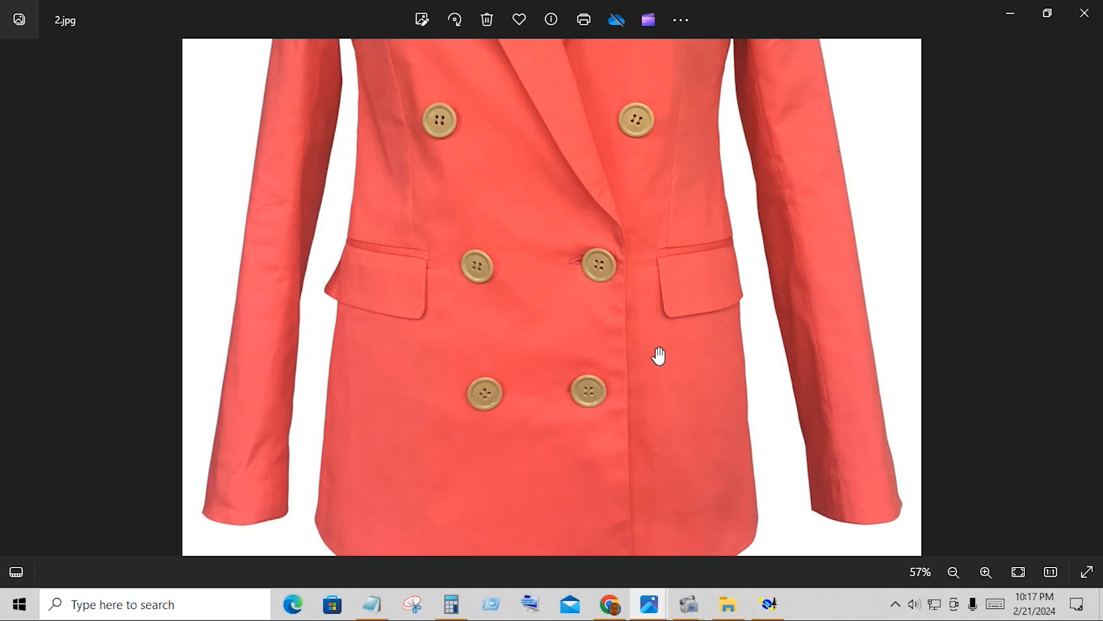
key("alt+Tab")
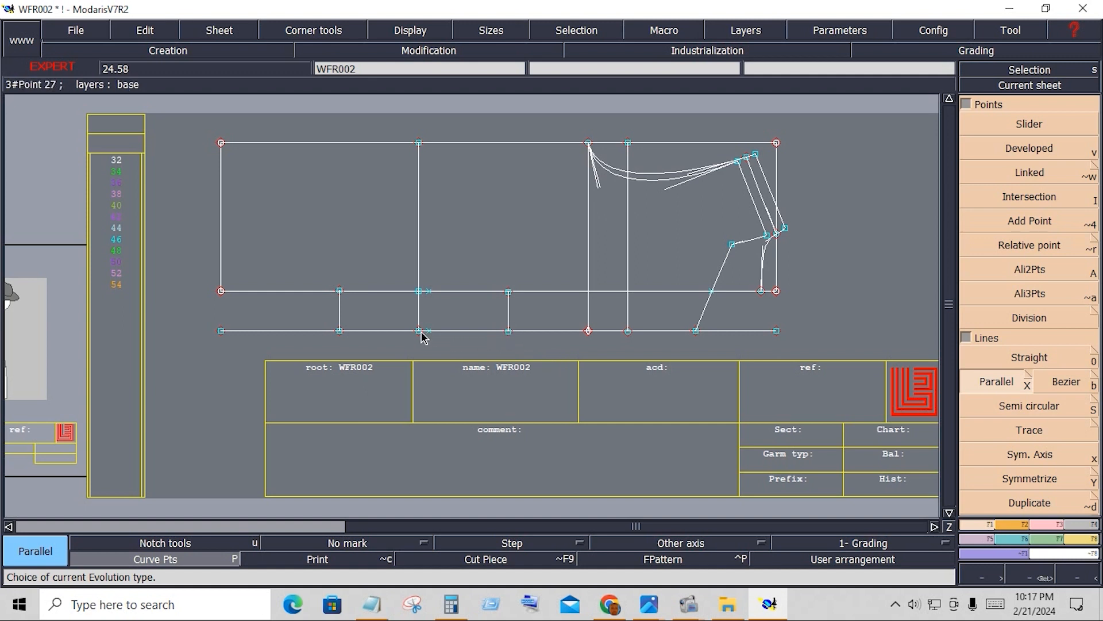
mouse_move(661, 602)
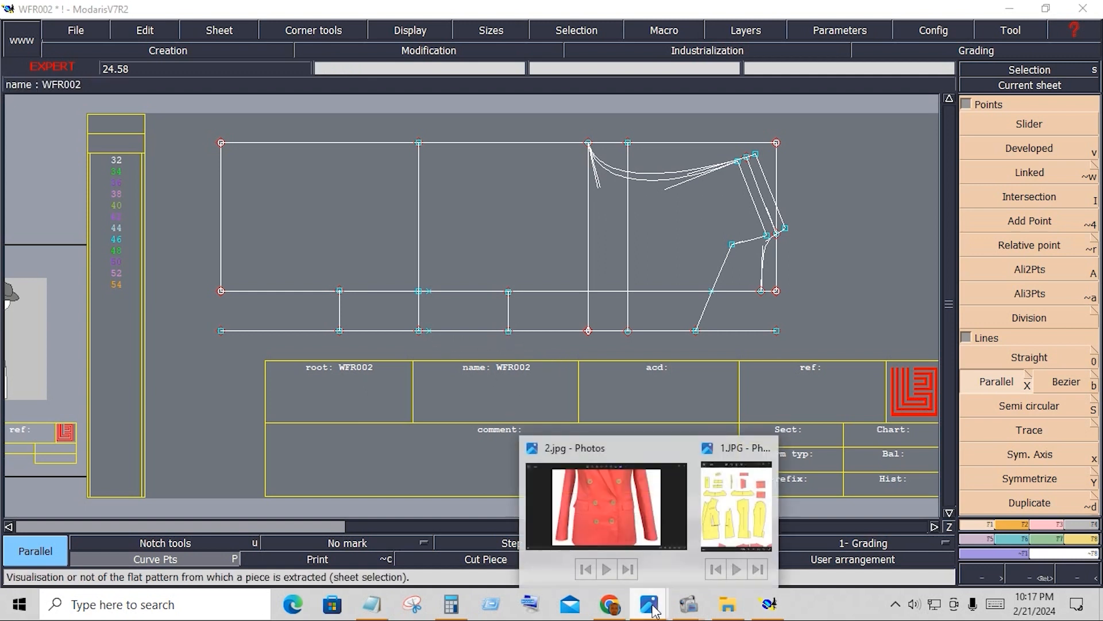
left_click(625, 519)
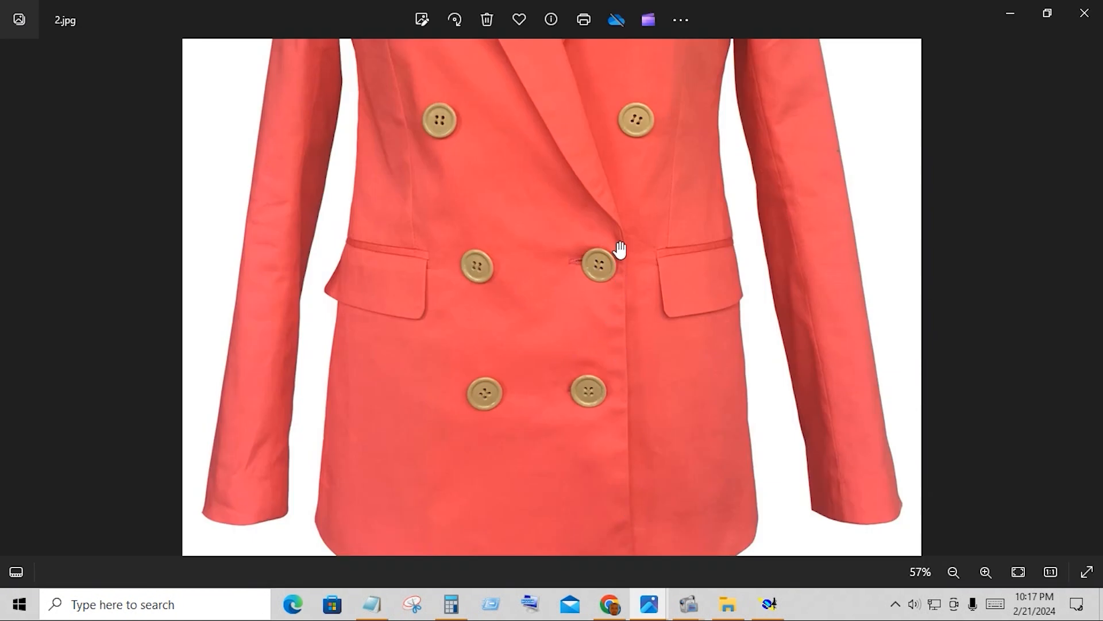
scroll(619, 249, "up", 1)
scroll(620, 249, "down", 3)
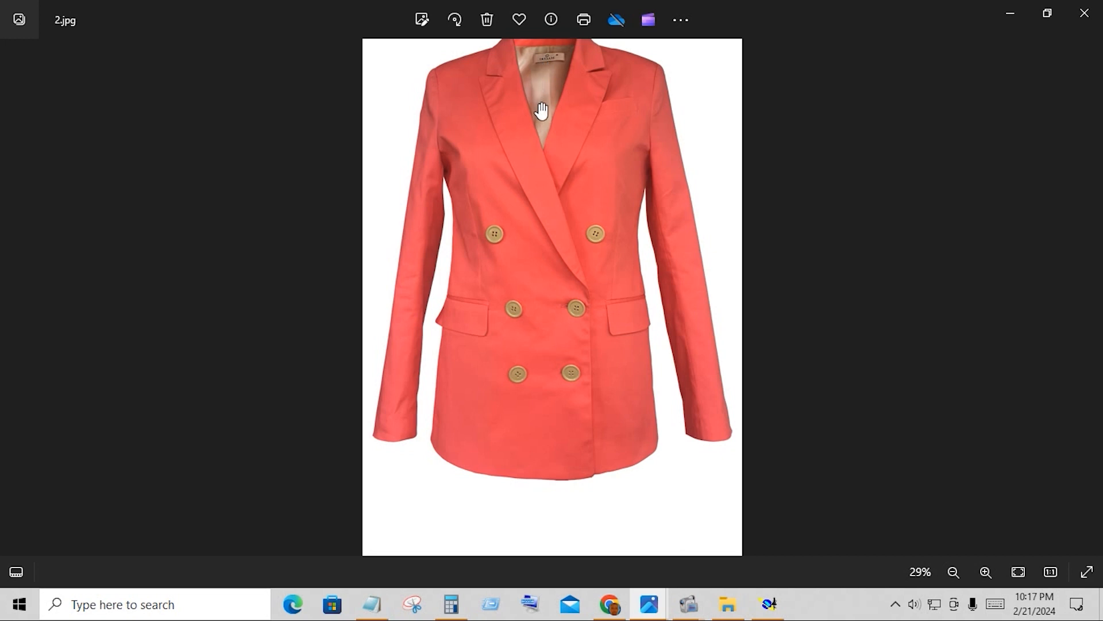
Step: Return to Modaris and draw a parallel of the pattern's original lower edge at -0.75 inch, inside the front extension
left_click(768, 604)
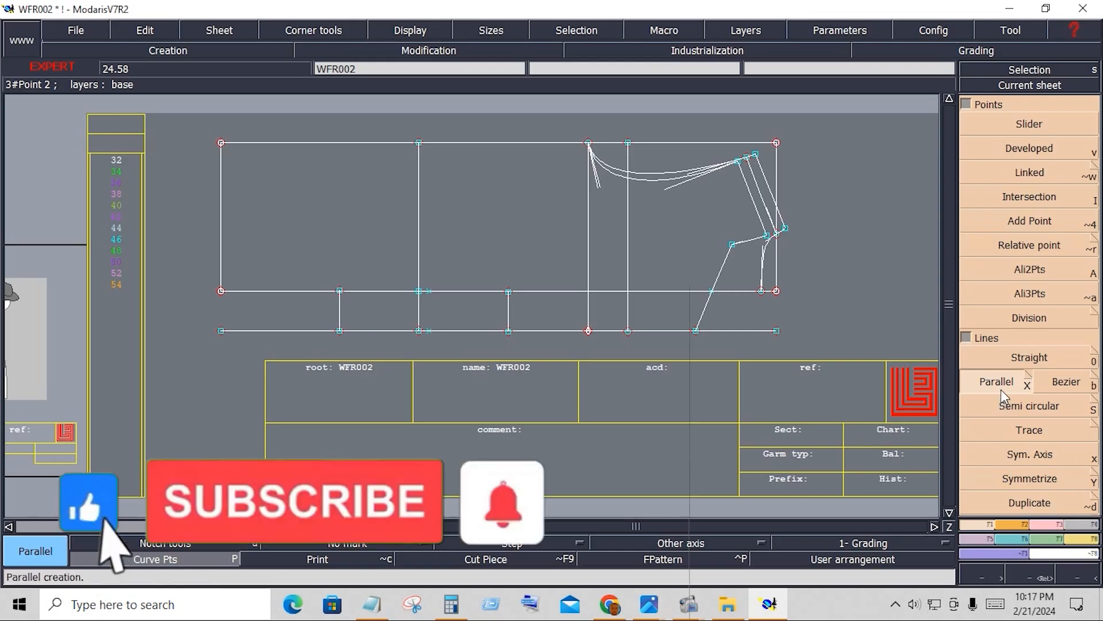
left_click(692, 291)
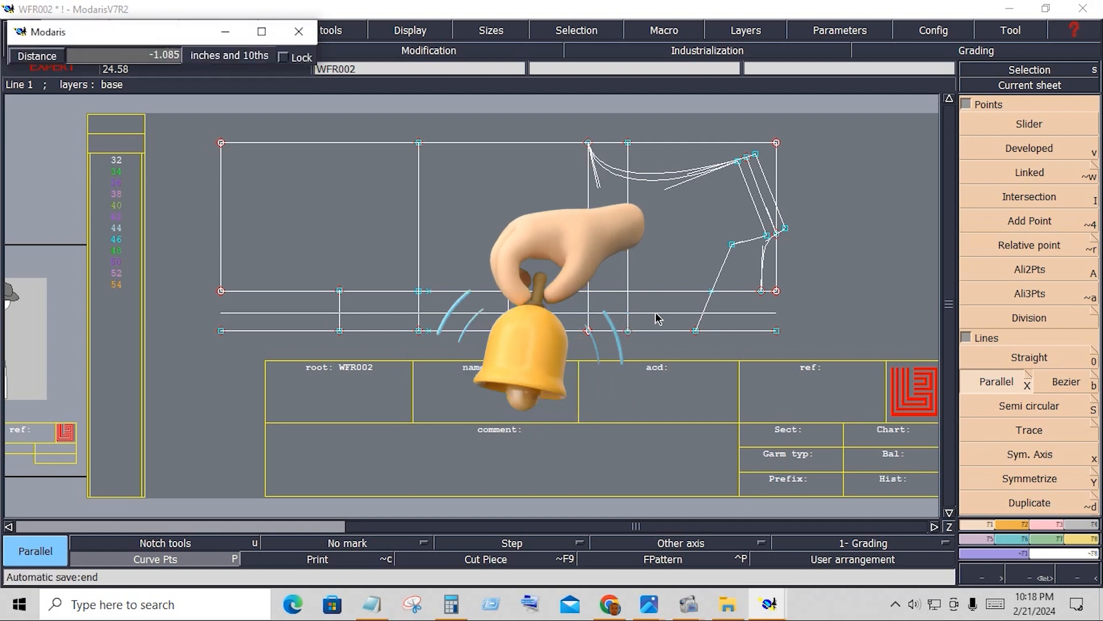
type("0.750")
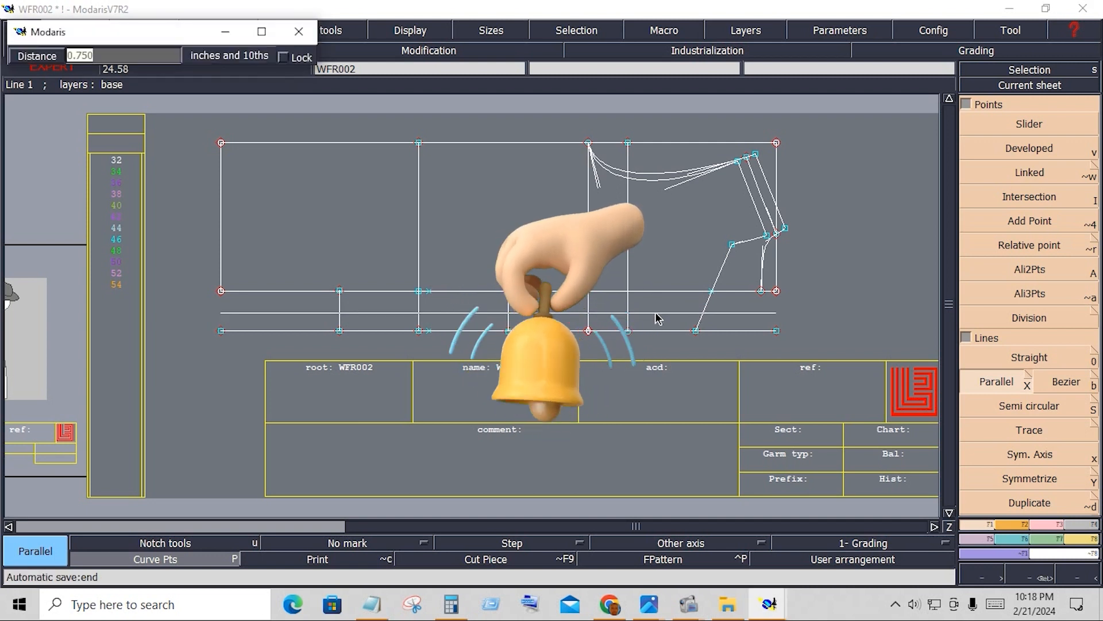
type("-.75")
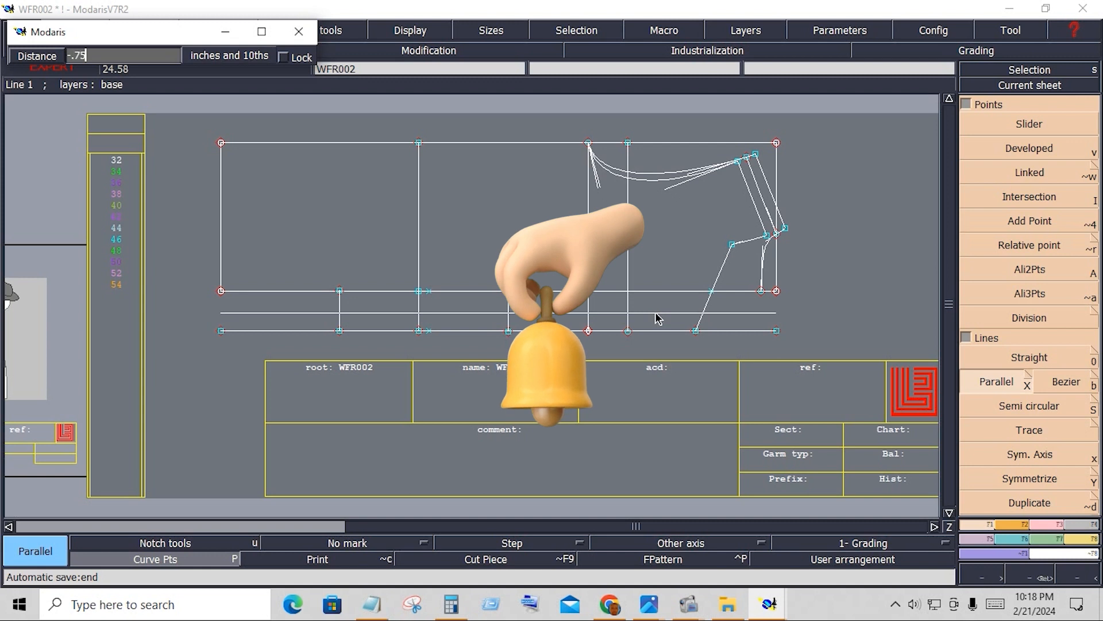
key("Return")
Step: Try an Arc arrow from the extension line's marked point to where the new parallel meets the diagonal line, and undo it
key("F2")
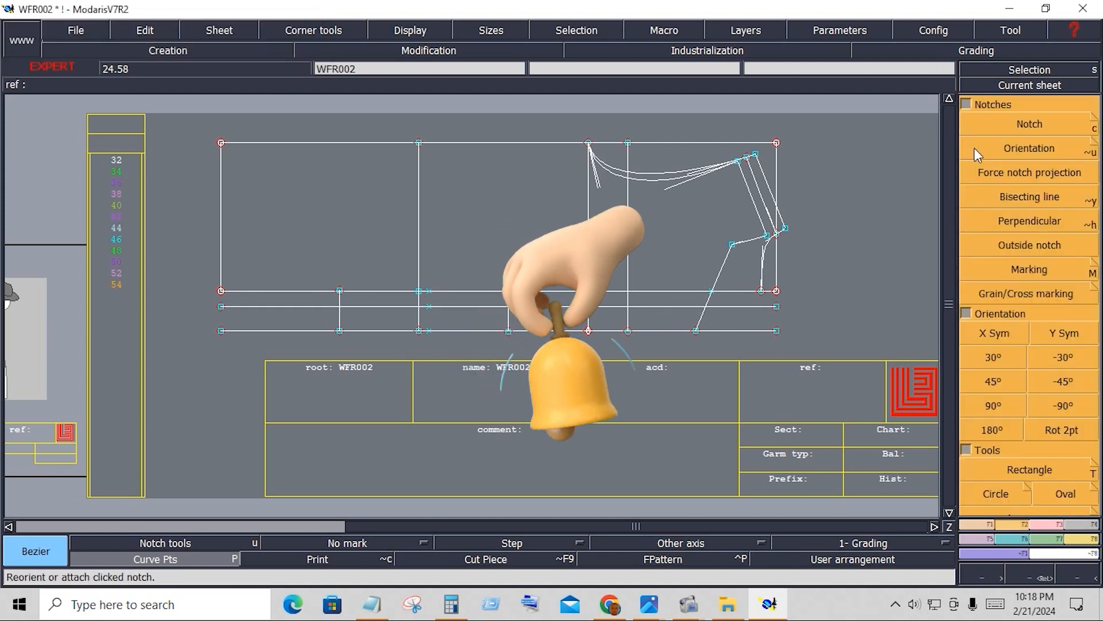
left_click(967, 104)
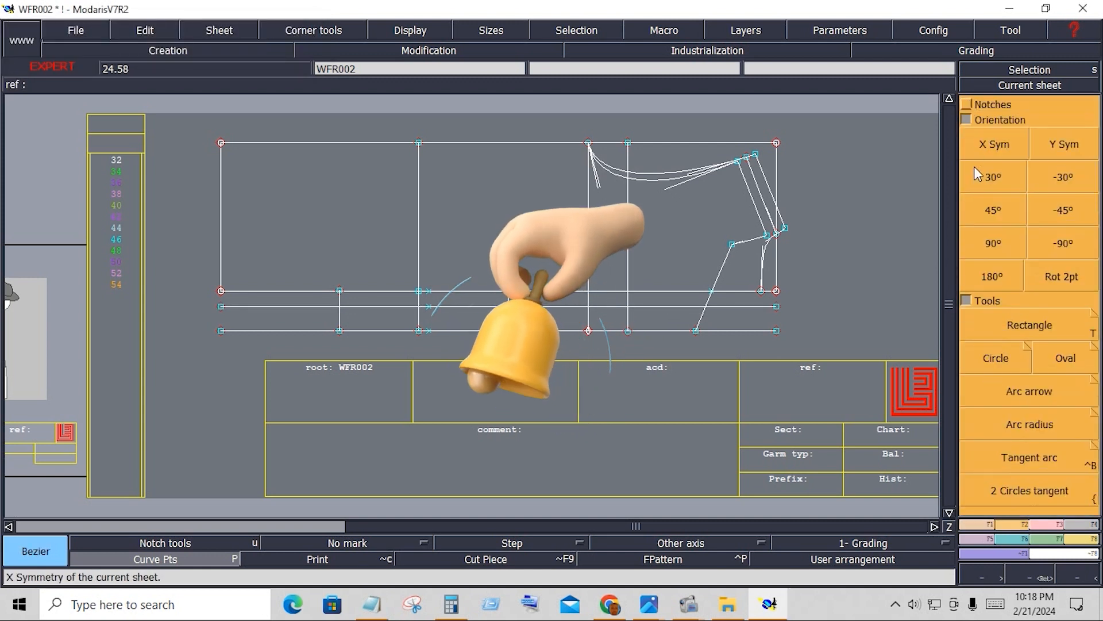
left_click(1030, 400)
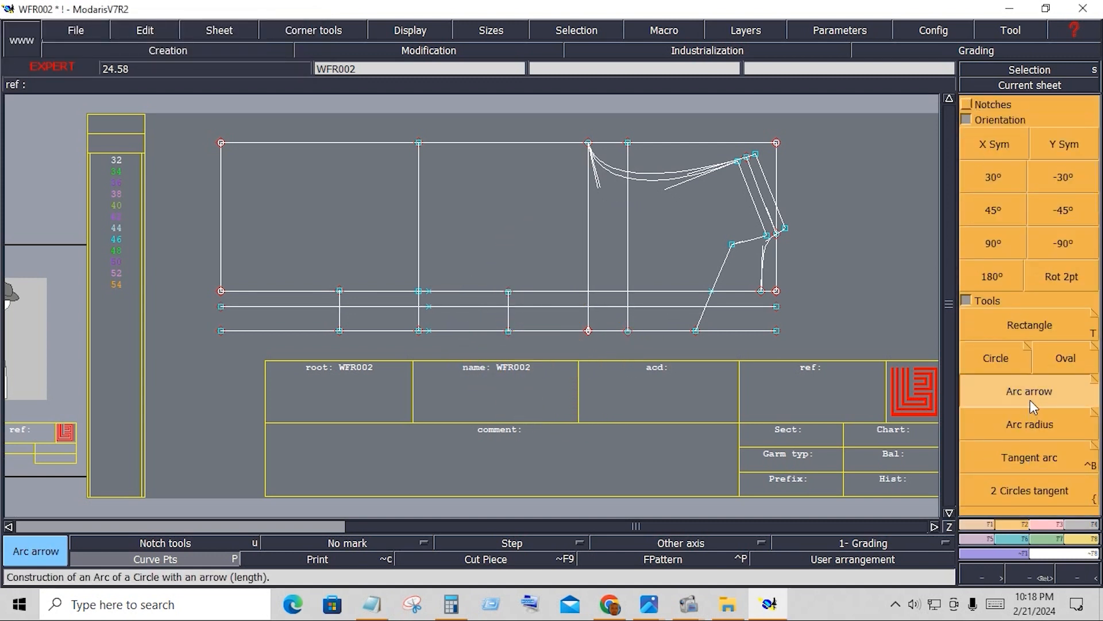
left_click(429, 332)
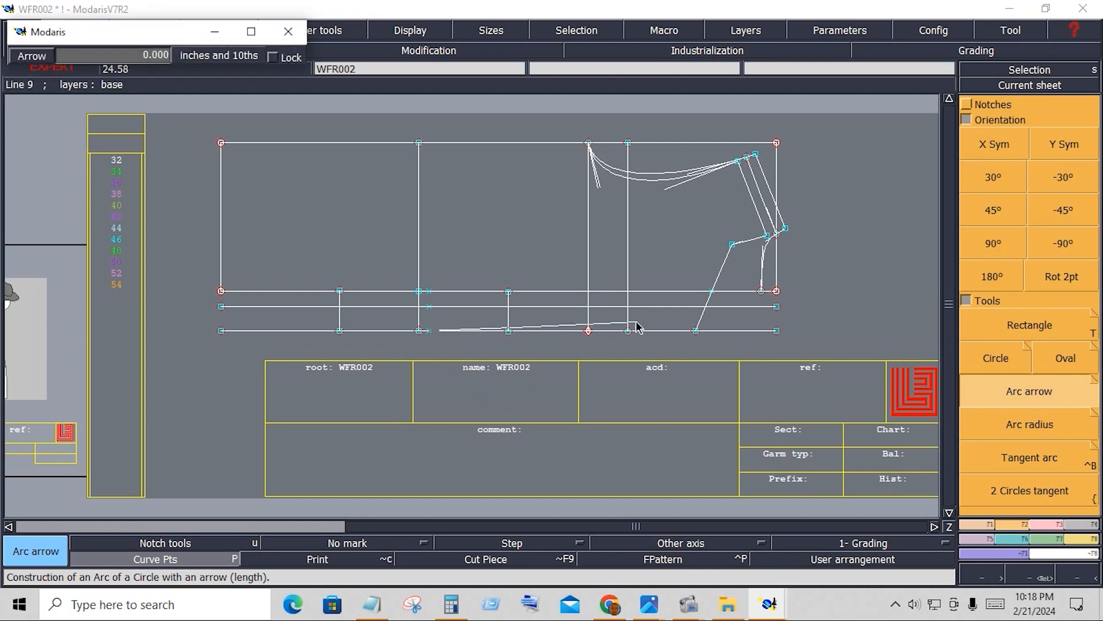
left_click(707, 307)
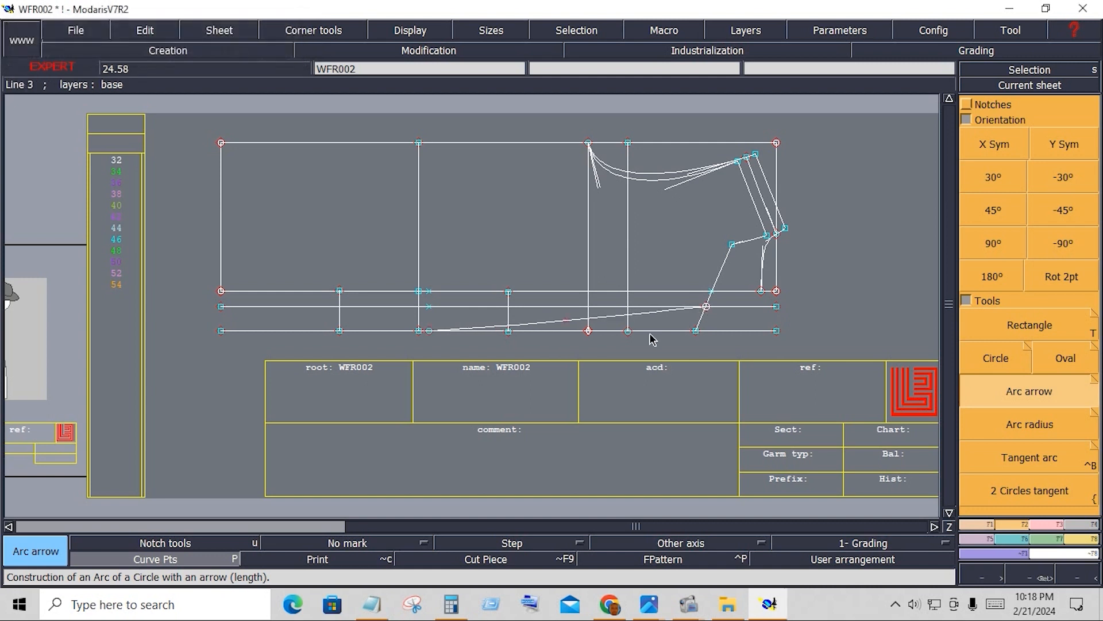
key("ctrl+z")
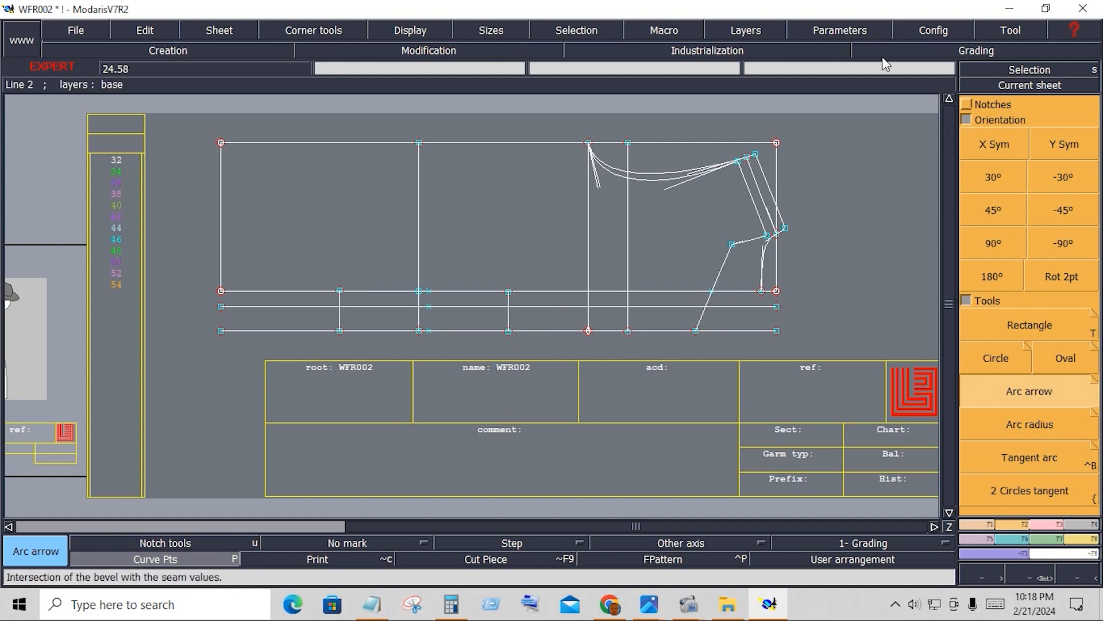
Step: Minimize Modaris and launch SwordSoft Mousetrack from the desktop for showing mouse clicks and keystrokes
left_click(1006, 10)
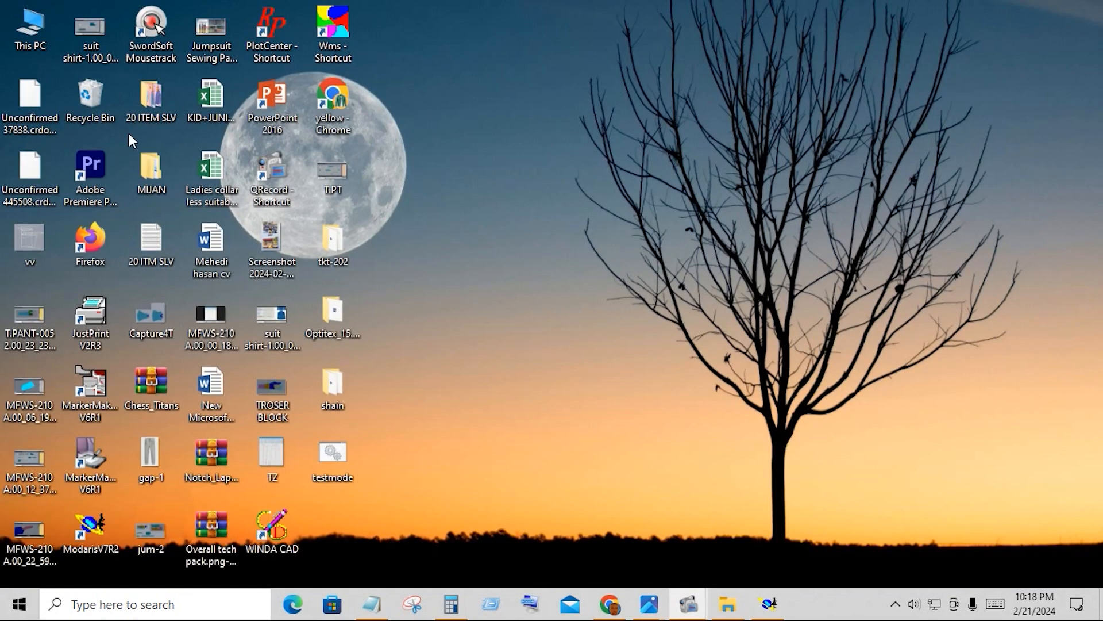
double_click(154, 47)
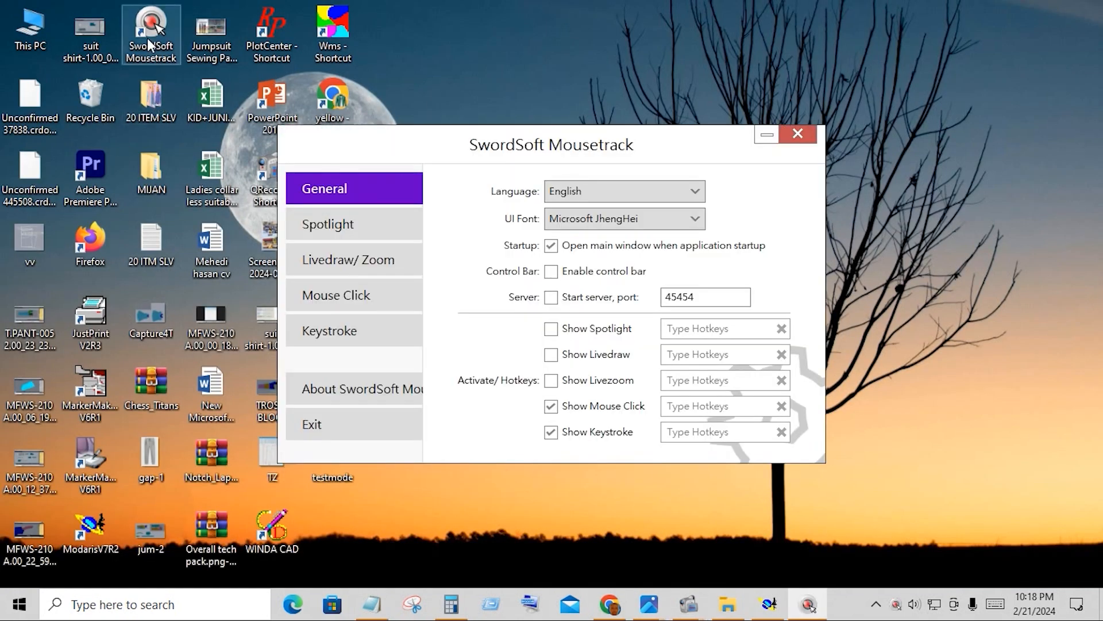
left_click(551, 277)
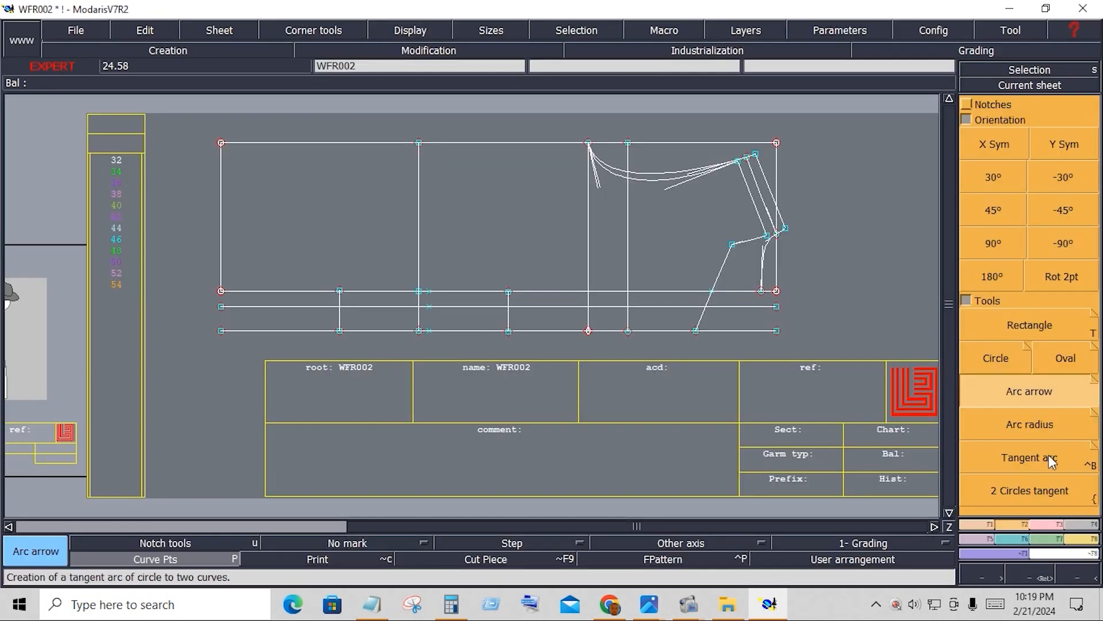
Step: Draw an Arc arrow of -0.197 inch from the extension line's marked point to where the inner parallel meets the diagonal line
left_click(1050, 396)
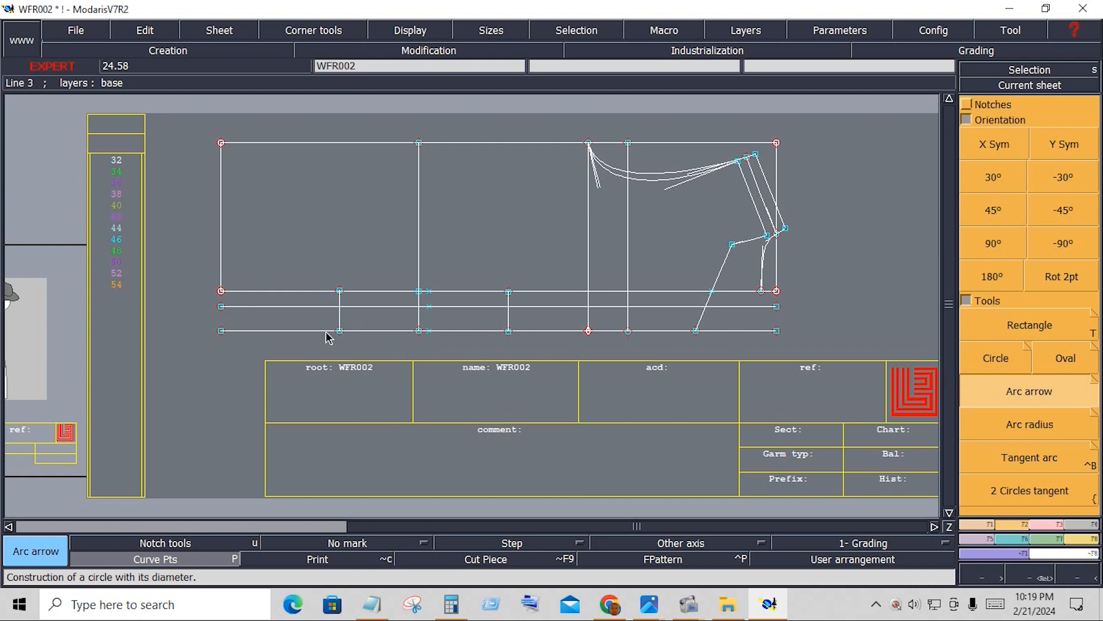
left_click(430, 330)
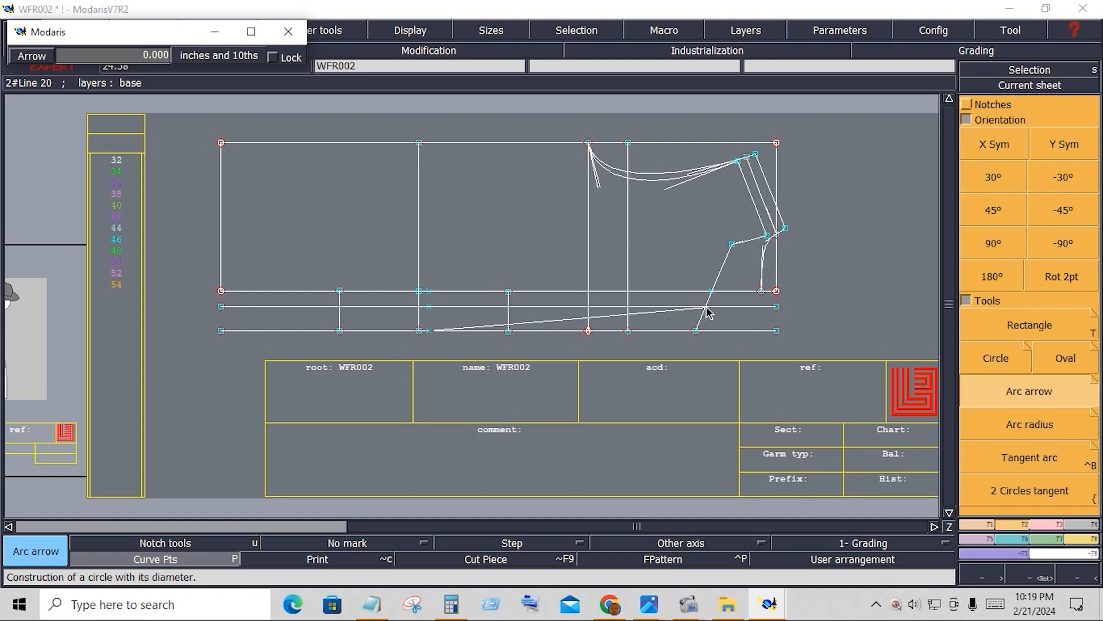
key("w")
key("w")
key("w")
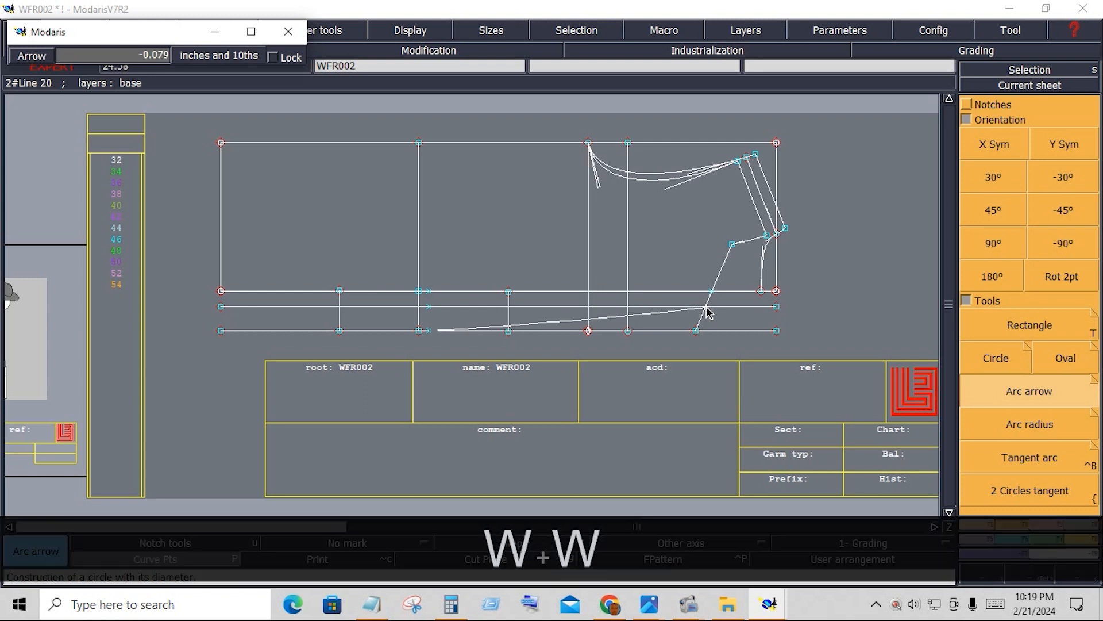
key("w")
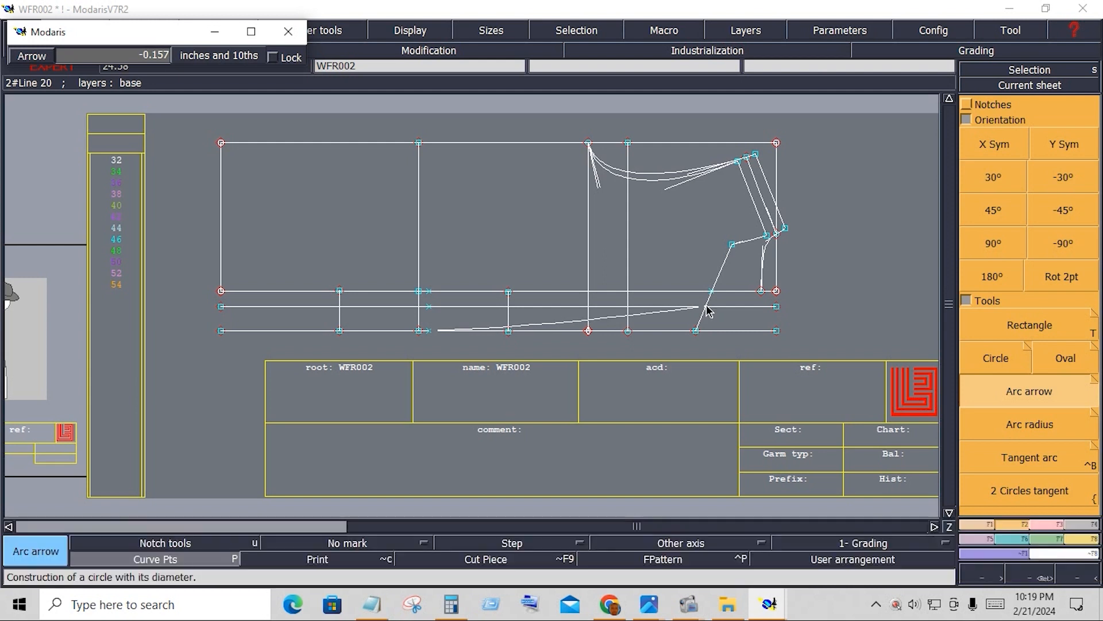
key("w")
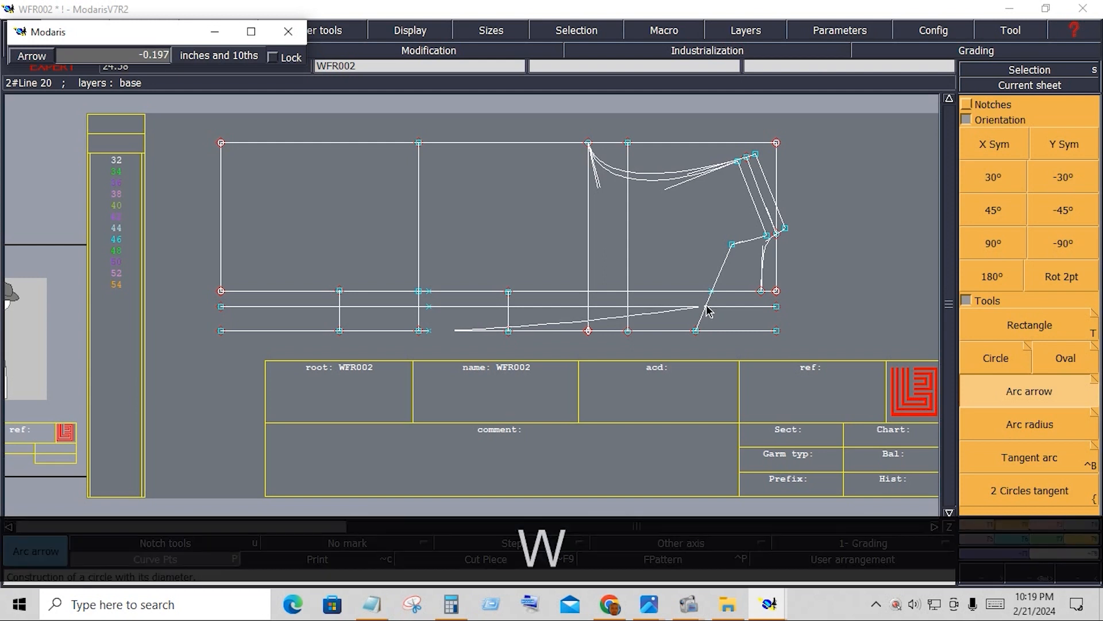
left_click(709, 311)
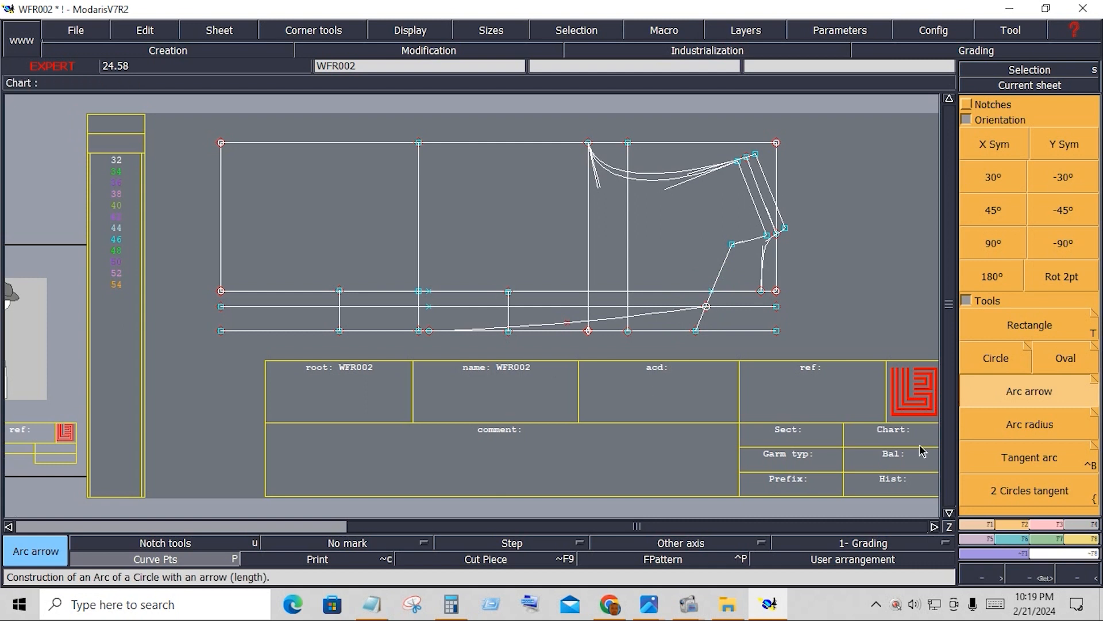
Step: Adjust the extension line to the new lapel arc, and delete the skewed line running from the armhole base point
left_click(1038, 523)
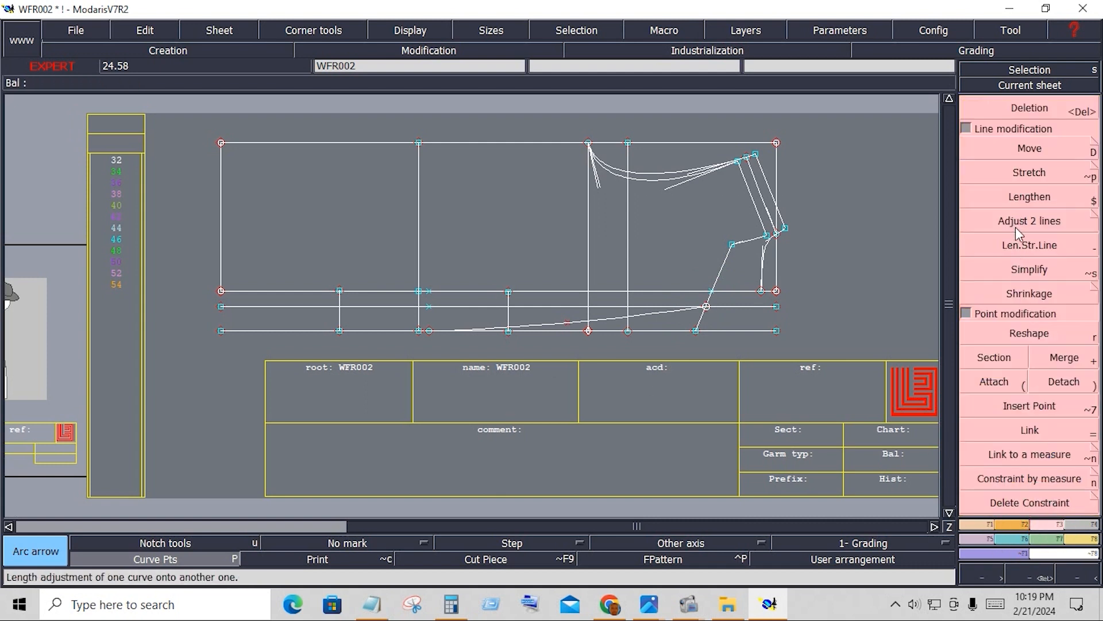
left_click(1015, 227)
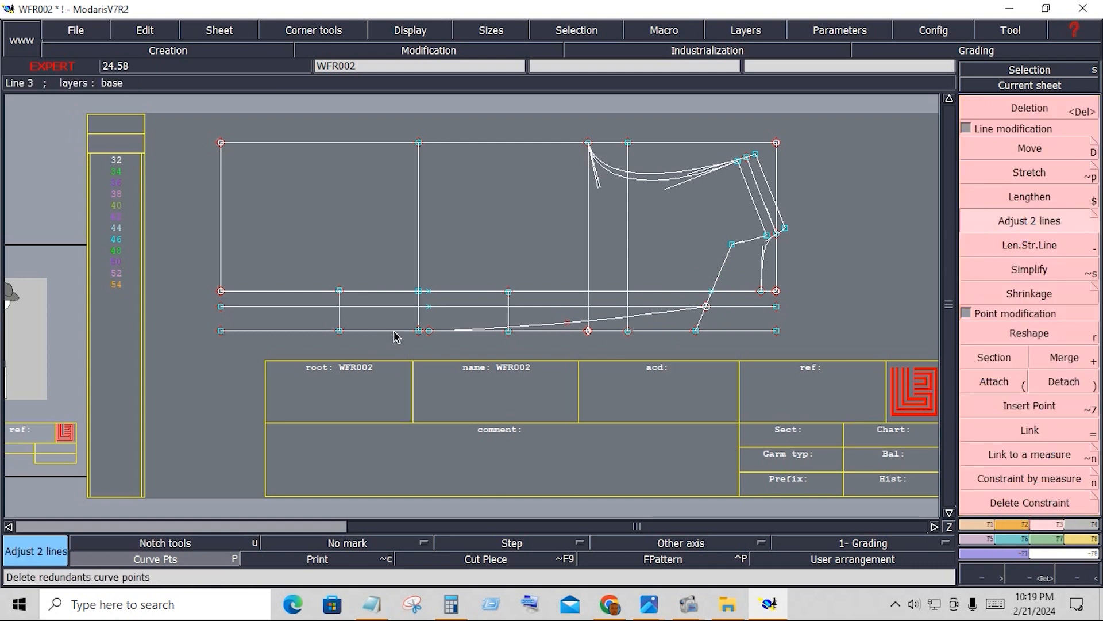
left_click(553, 325)
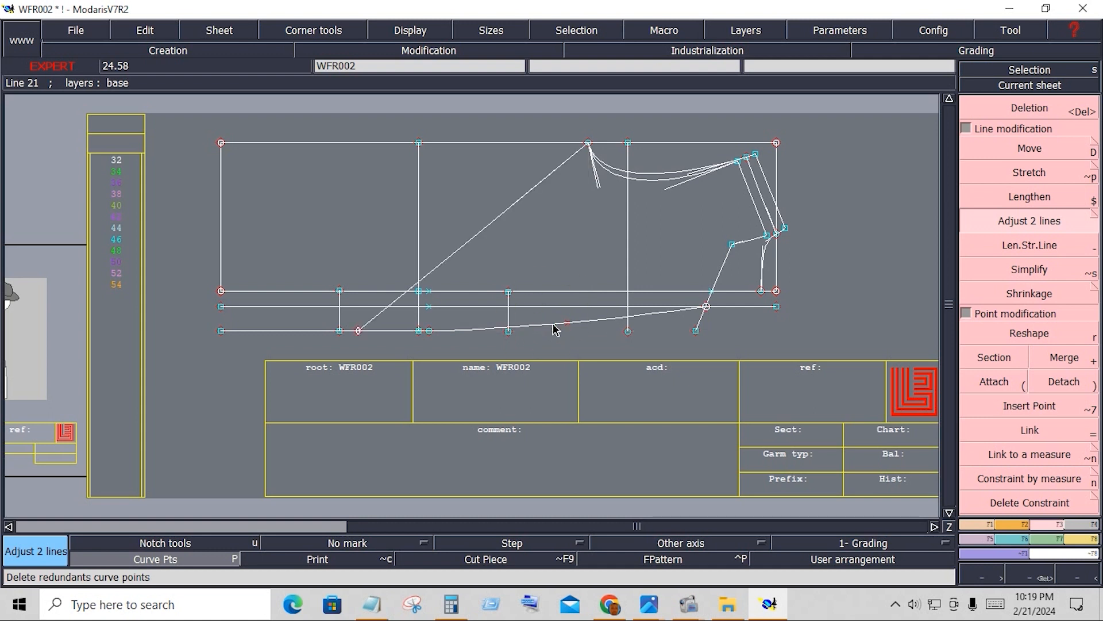
key("Delete")
left_click(499, 217)
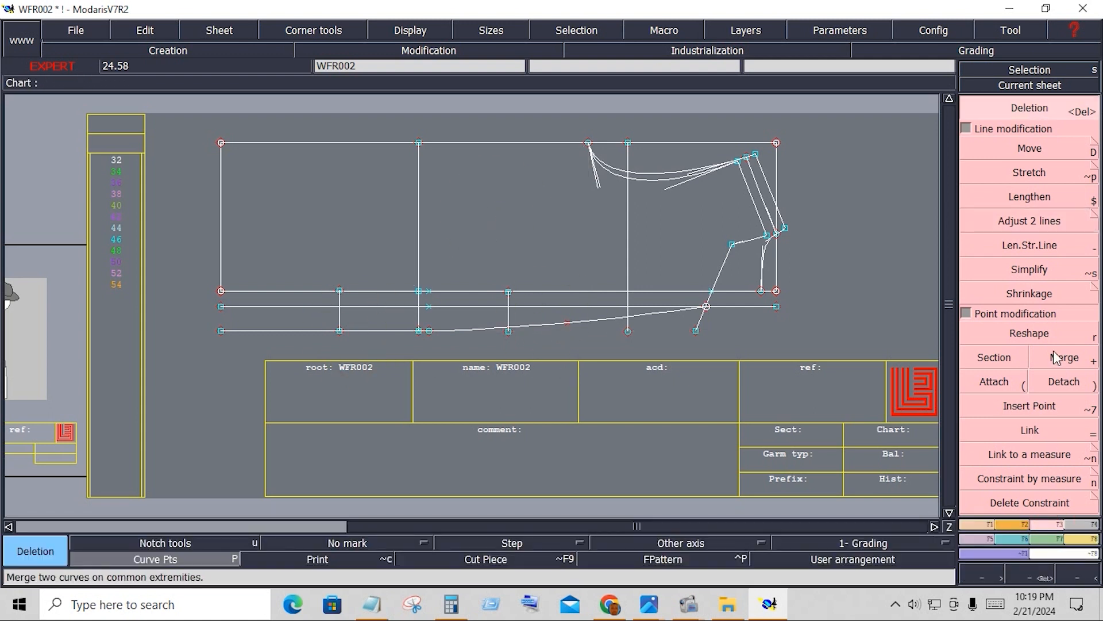
Step: Insert the arc's end point into the diagonal line and trim the part of the diagonal extending beyond the arc
left_click(1026, 244)
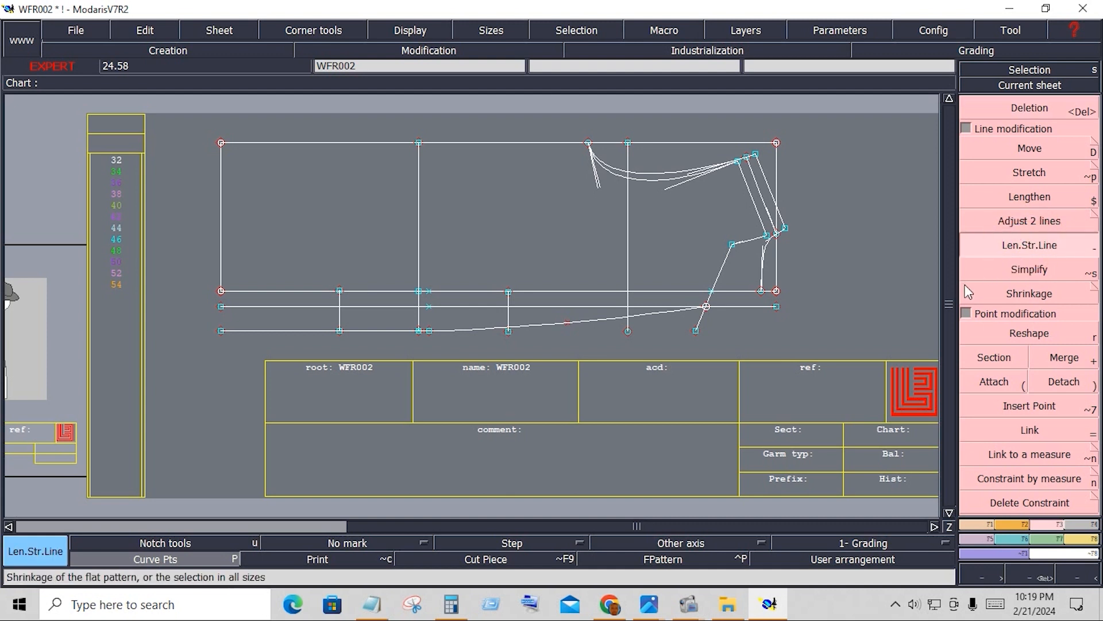
left_click(1035, 406)
left_click(1040, 222)
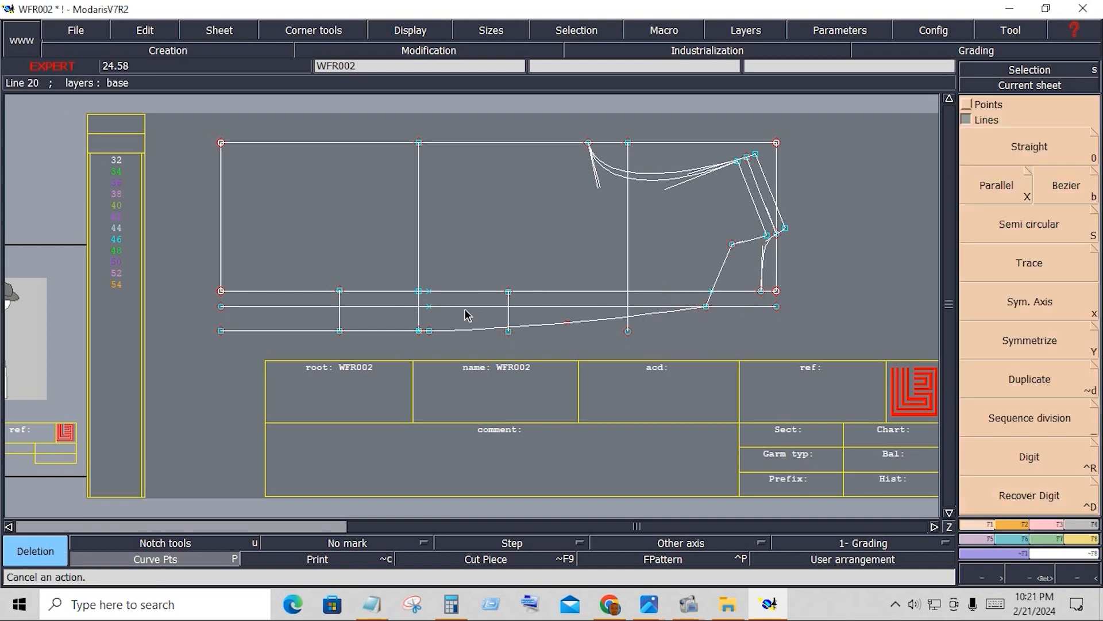
Step: Delete the -0.75 inch parallel line inside the extension and the leftover point on it
key("Delete")
left_click(467, 310)
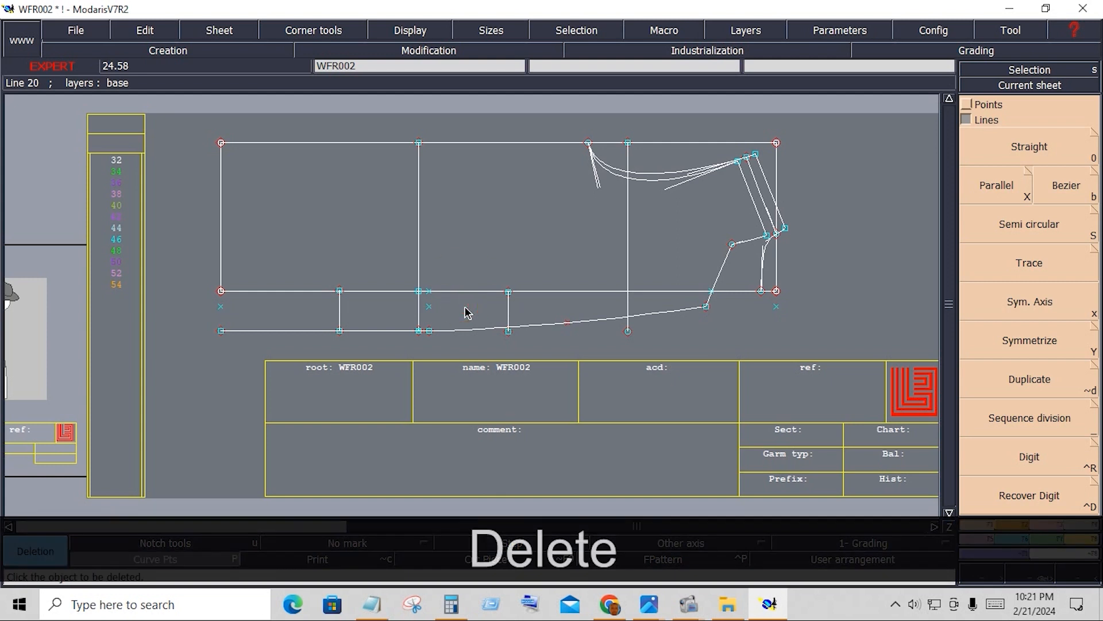
left_click(428, 308)
Step: Divide the hem-side button position line into 2 equal parts and insert the midpoint into the line
key("F6")
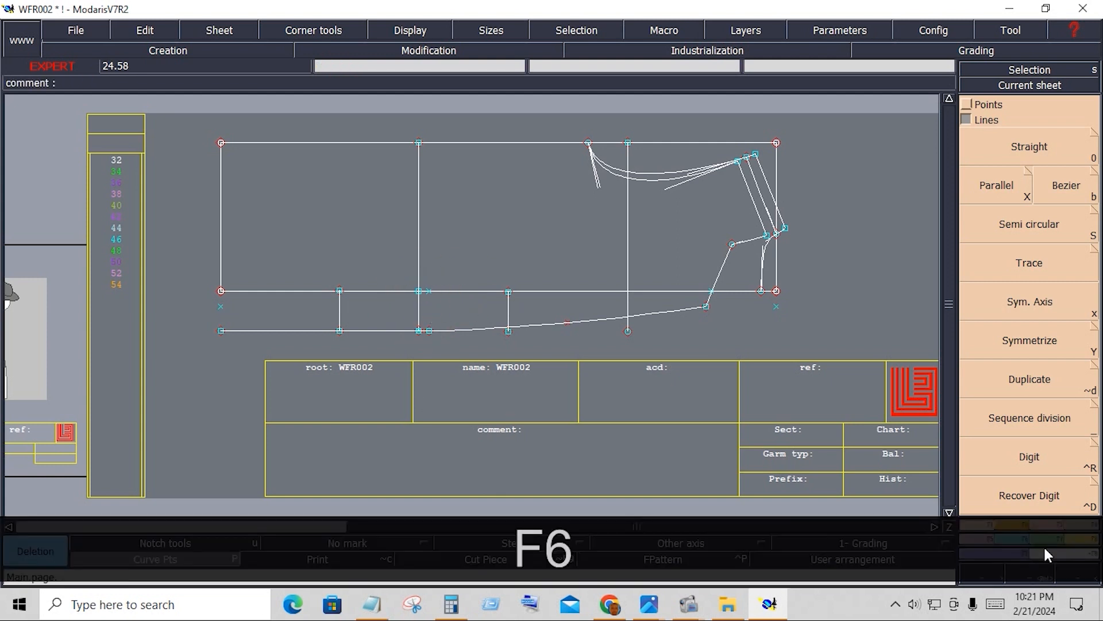
left_click(1027, 424)
left_click(341, 329)
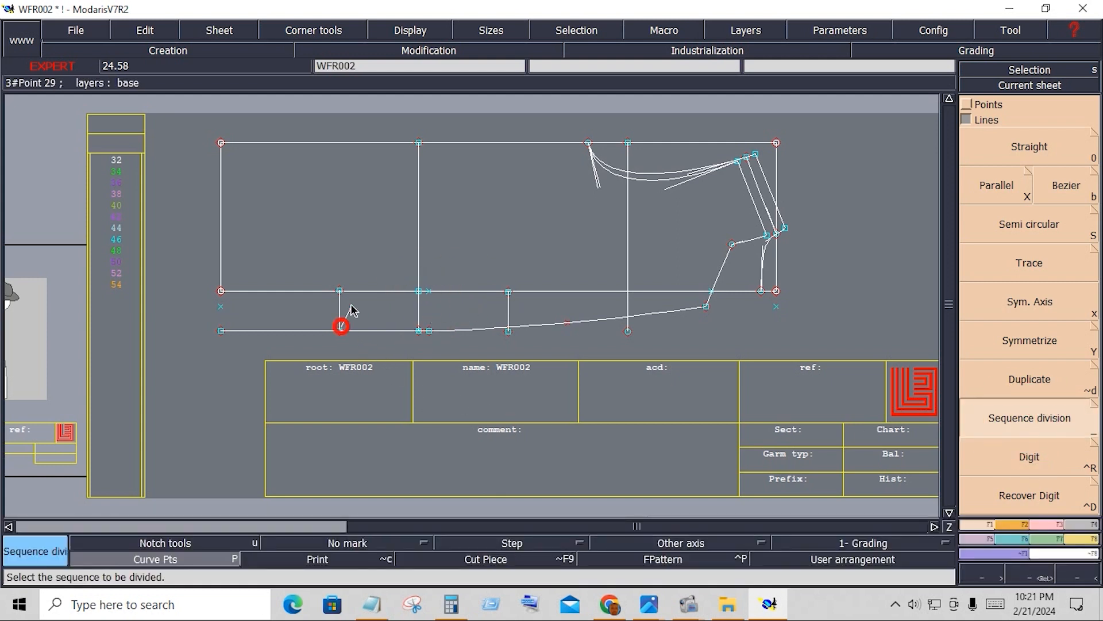
left_click(340, 291)
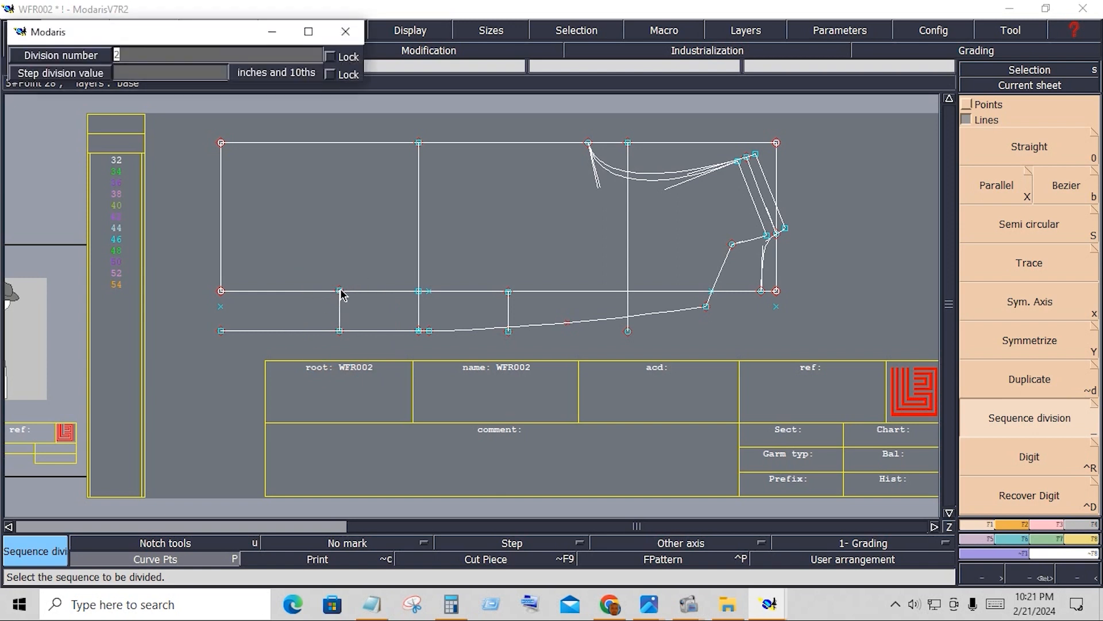
key("Return")
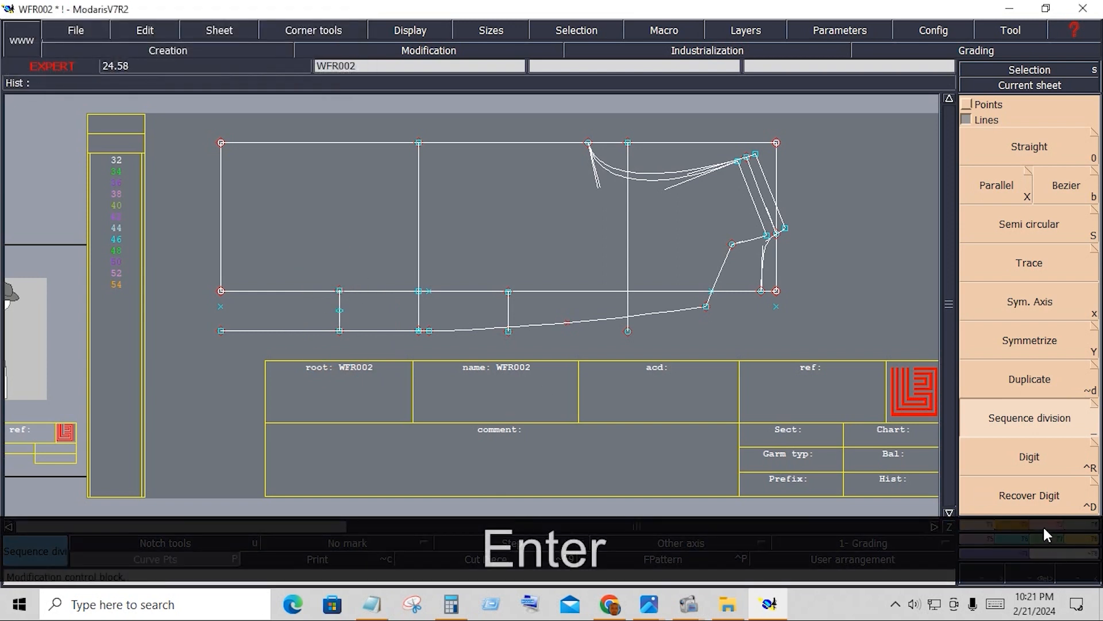
left_click(1047, 408)
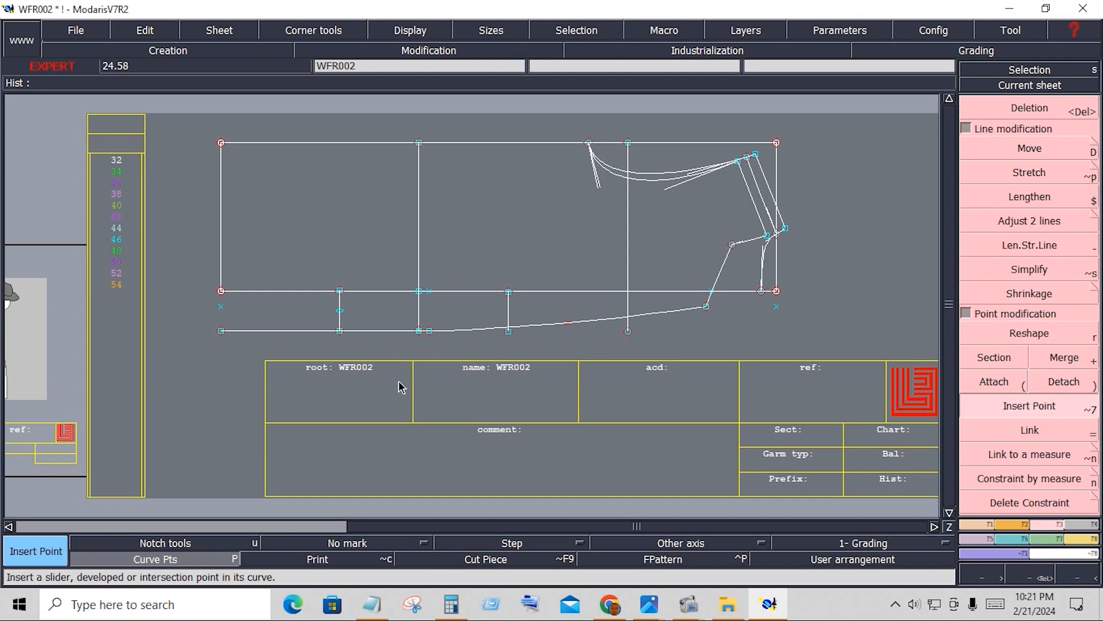
left_click(343, 318)
Step: Draw a straight horizontal Bezier line from that midpoint to the chest-side button position line, and insert its end point there
left_click(978, 524)
left_click(1060, 189)
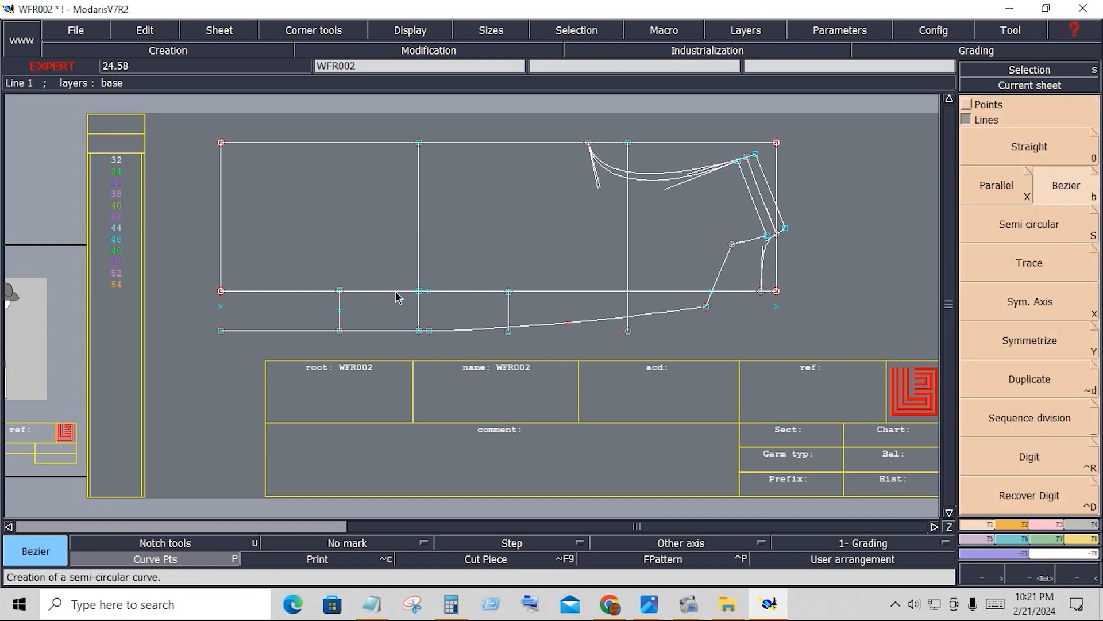
left_click(339, 311)
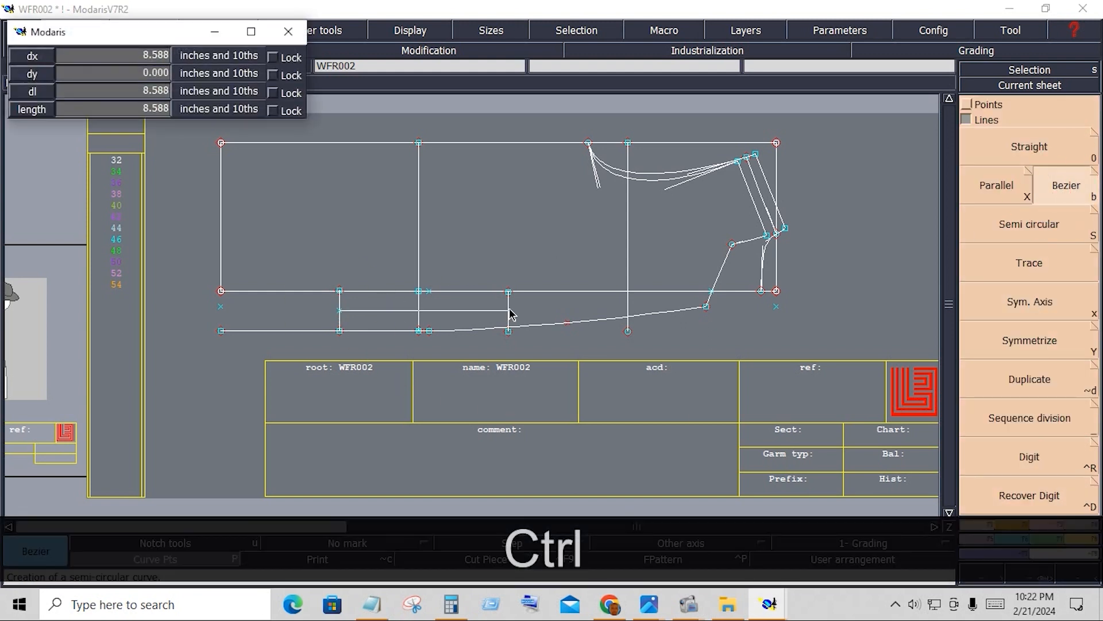
right_click(509, 309, "ctrl")
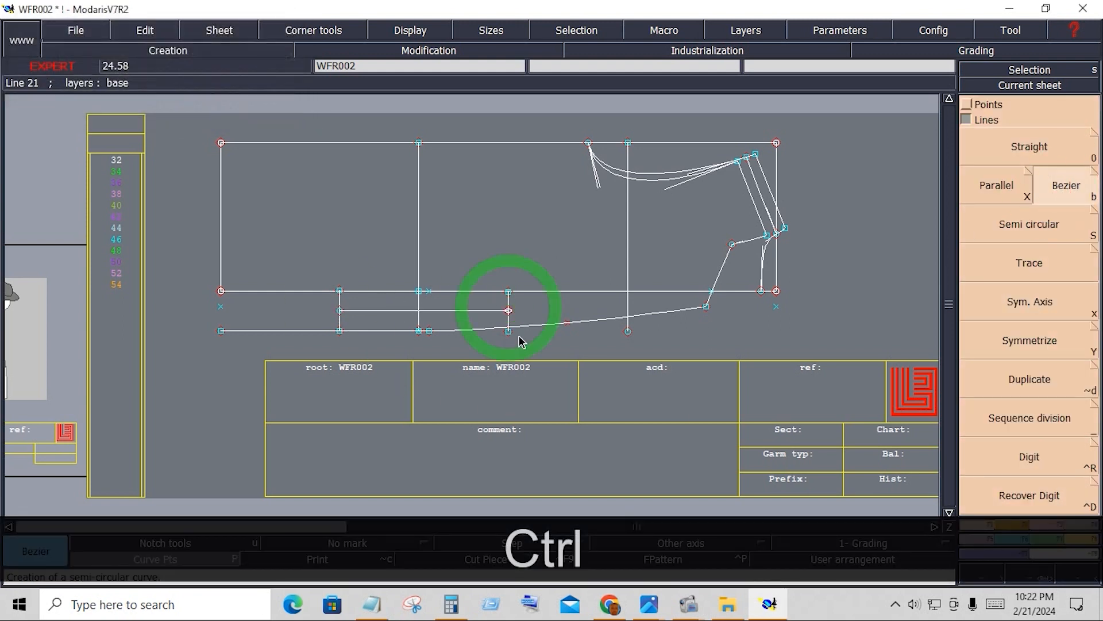
left_click(1050, 523)
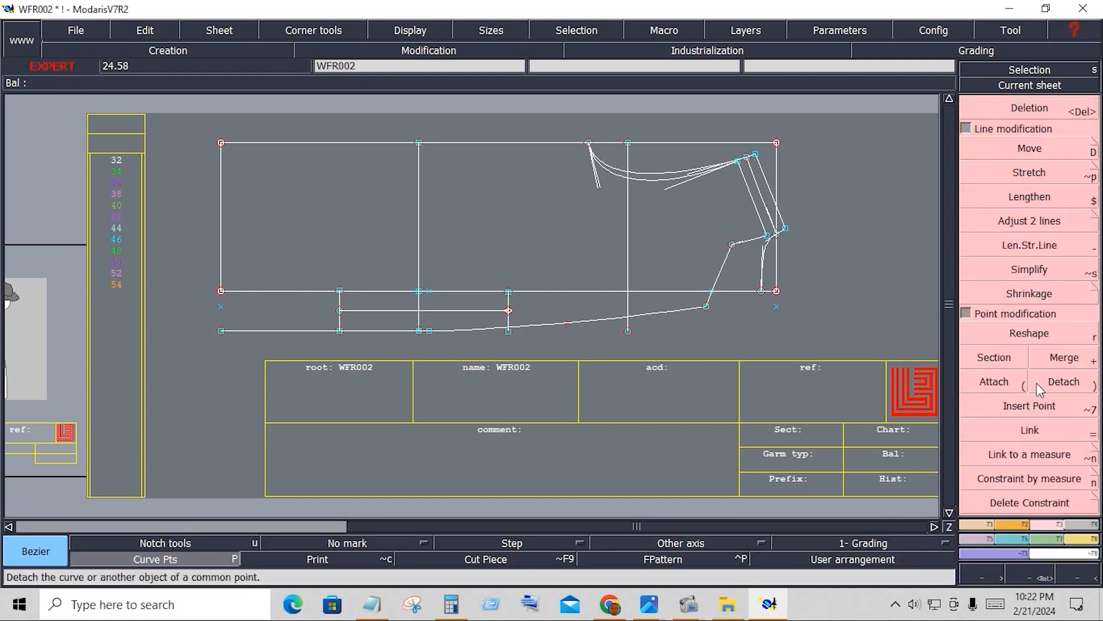
left_click(1035, 408)
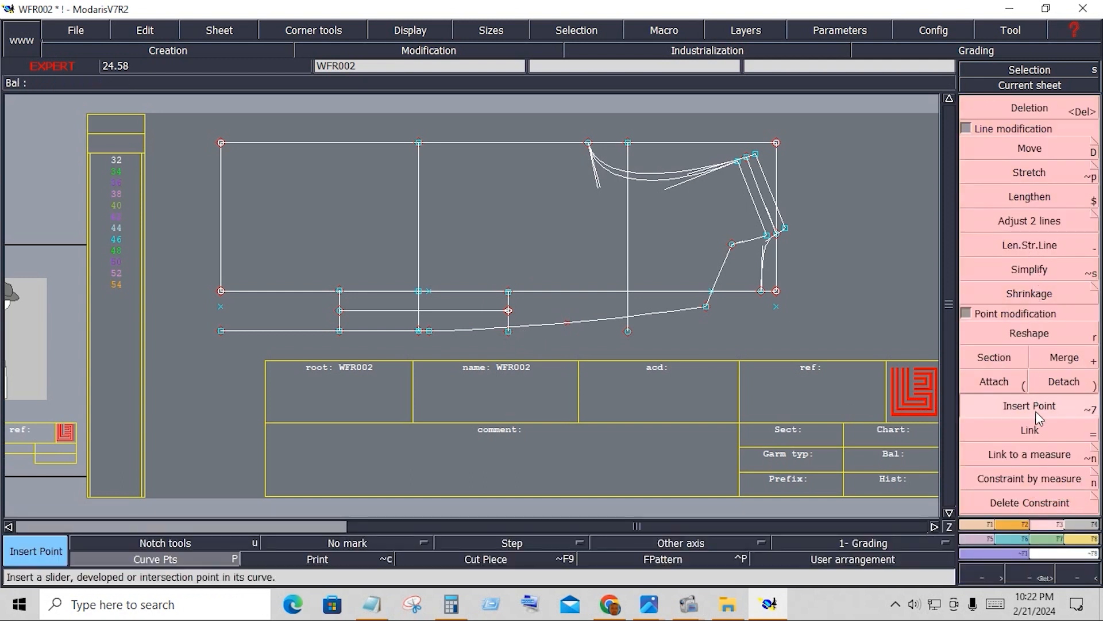
left_click(508, 310)
Step: Try a parallel of the horizontal button line at 1.5 inches, and undo it
left_click(974, 525)
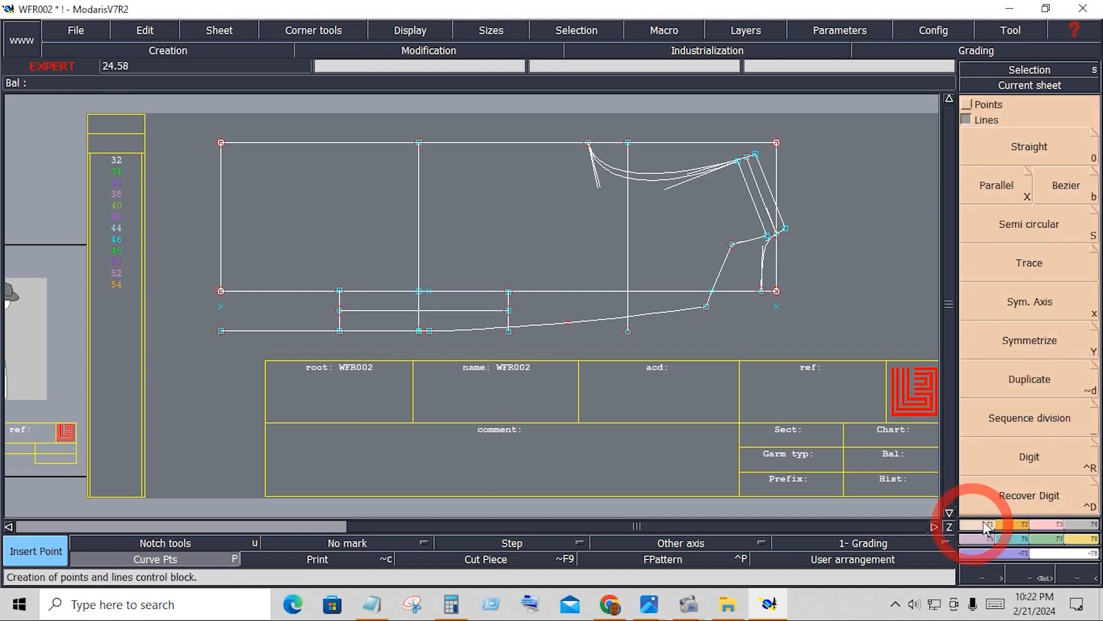
left_click(1000, 193)
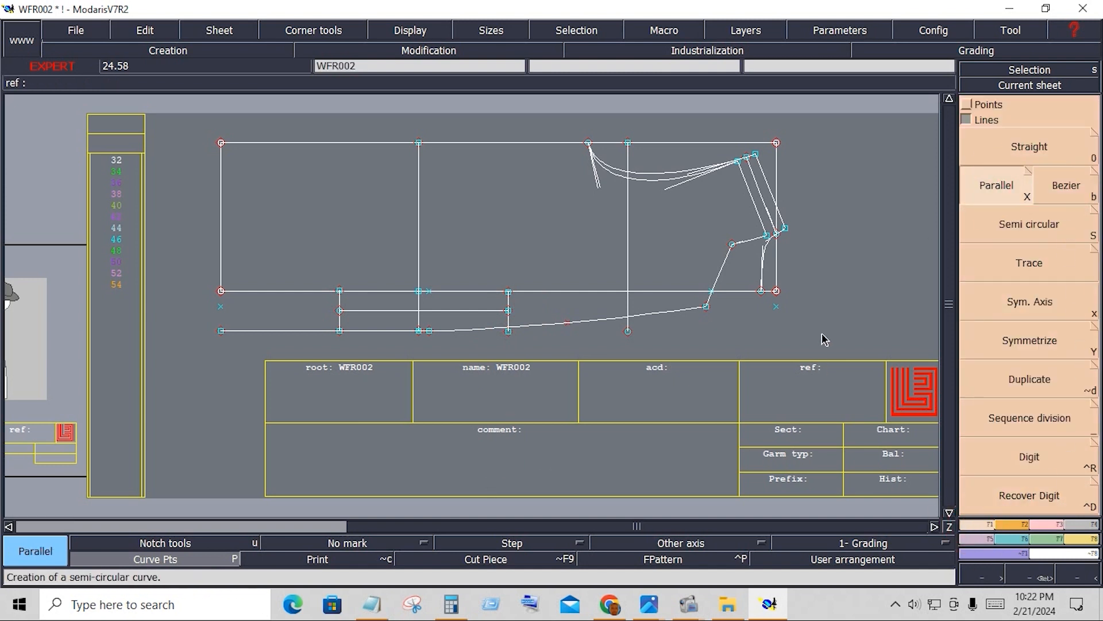
left_click(467, 311)
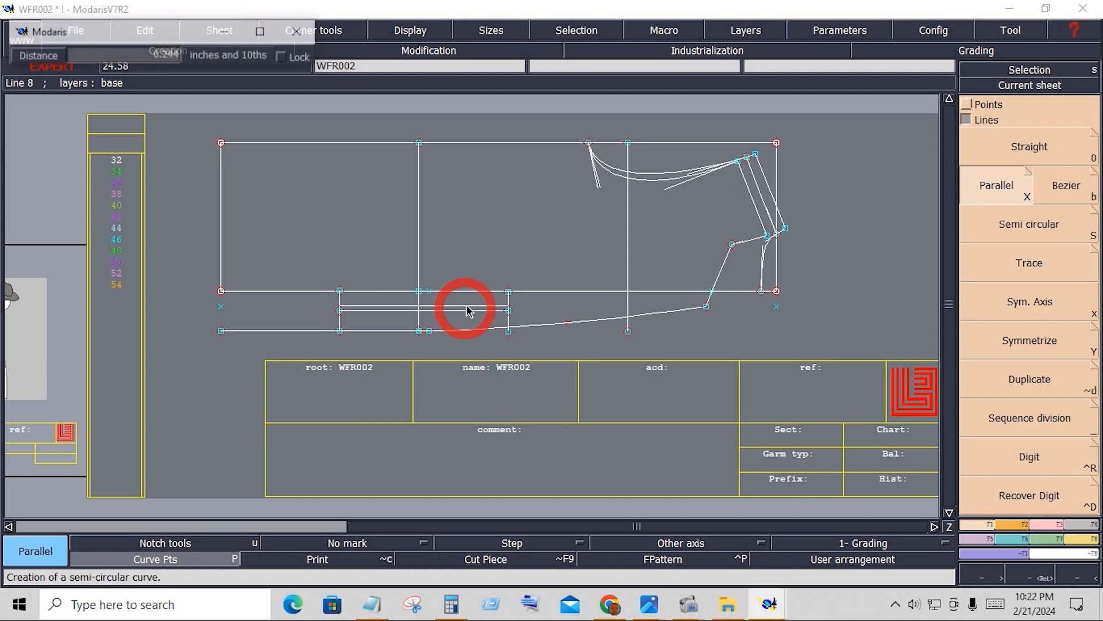
key("Down")
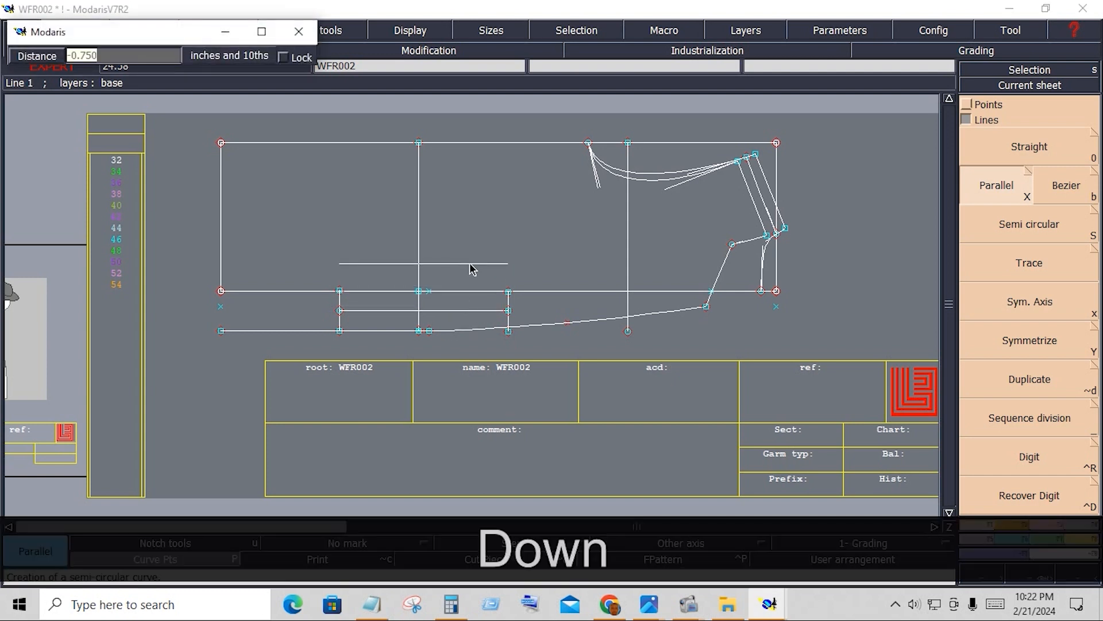
type("1.5")
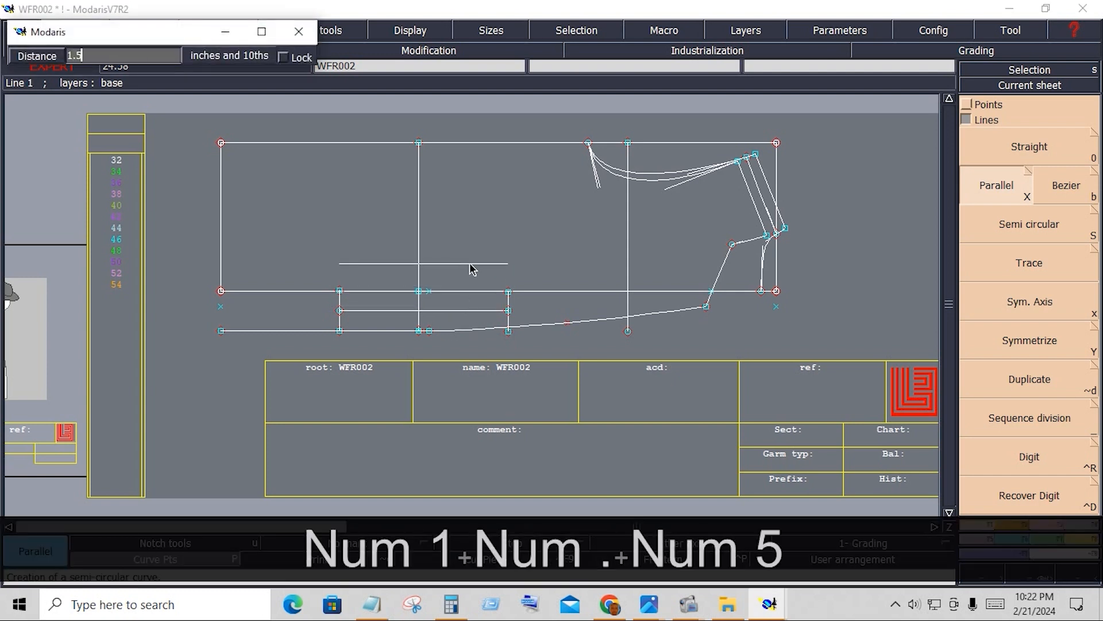
key("Return")
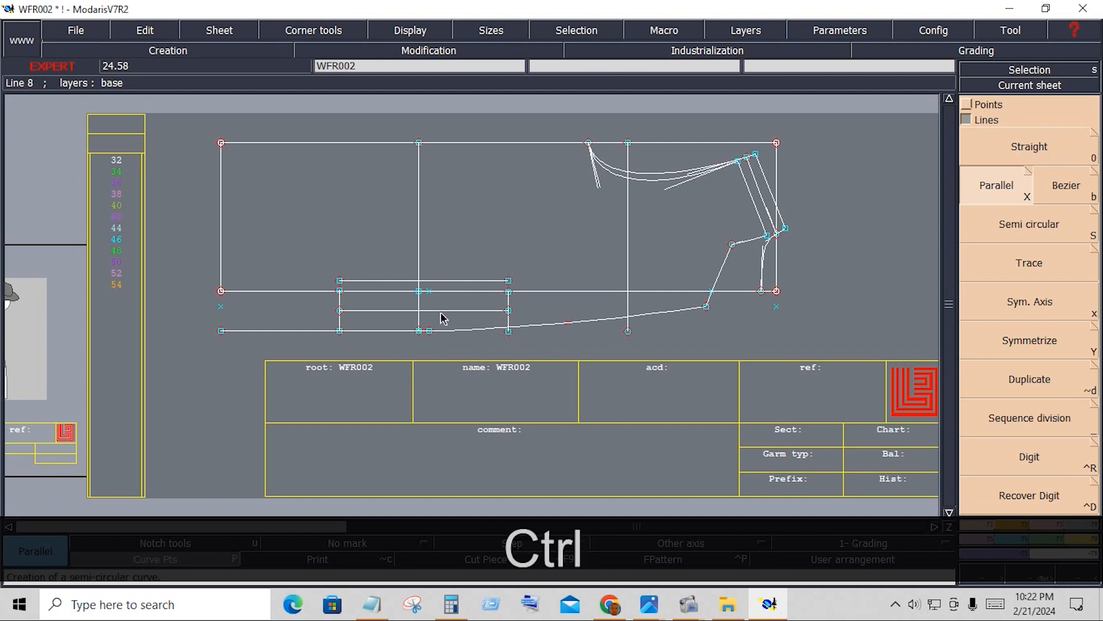
key("ctrl+z")
Step: Measure the distance from the horizontal button line to the extension edge along the middle vertical line, and clear the measurement
left_click(1086, 539)
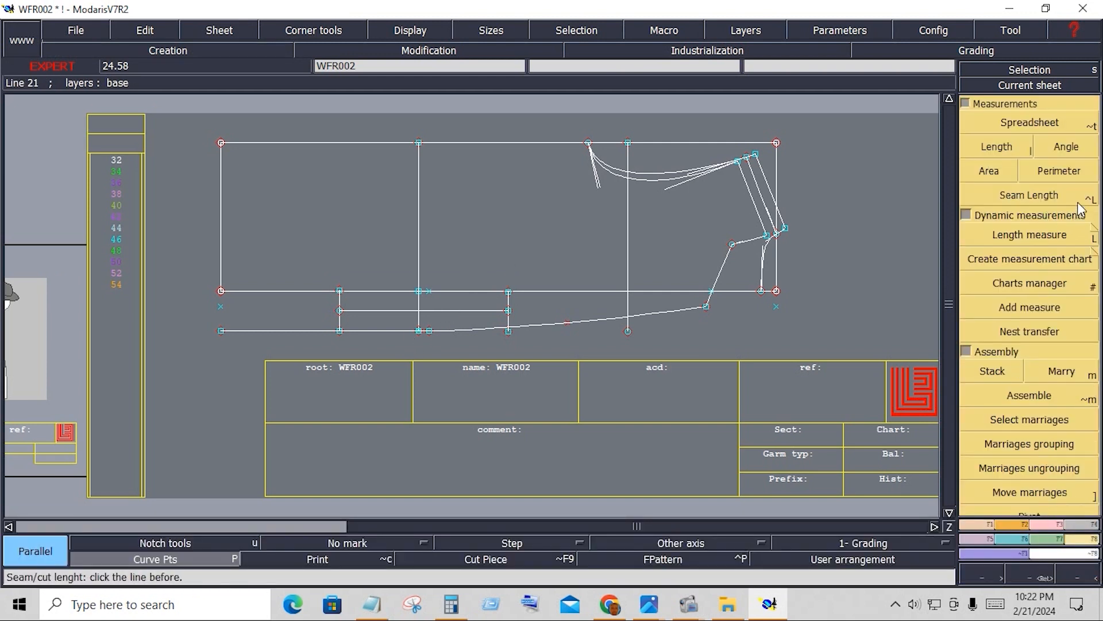
left_click(1081, 217)
left_click(1047, 253)
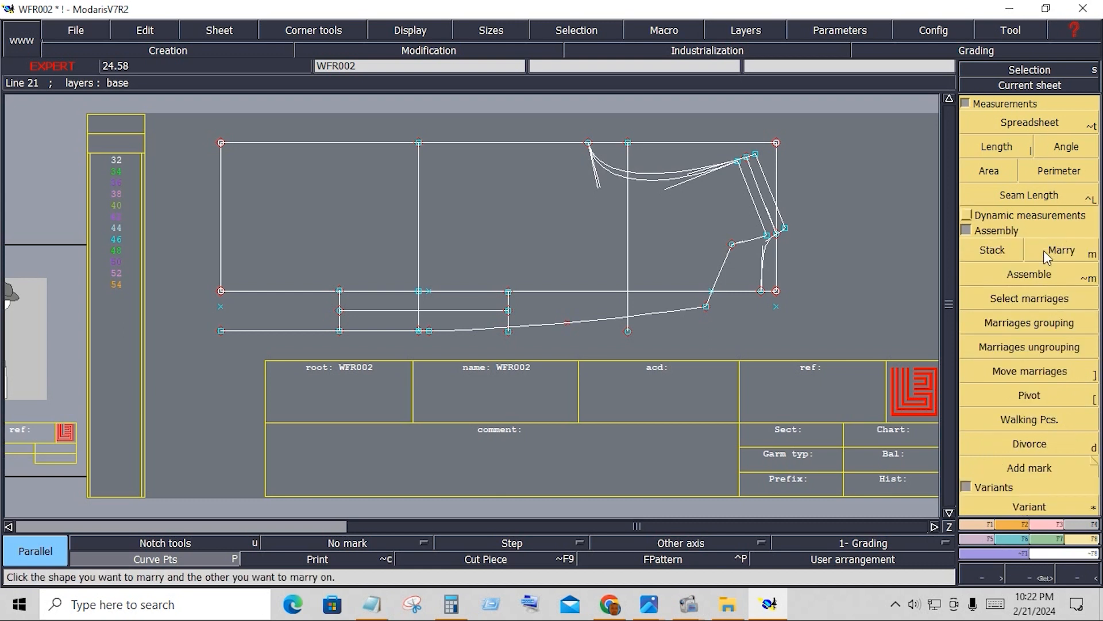
left_click(966, 215)
left_click(1018, 234)
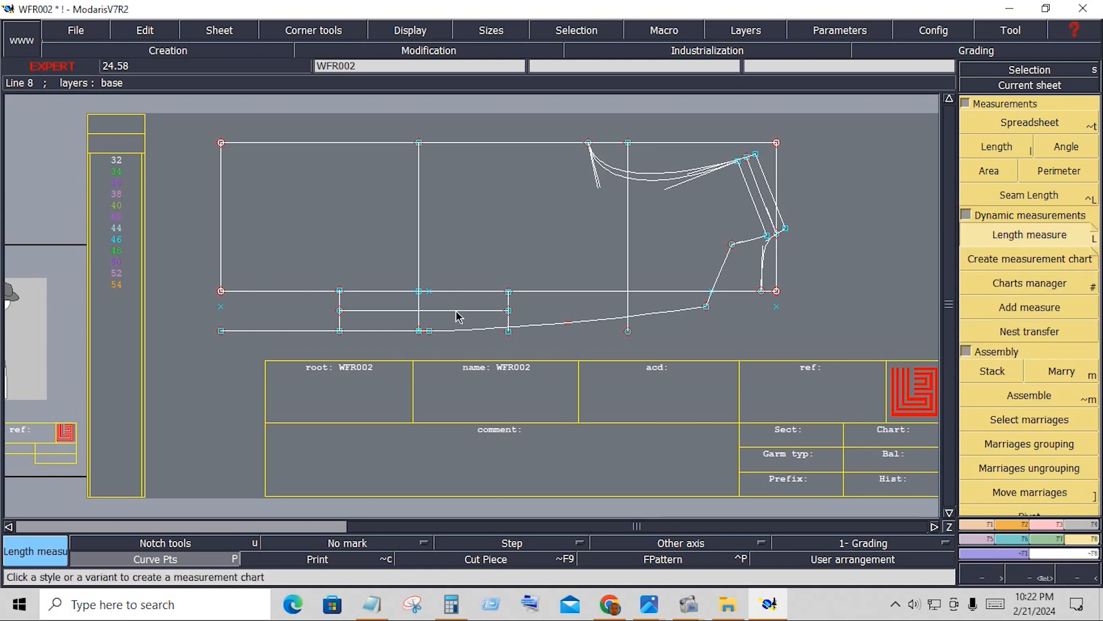
left_click(418, 311)
key("space")
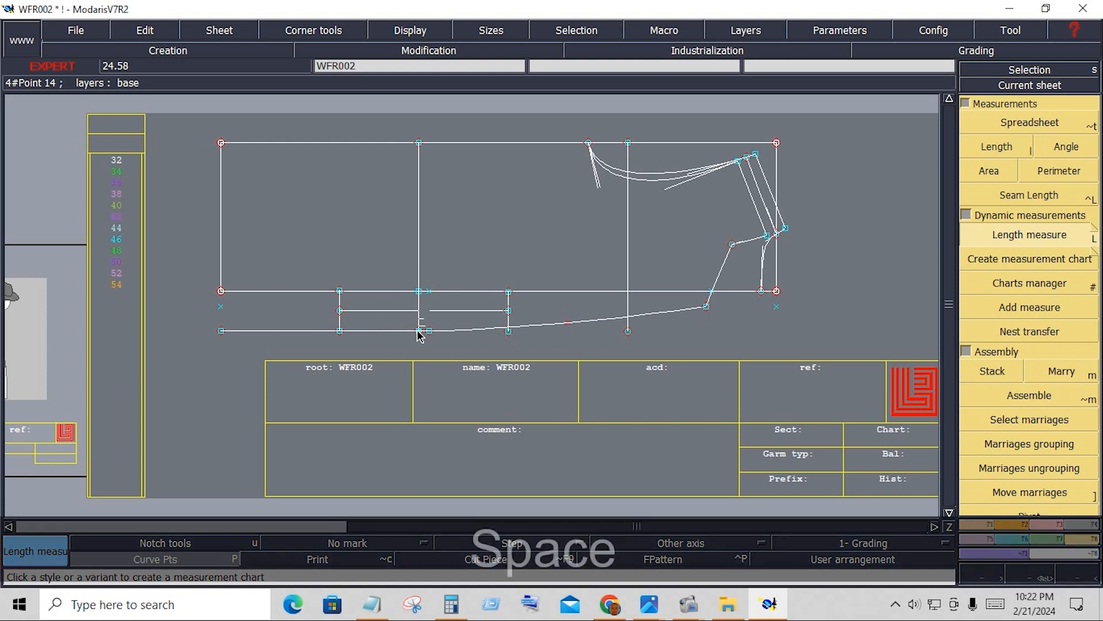
left_click(418, 330)
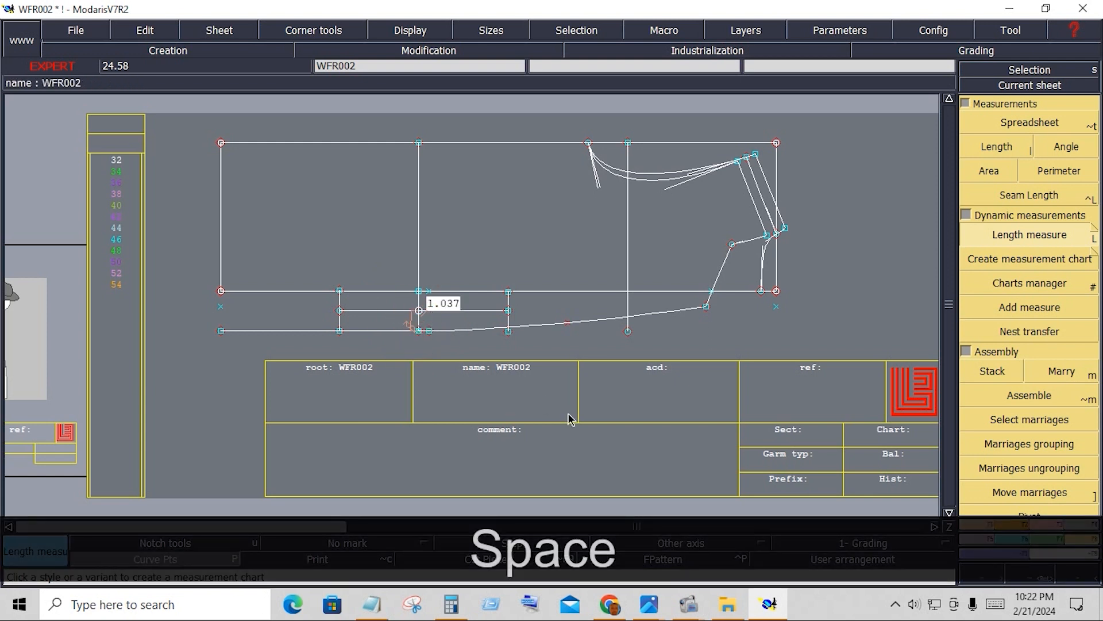
key("ctrl+z")
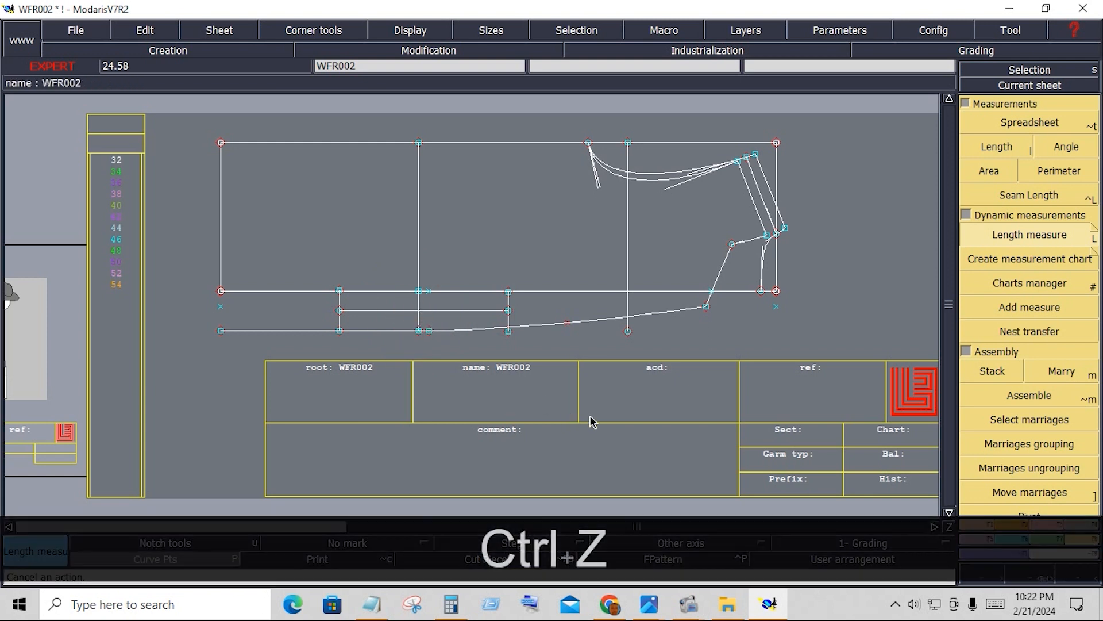
Step: Create a parallel of the horizontal button line 2 inches away, on the body side of the centre front line
left_click(974, 523)
left_click(997, 185)
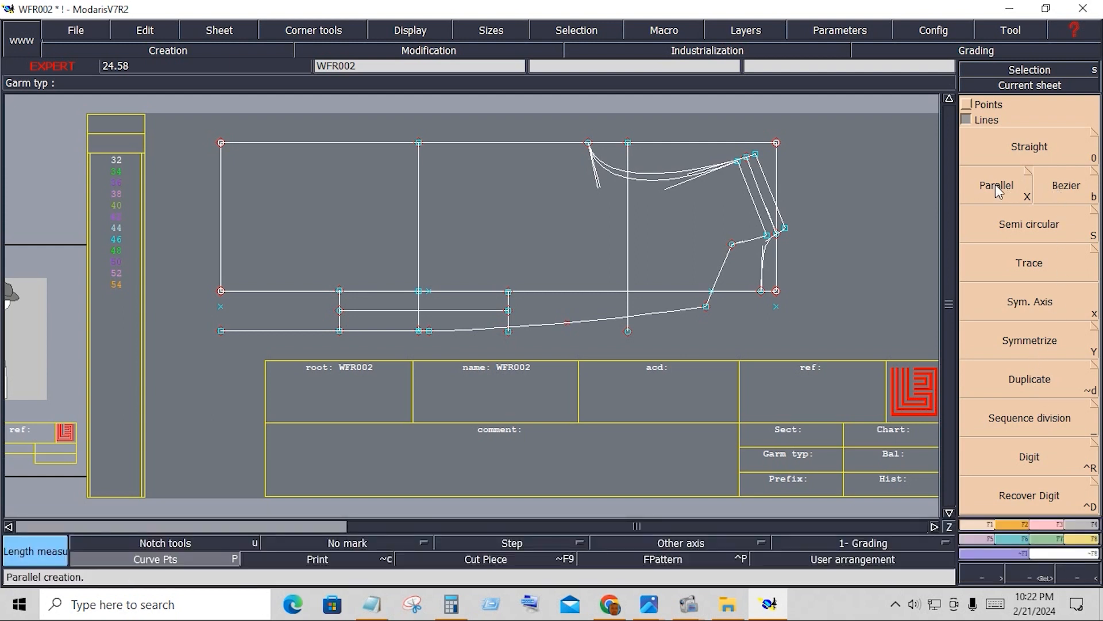
left_click(392, 310)
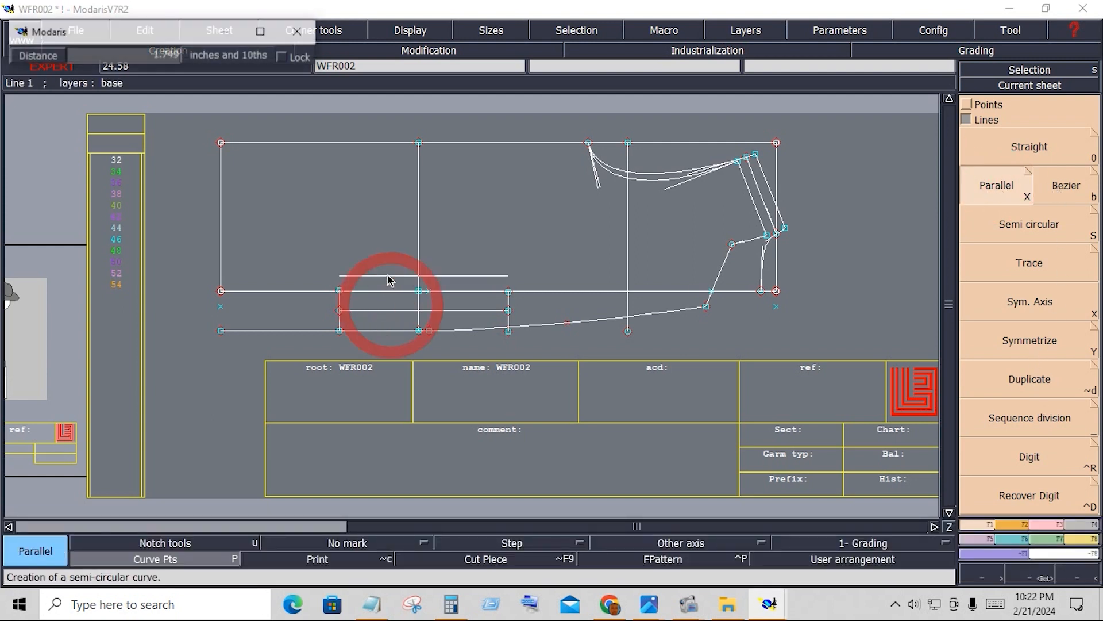
key("Down")
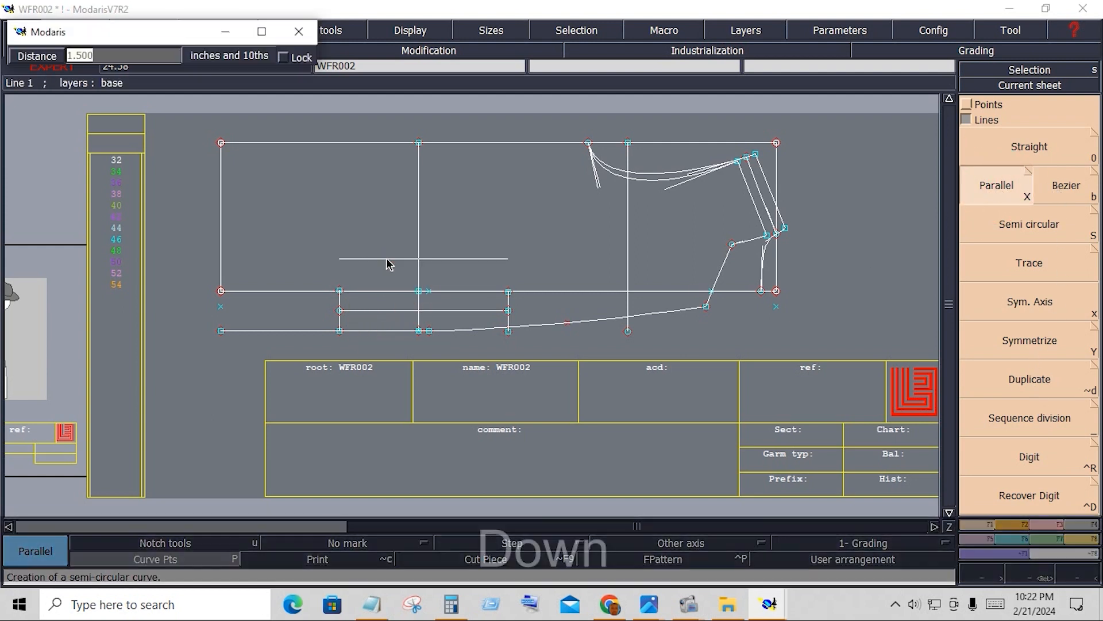
type("2")
key("Return")
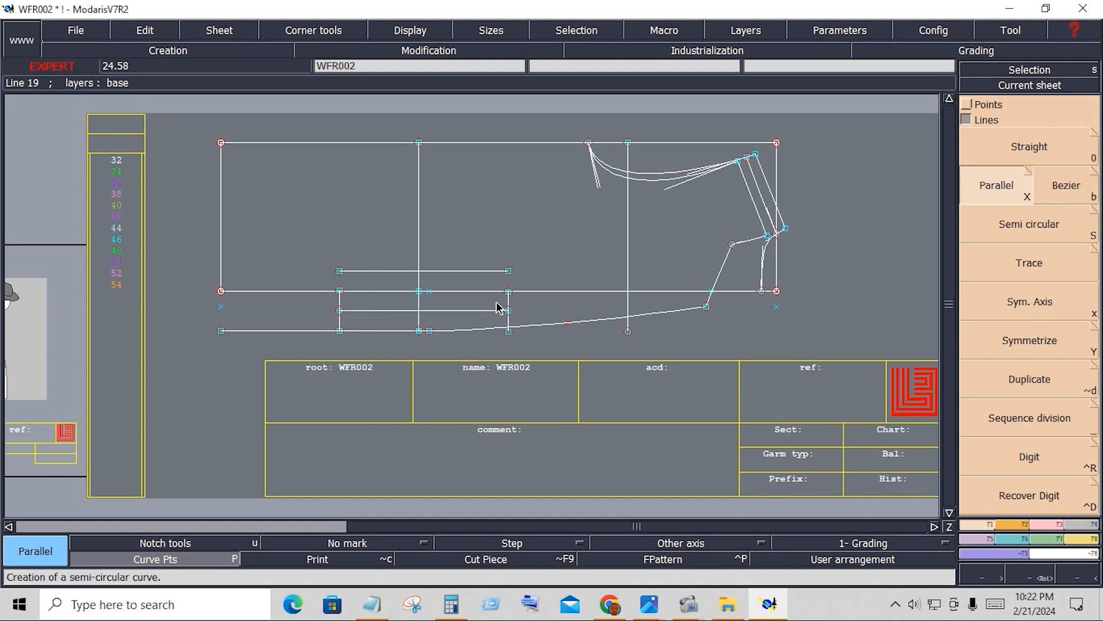
left_click(517, 318)
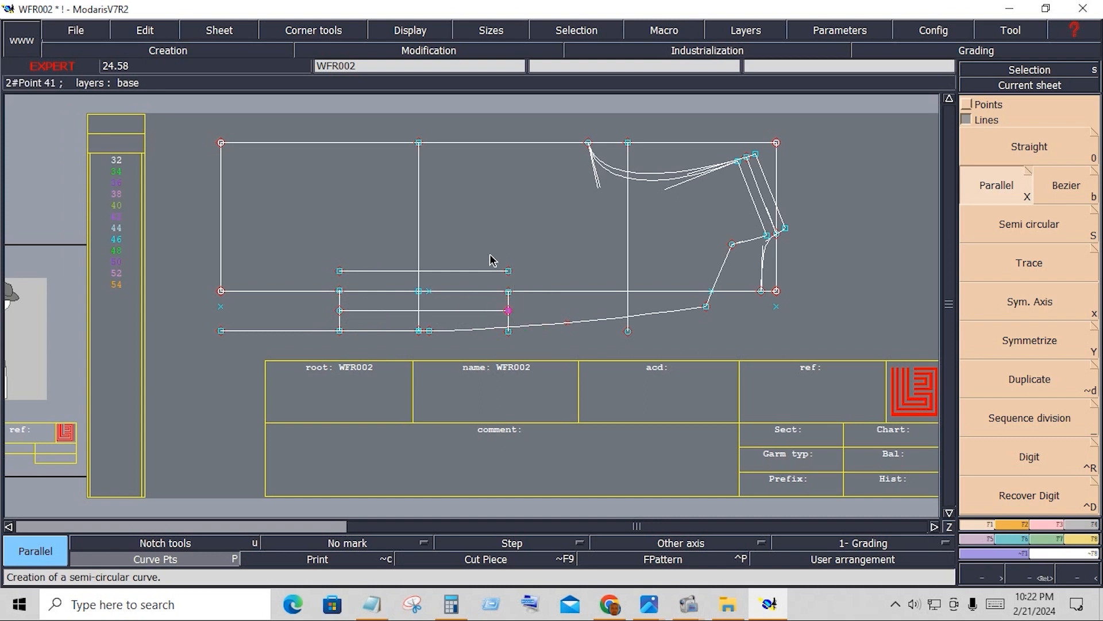
left_click(514, 279)
left_click(356, 280)
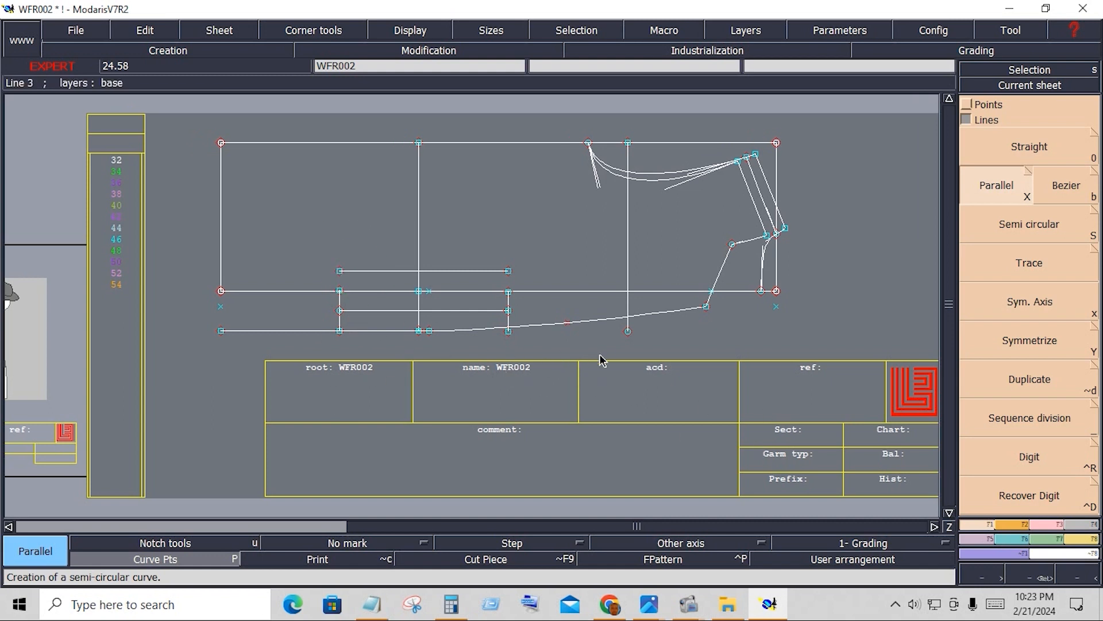
Step: Adjust the hem-side vertical button line to span both horizontal button lines, and delete the long middle vertical line
key("F3")
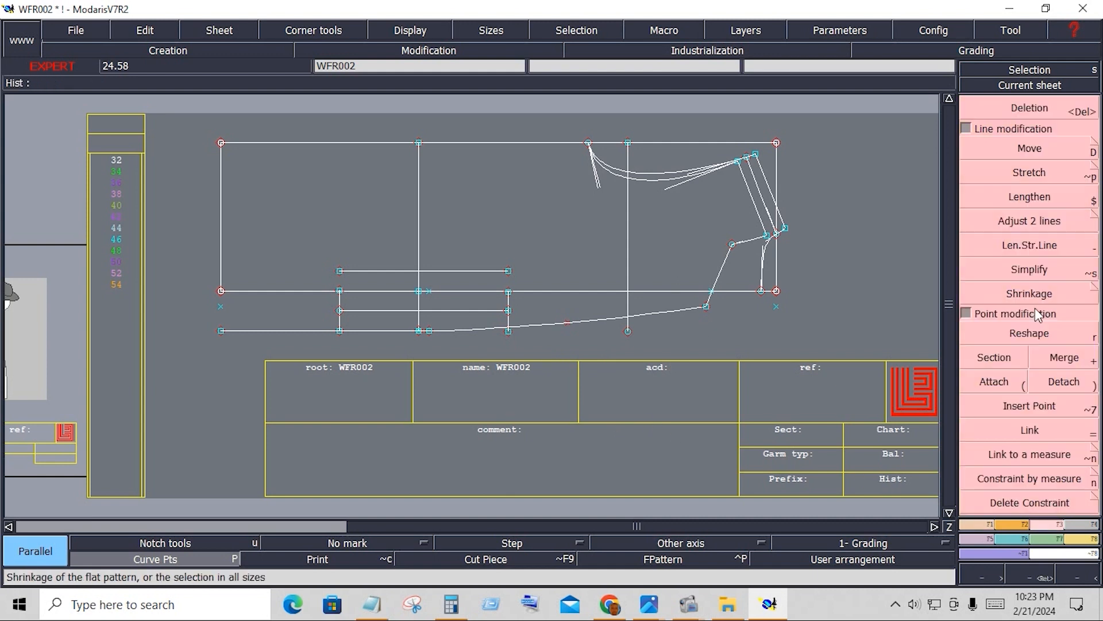
left_click(1020, 222)
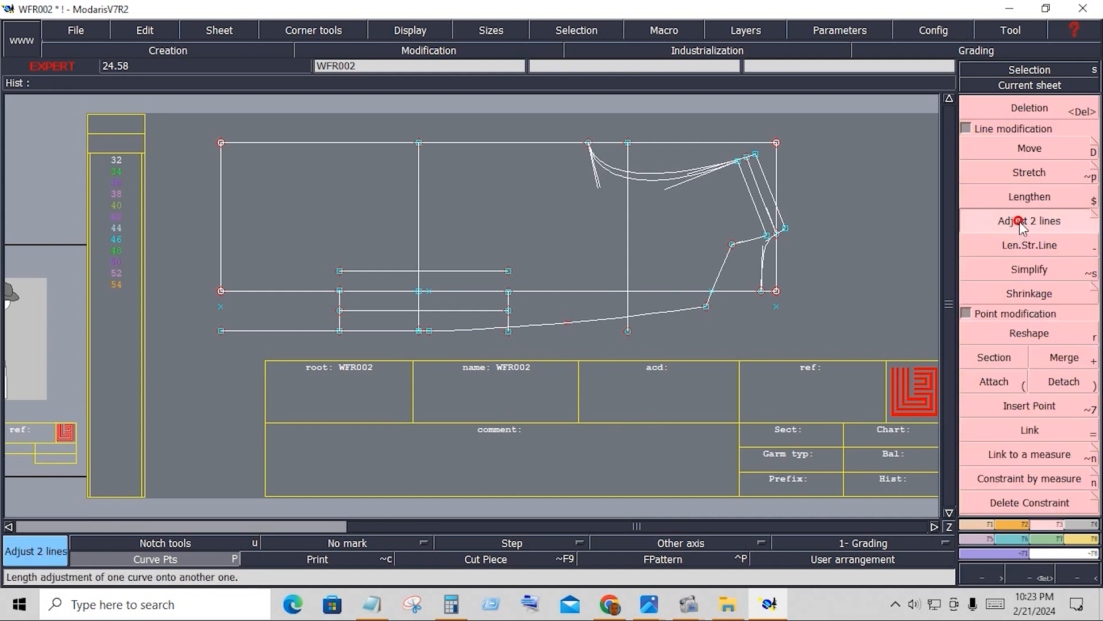
left_click(340, 303)
left_click(364, 272)
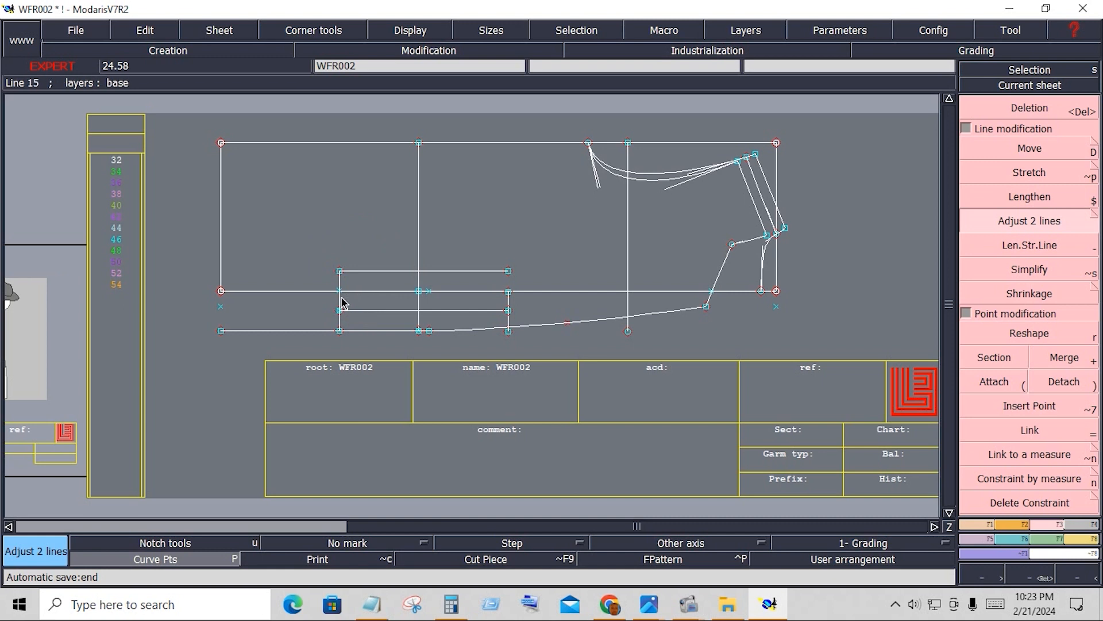
key("Delete")
left_click(418, 216)
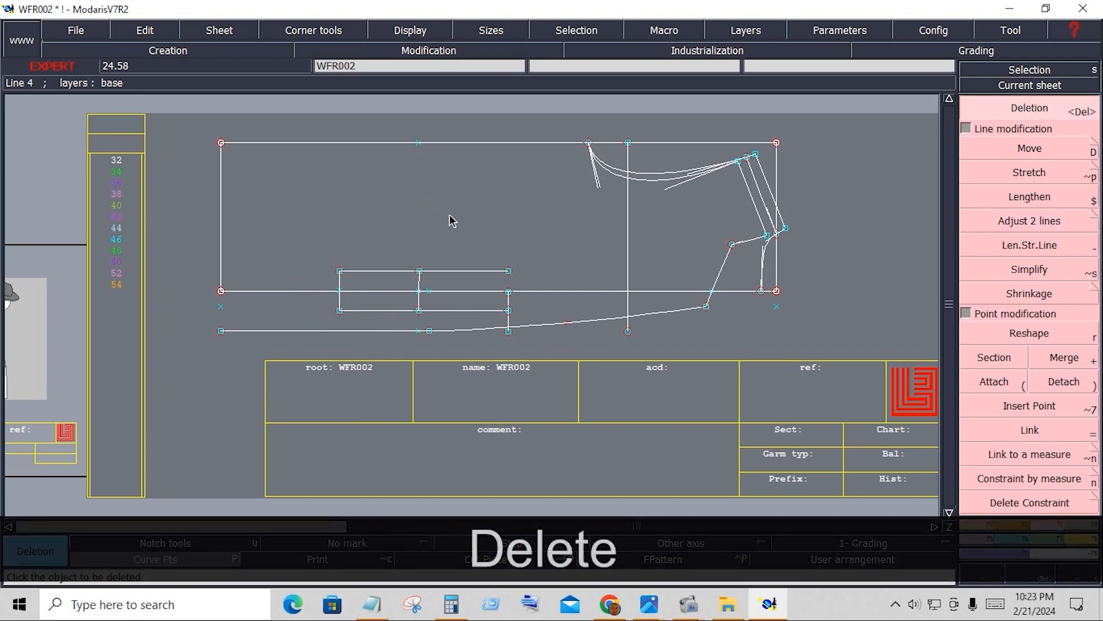
Step: Select the lower four button positions and compare their placement with the buttons in the reference jacket photo 2.jpg
left_click_drag(307, 227, 419, 301)
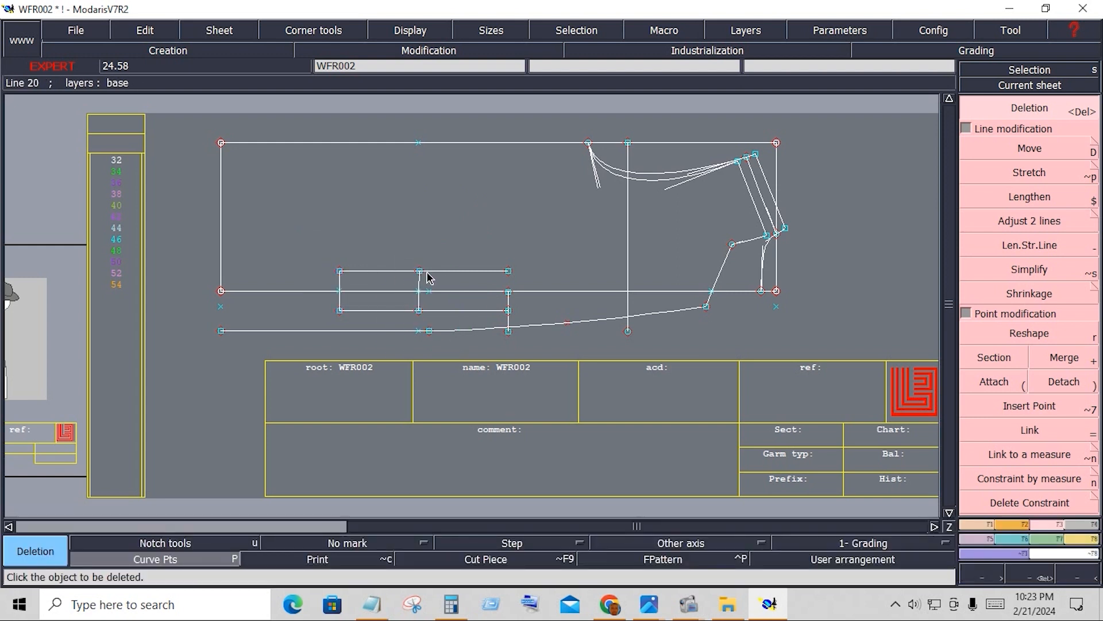
left_click_drag(320, 246, 423, 299)
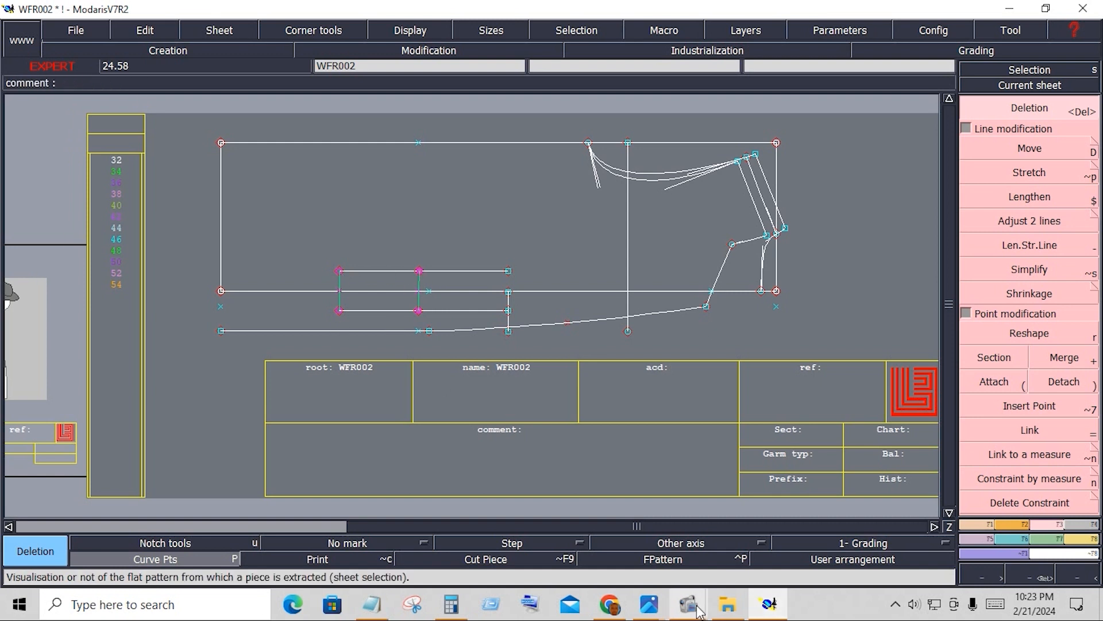
mouse_move(652, 604)
left_click(609, 508)
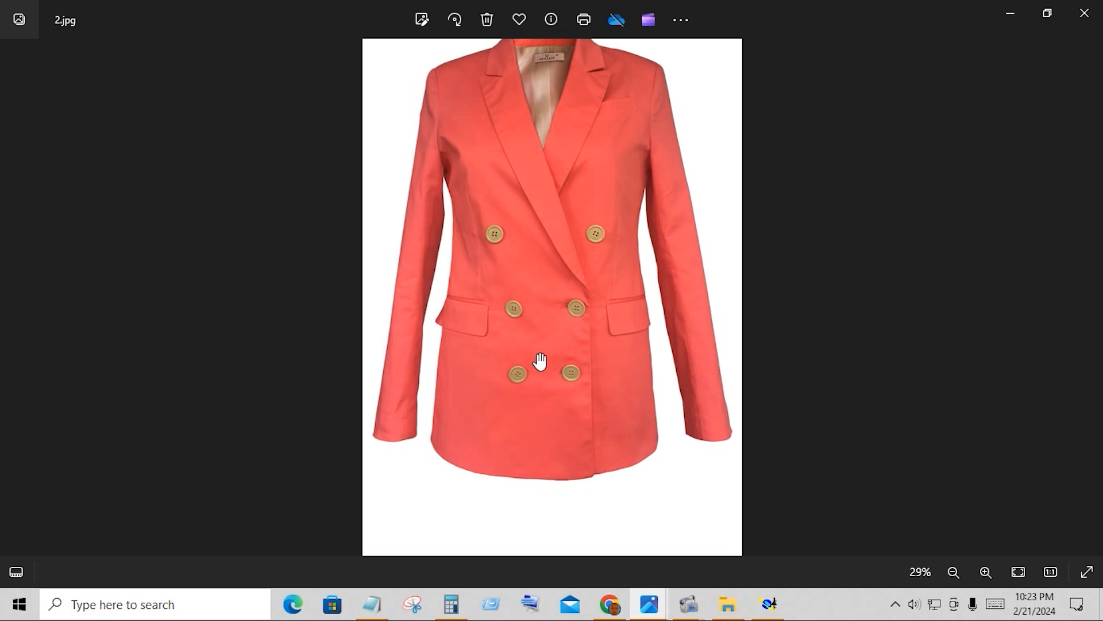
key("alt+Tab")
left_click(440, 368)
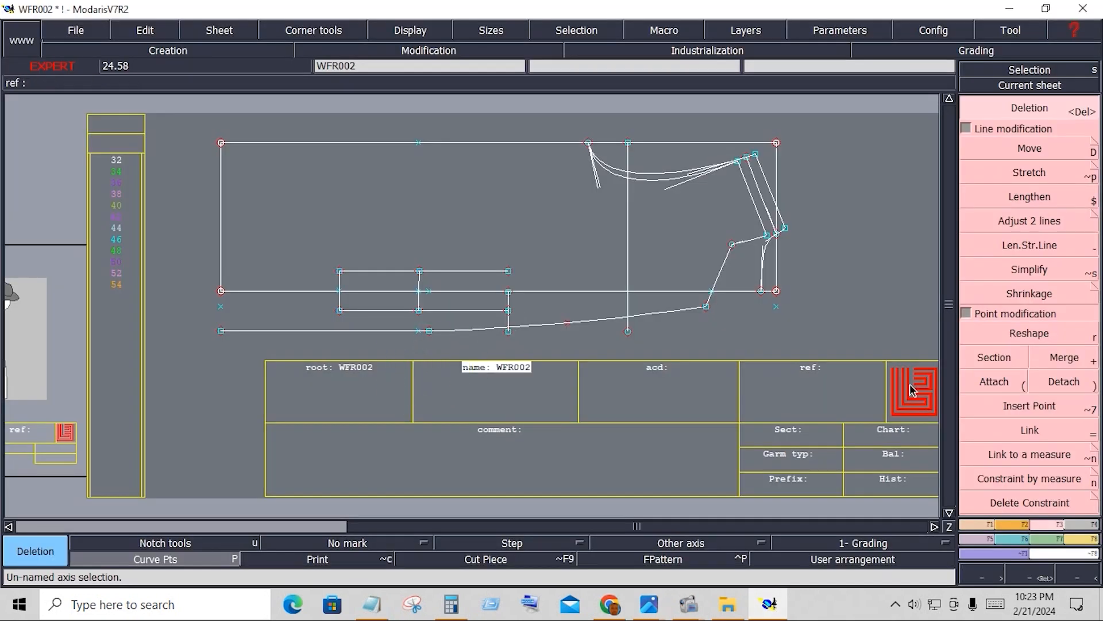
Step: Place a developed point 0.5 inch from the midpoint of the chest-side vertical button line, toward the extension edge
left_click(988, 525)
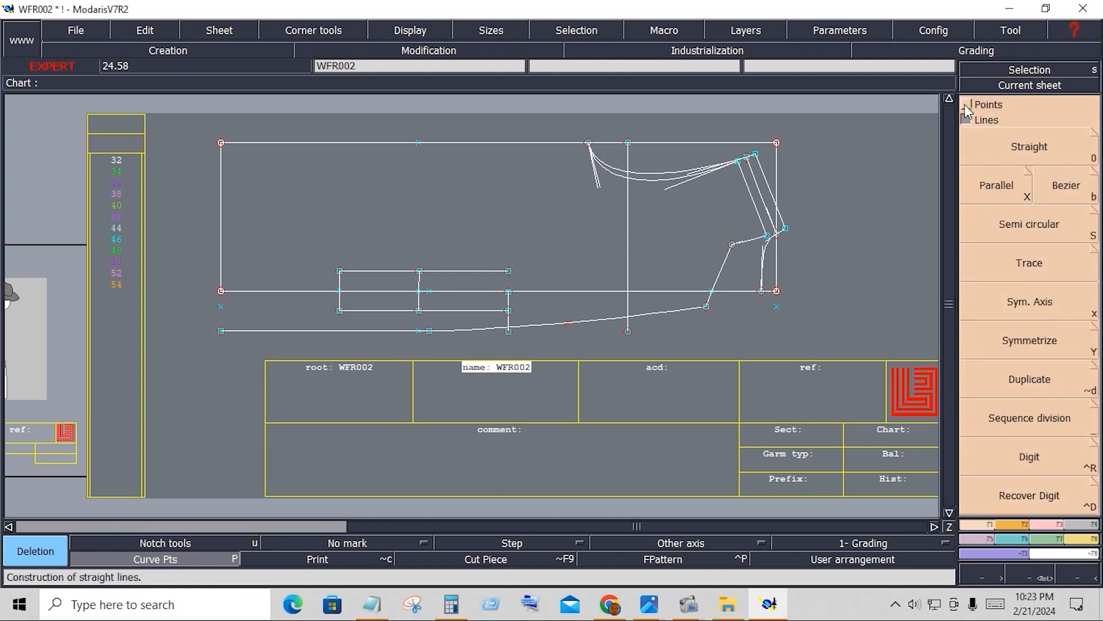
left_click(968, 105)
left_click(1026, 148)
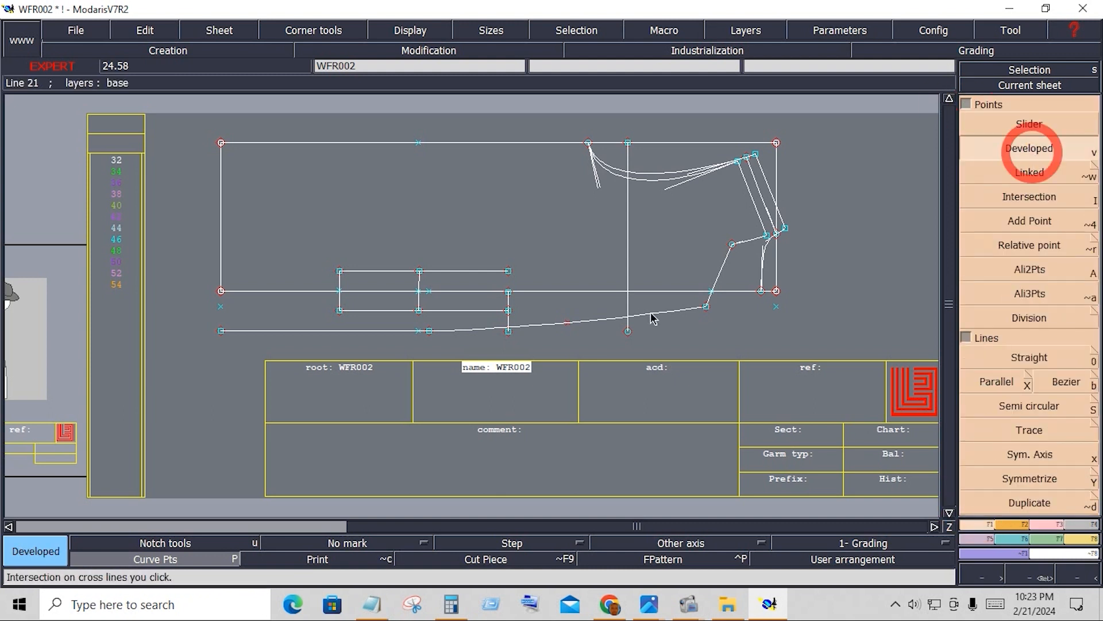
left_click(508, 313)
key("space")
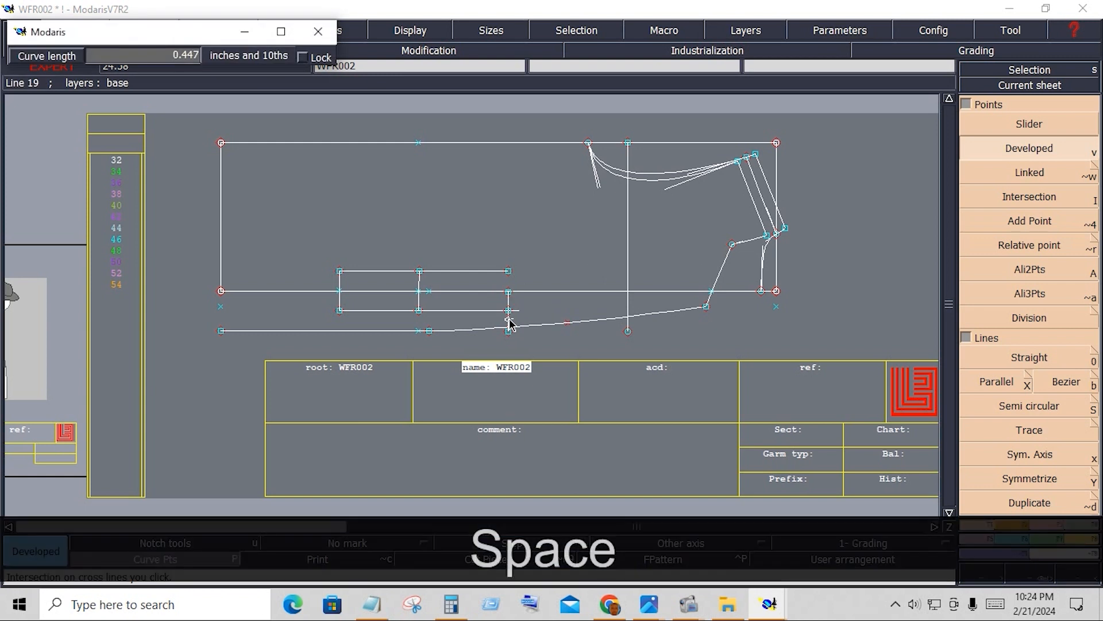
key("Down")
type(".5")
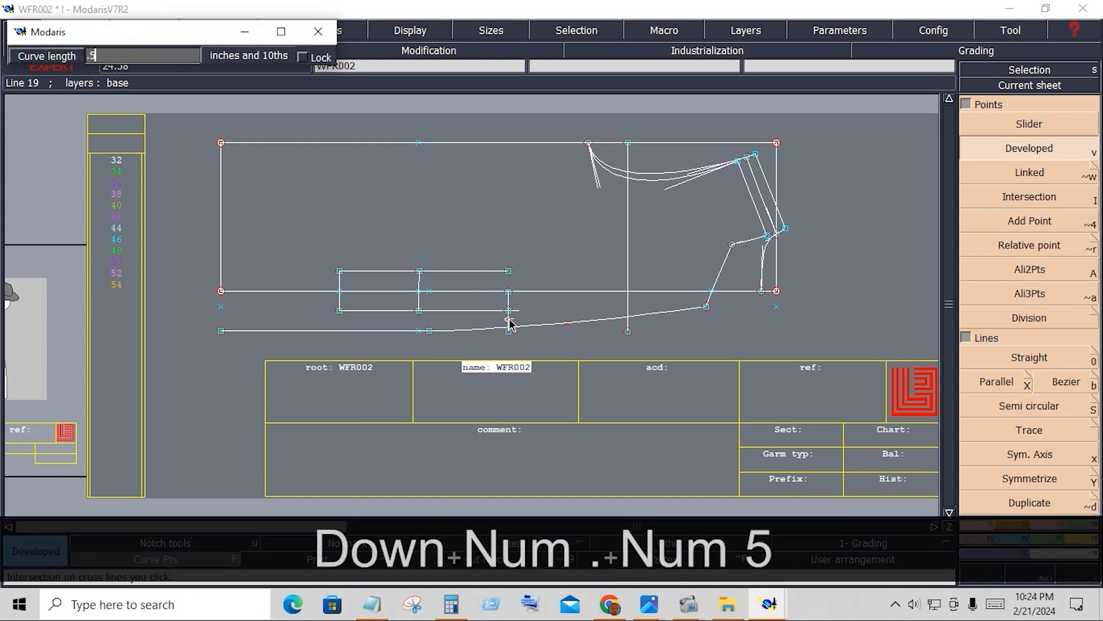
key("Return")
Step: Reselect the lower four button positions and check them again against the reference jacket photo
left_click(564, 309)
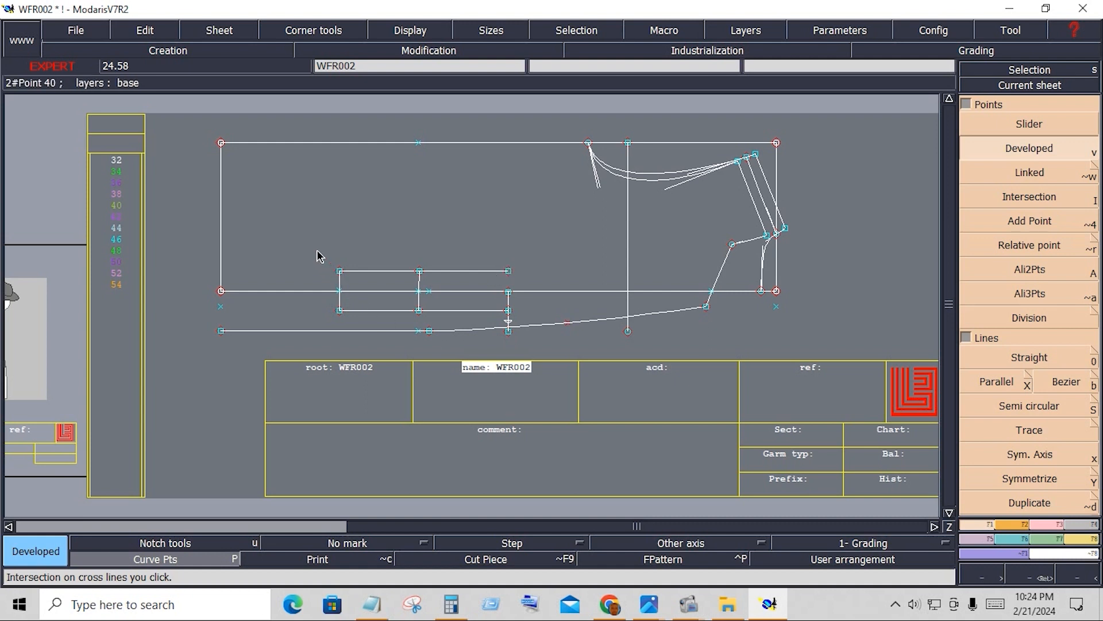
left_click_drag(317, 250, 430, 323)
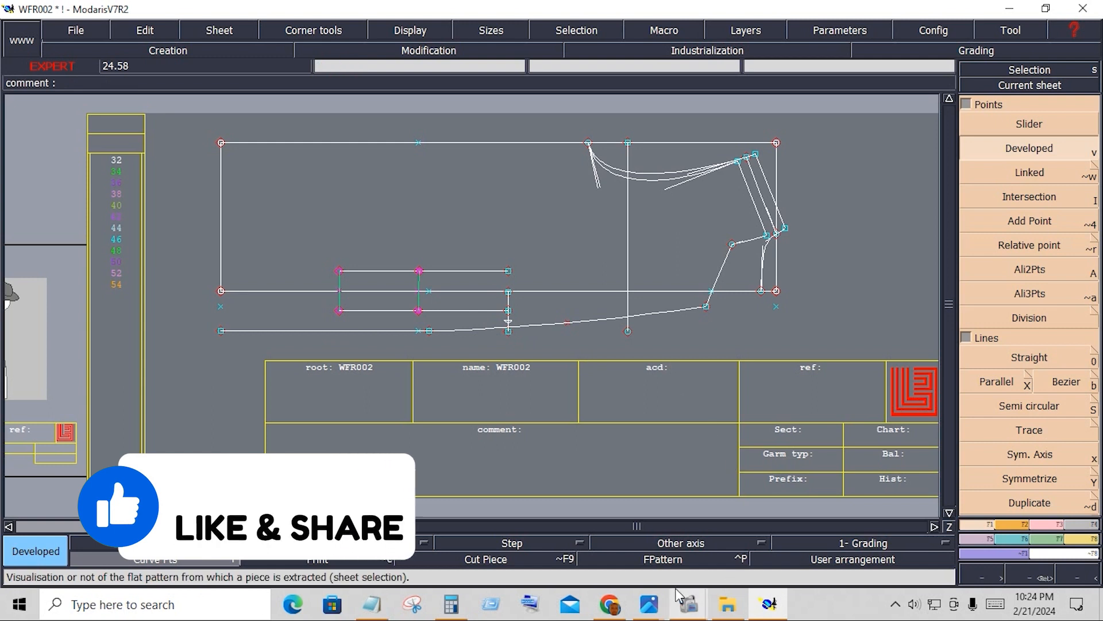
left_click(650, 605)
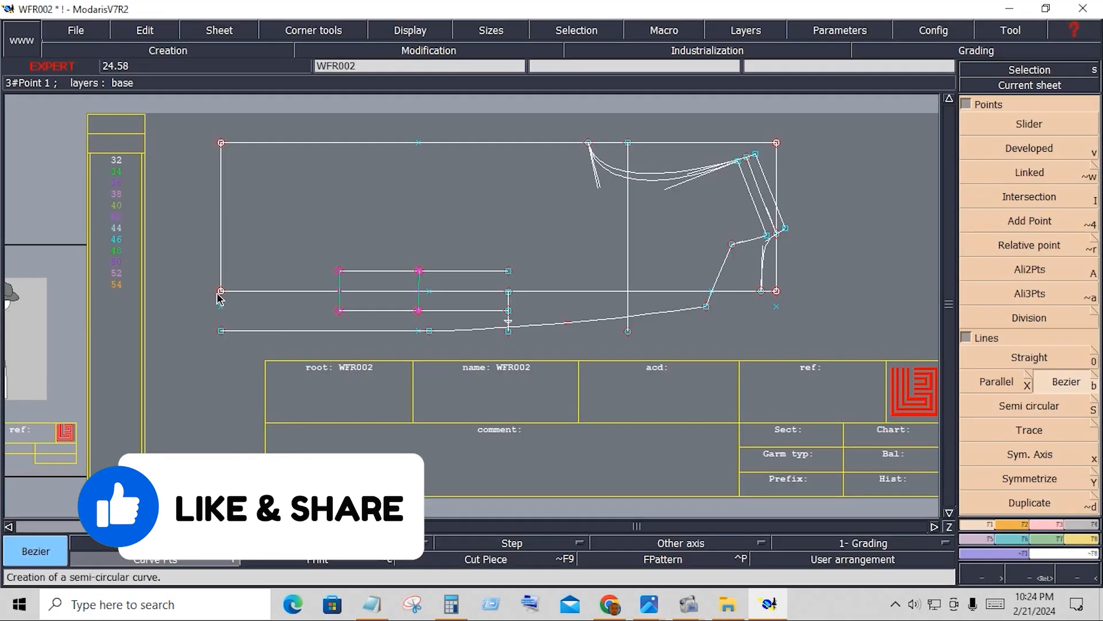
Step: Draw a straight Bezier line closing the hem from the centre front corner to the extension edge, and save the model
left_click(221, 290)
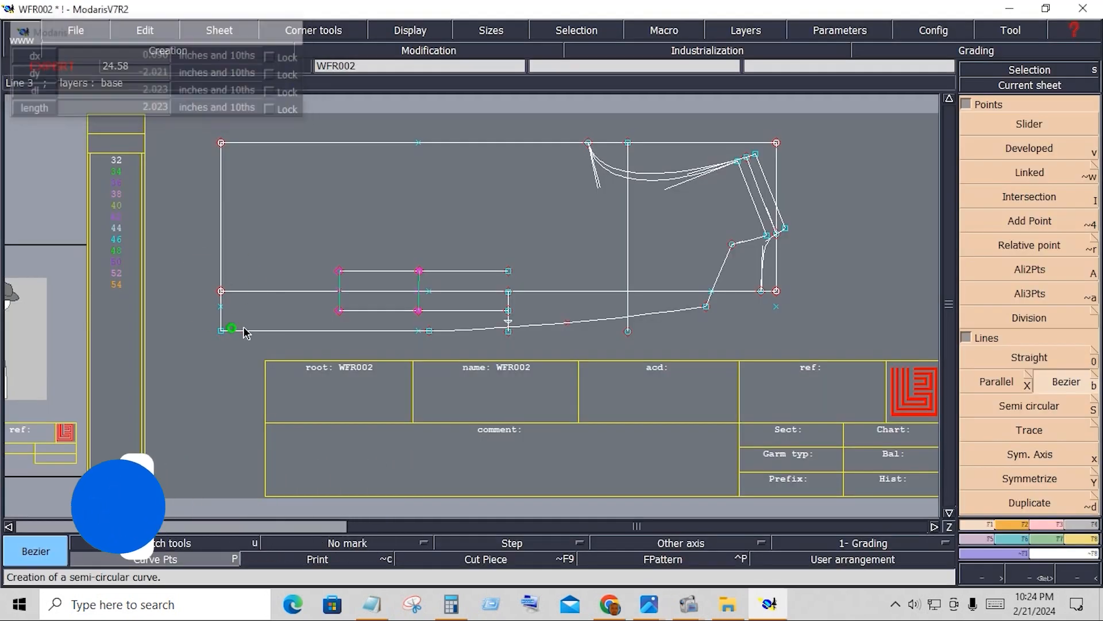
left_click(545, 233)
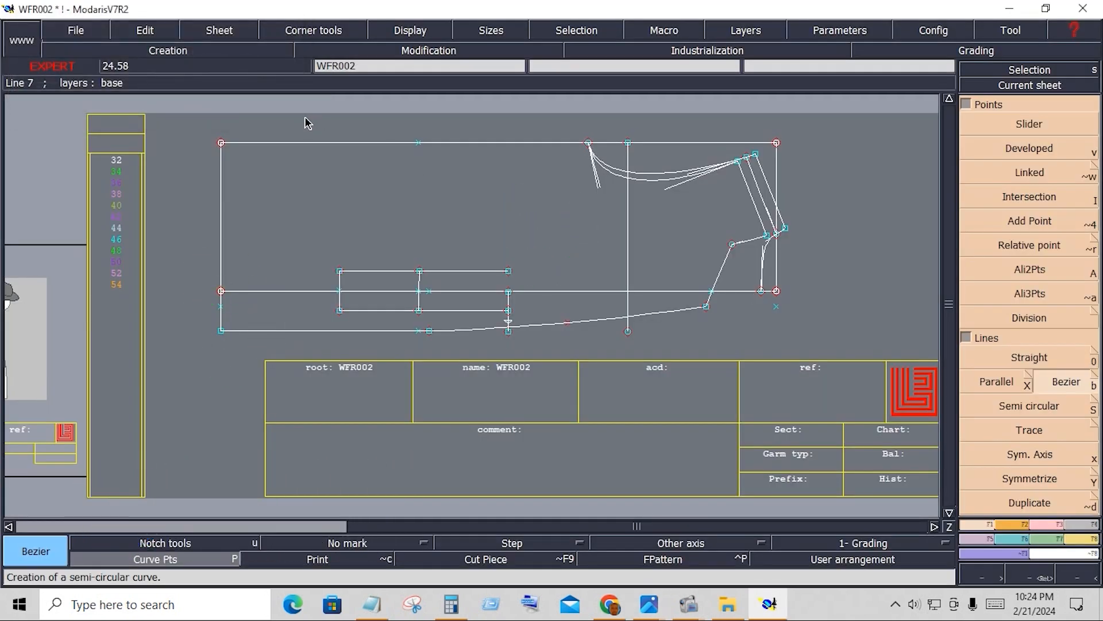
left_click(86, 30)
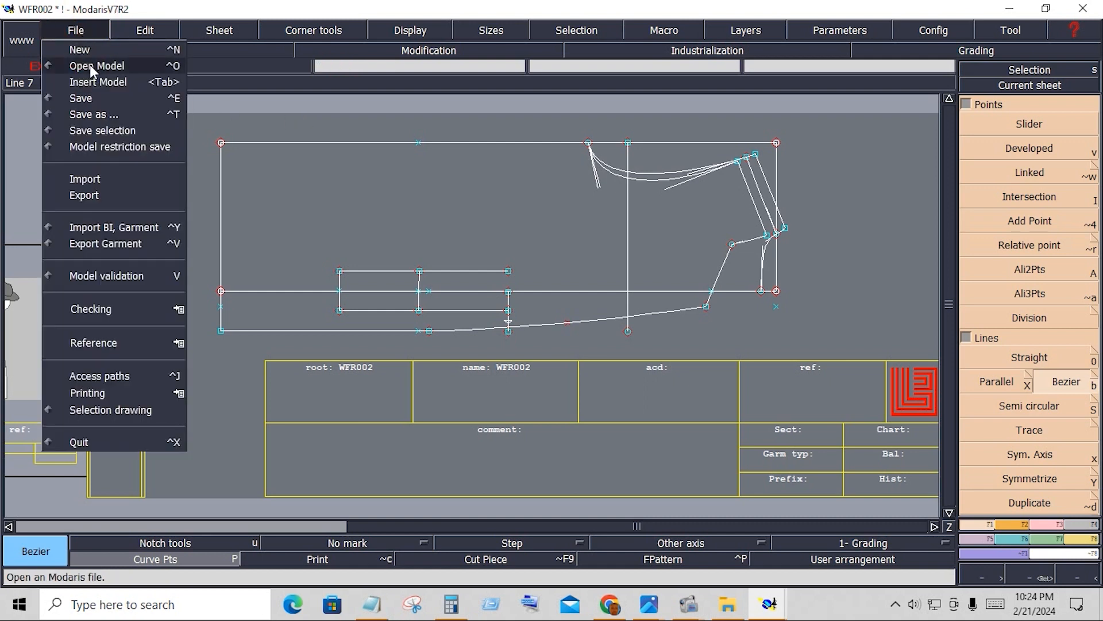
left_click(81, 99)
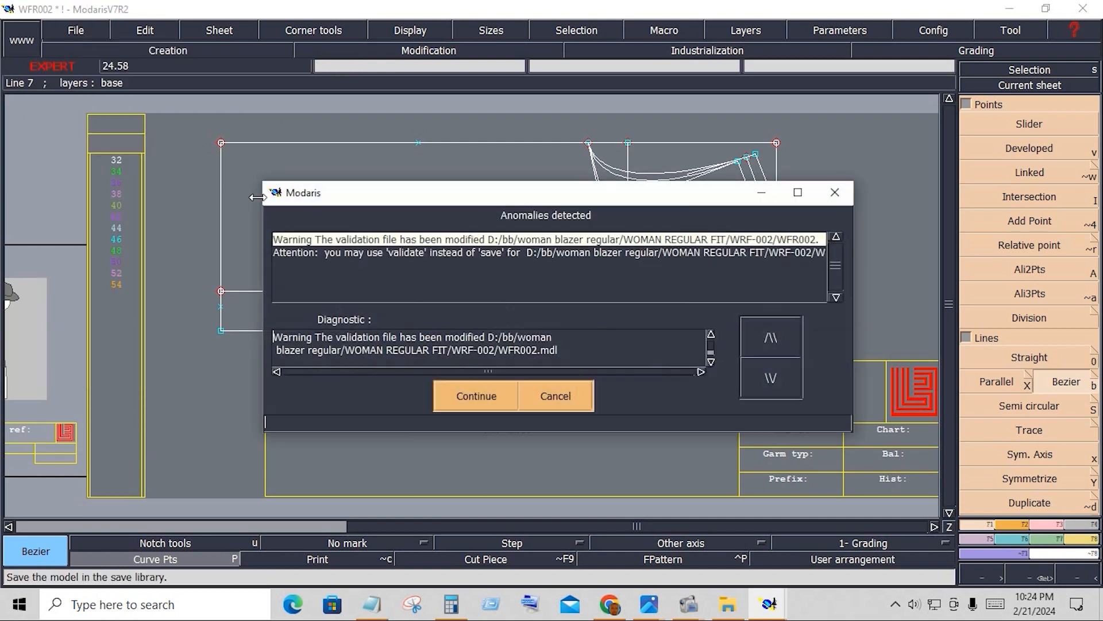
left_click(485, 411)
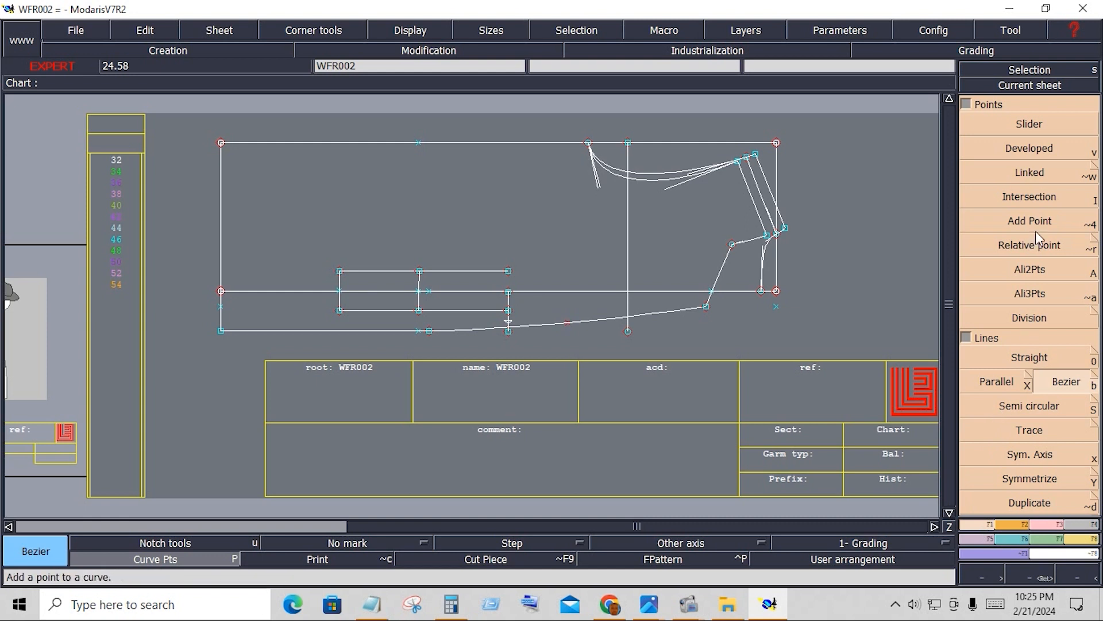
Step: Place a developed point 1 inch from the inner neckline corner along the slanted gorge line, and insert it into that line
left_click(1022, 149)
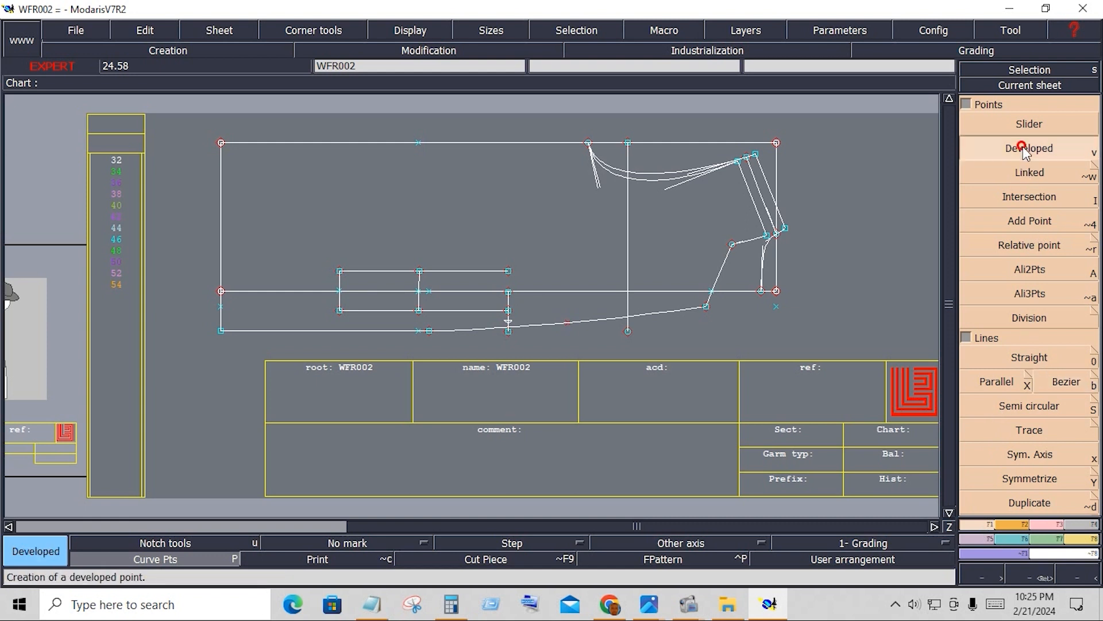
left_click(732, 245)
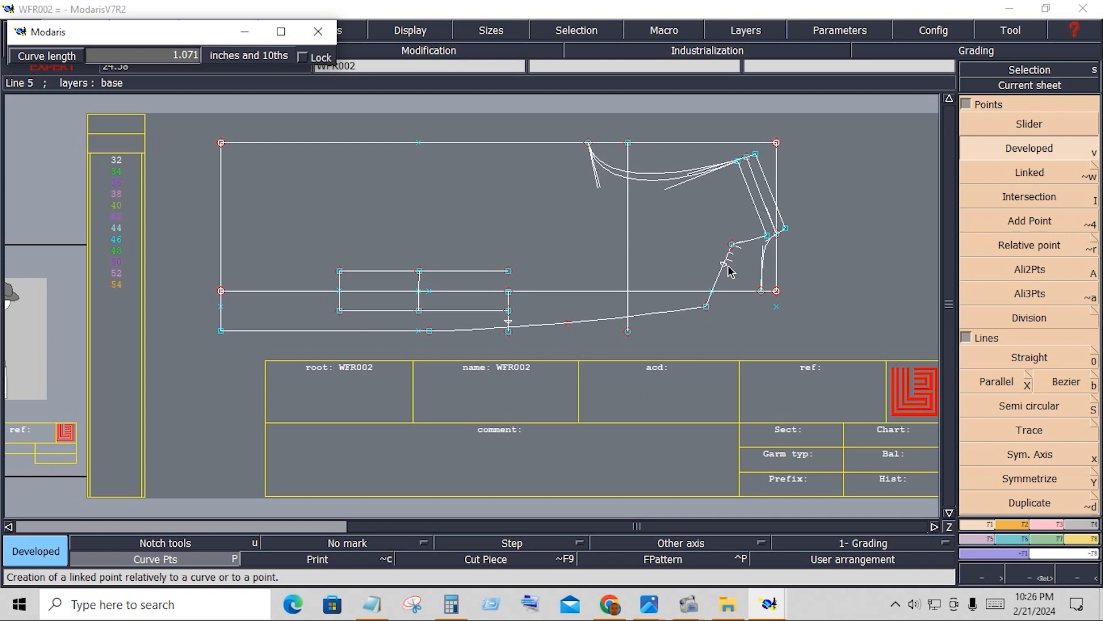
key("Down")
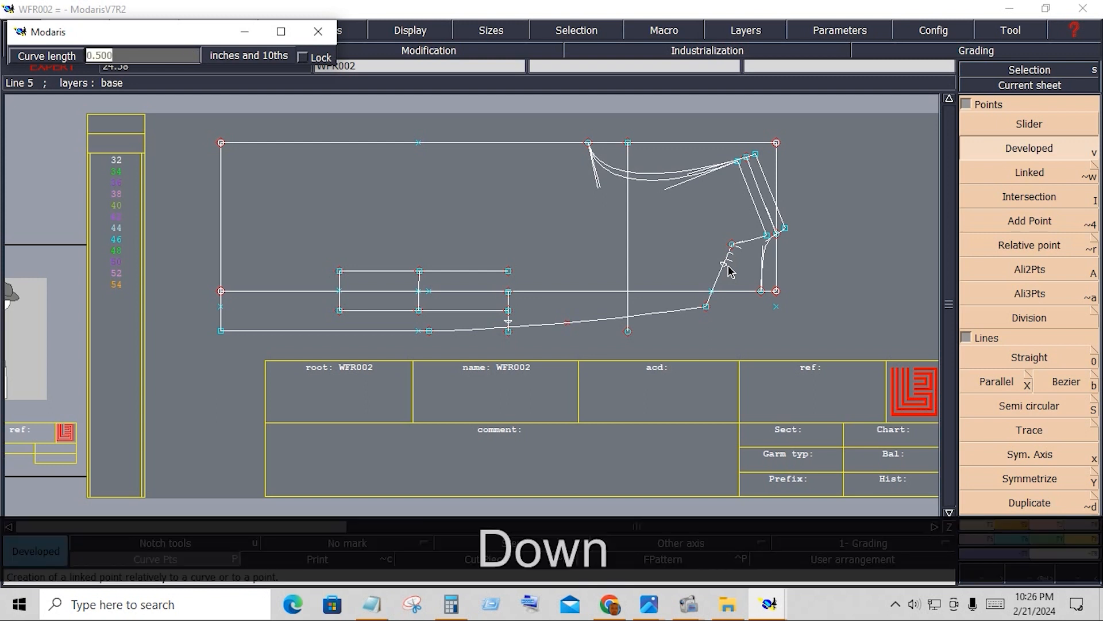
type("1")
key("Return")
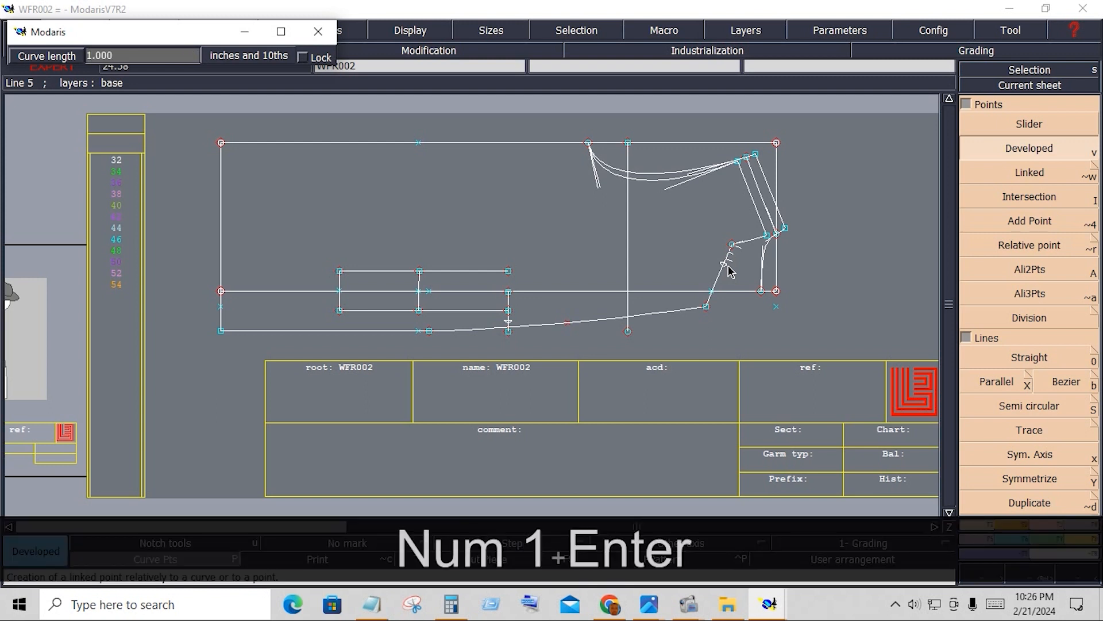
left_click(826, 280)
left_click(1044, 525)
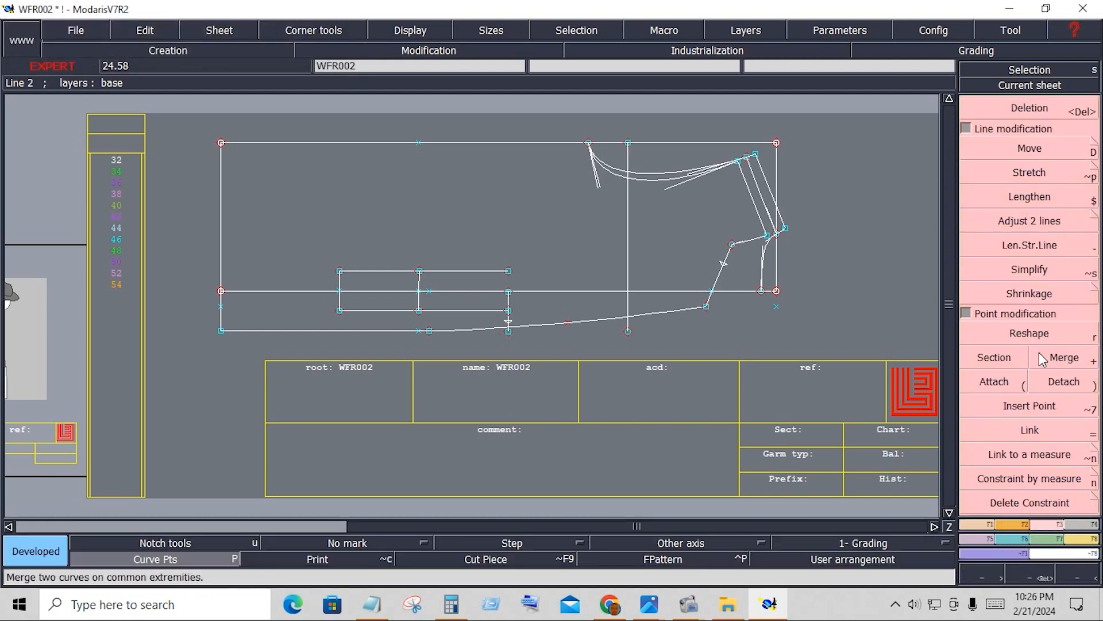
left_click(1029, 405)
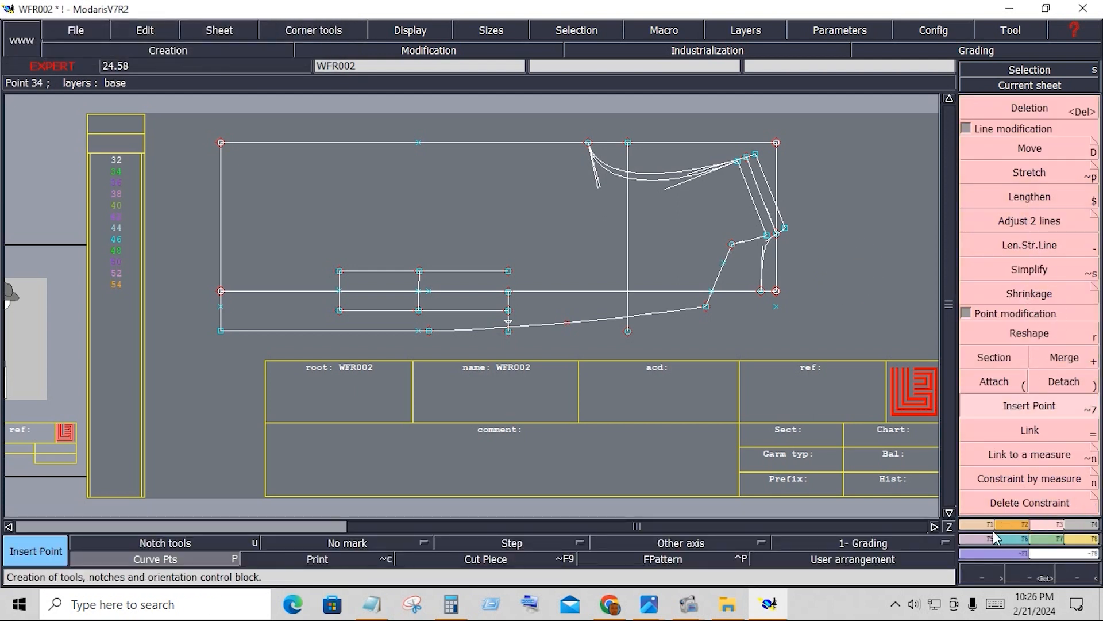
Step: Draw a straight Bezier roll line from the inserted gorge point to the start of the lapel curve on the extension edge
left_click(988, 524)
left_click(1061, 372)
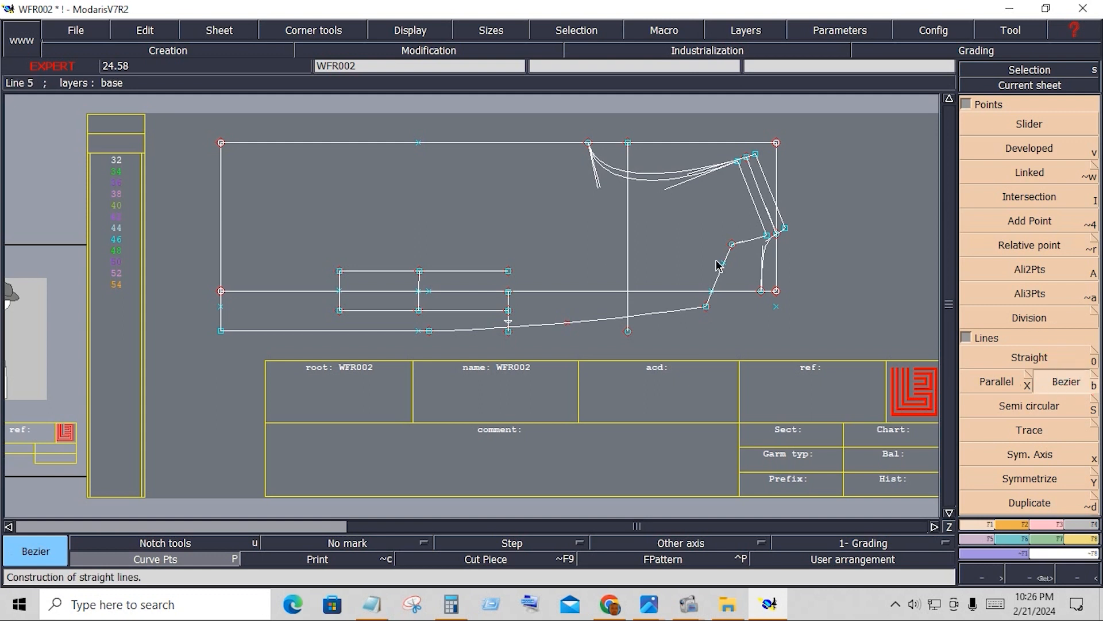
left_click(724, 262)
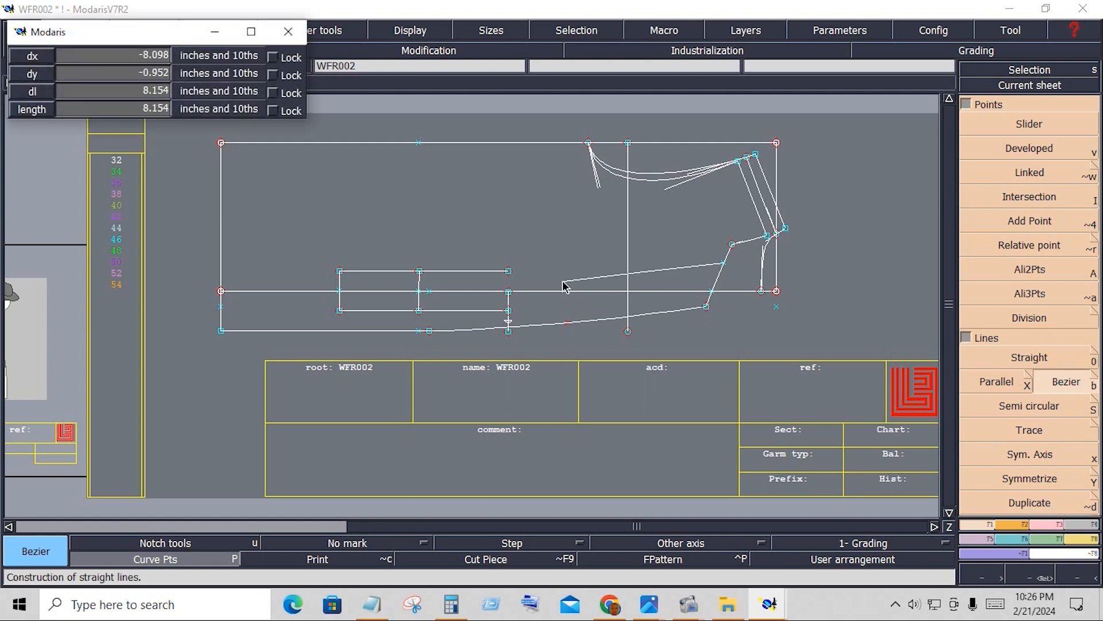
left_click(429, 331)
Step: Create a symmetry axis along the roll line and mirror the lapel edge curve and outer gorge line across it
left_click(1029, 460)
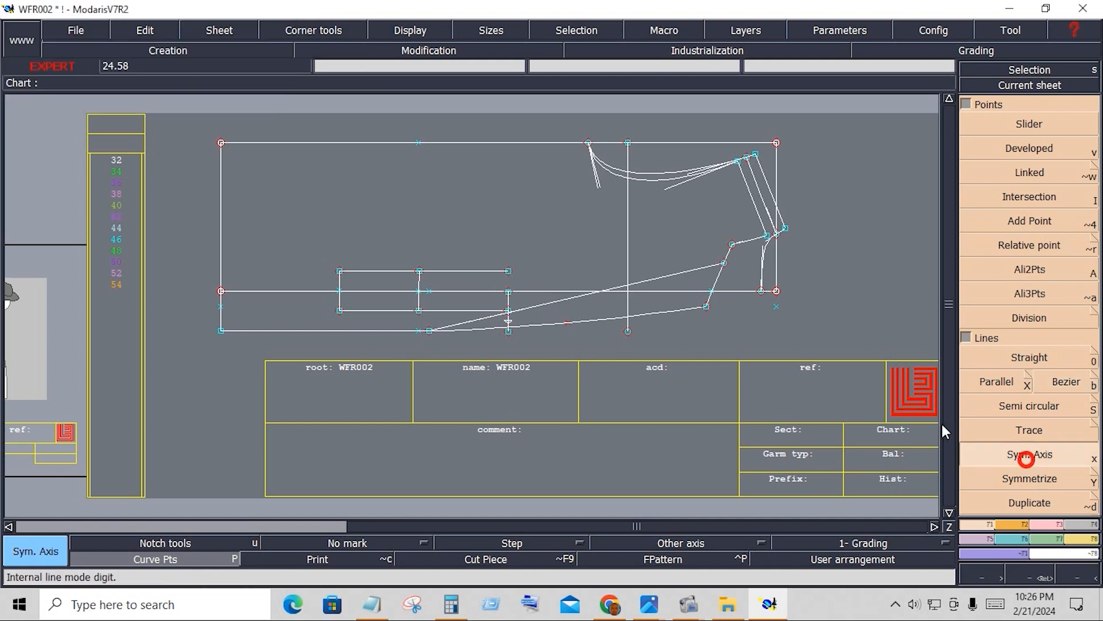
left_click(547, 310)
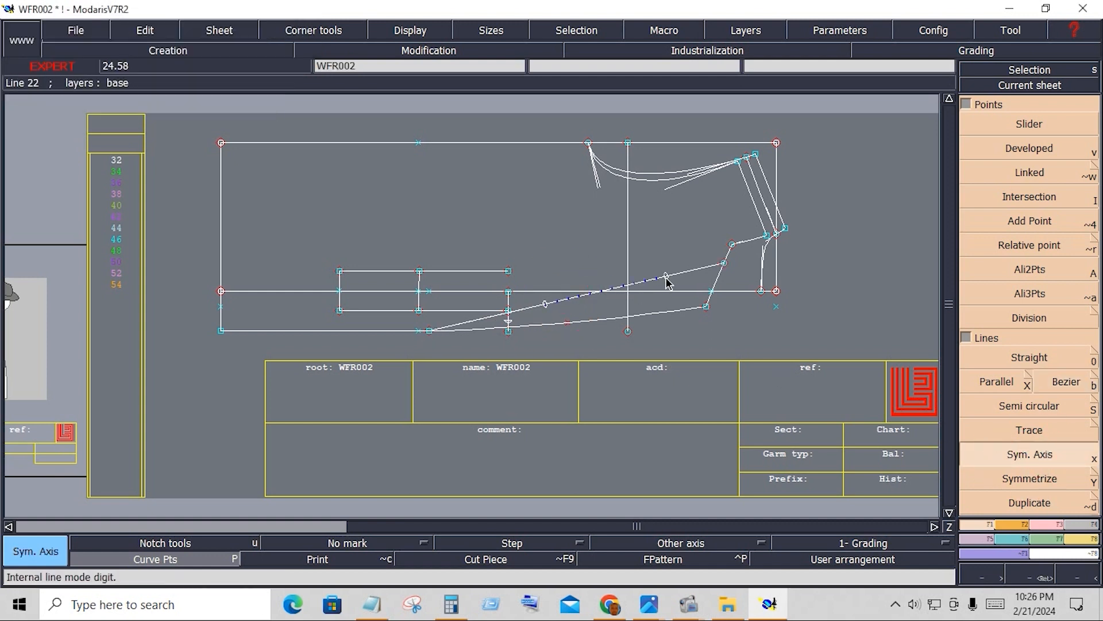
left_click(1022, 486)
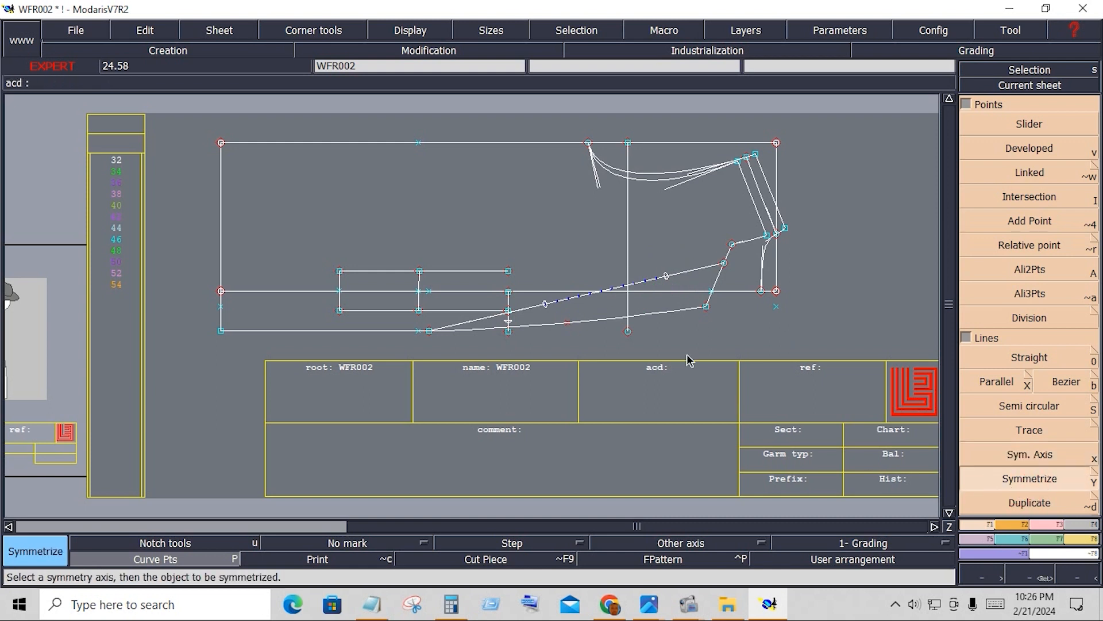
left_click(665, 310)
left_click(717, 288)
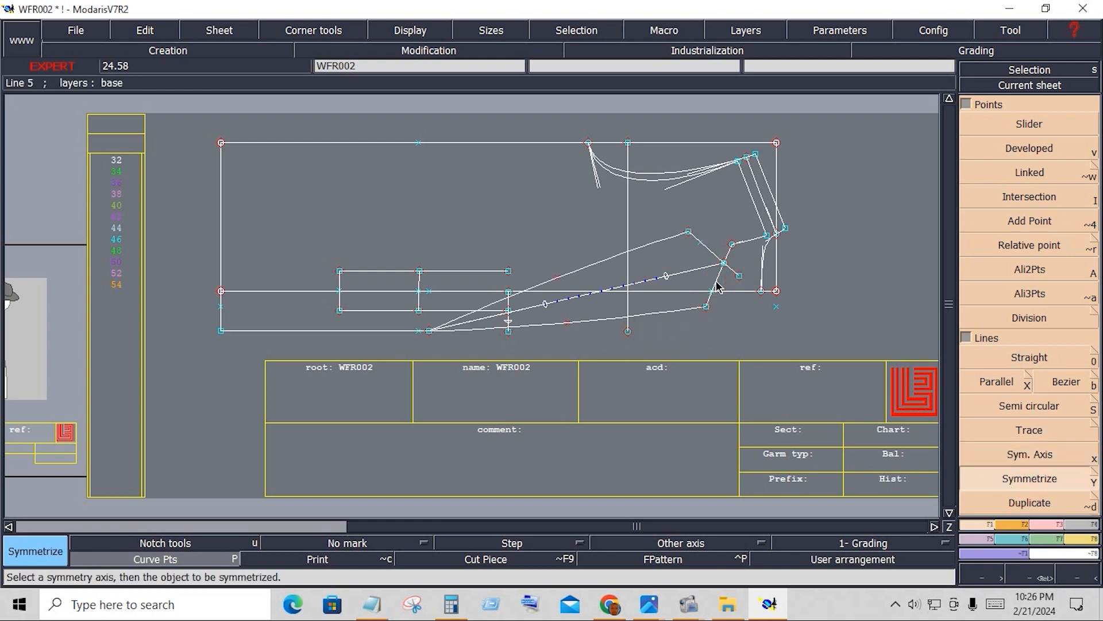
Step: Trim the mirrored gorge line to the upper end of the roll line with Adjust 2 lines
left_click(1045, 530)
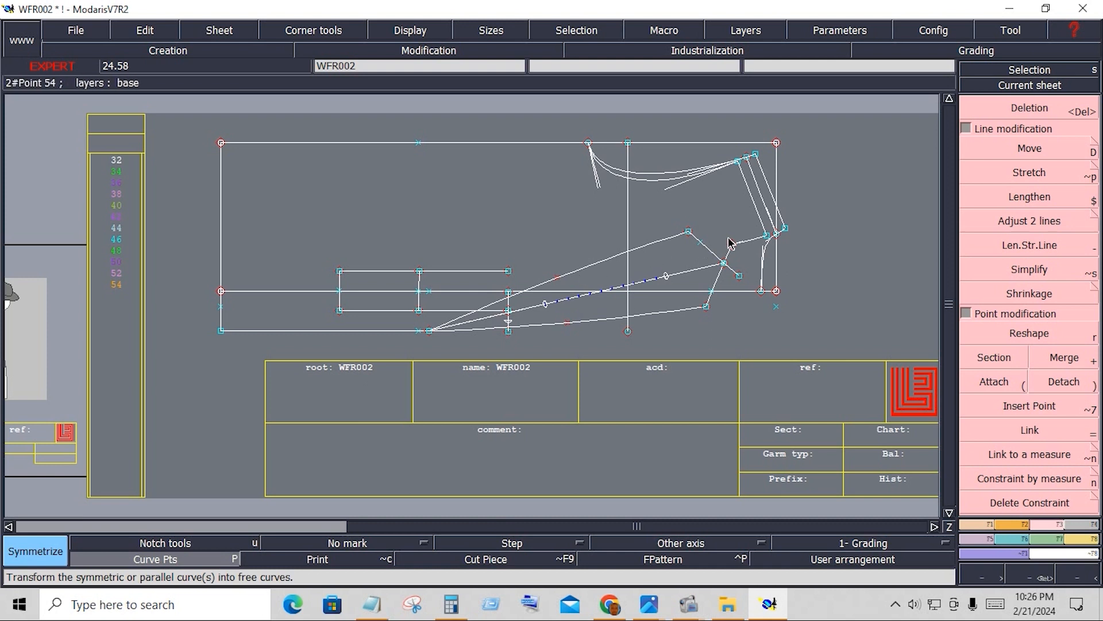
left_click(1024, 223)
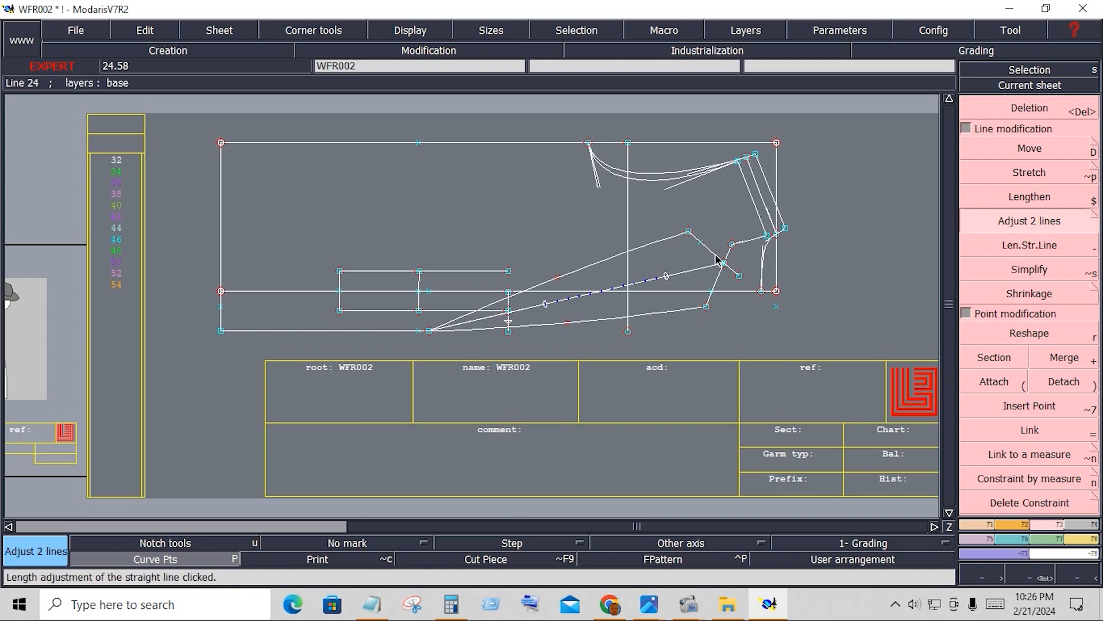
left_click(721, 269)
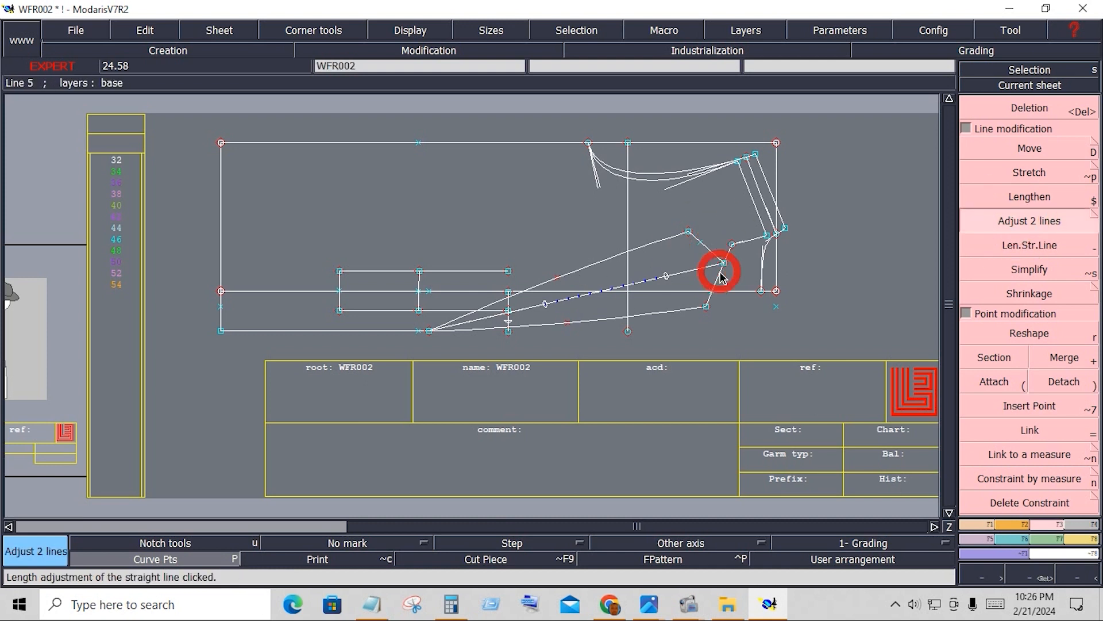
Step: Erase the symmetry axis lying on the roll line
left_click(742, 38)
left_click(754, 123)
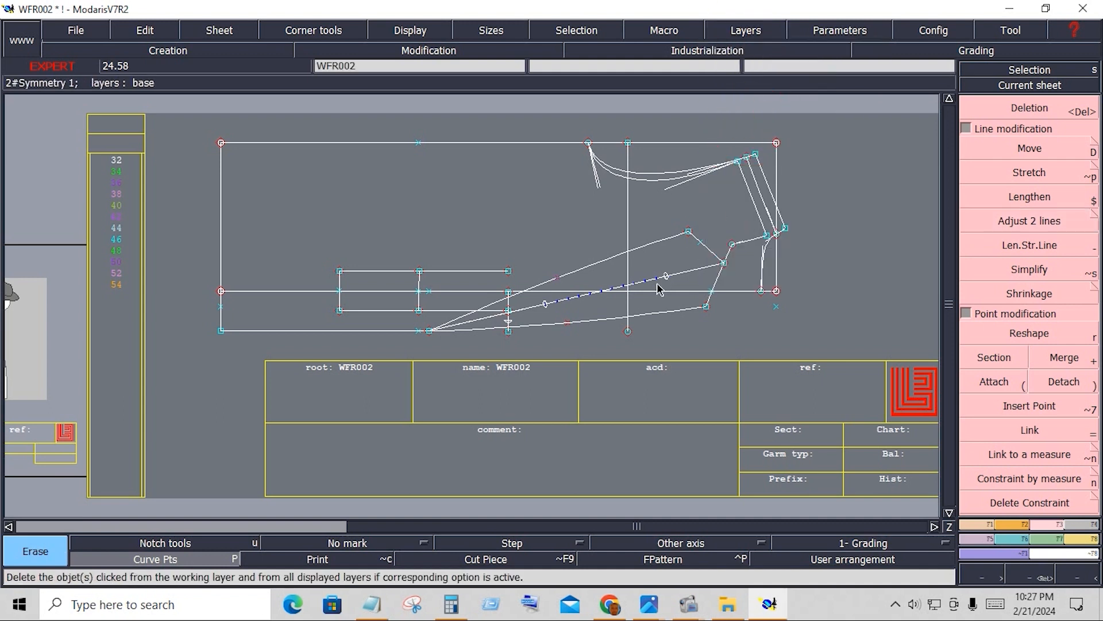
left_click(651, 281)
left_click(665, 276)
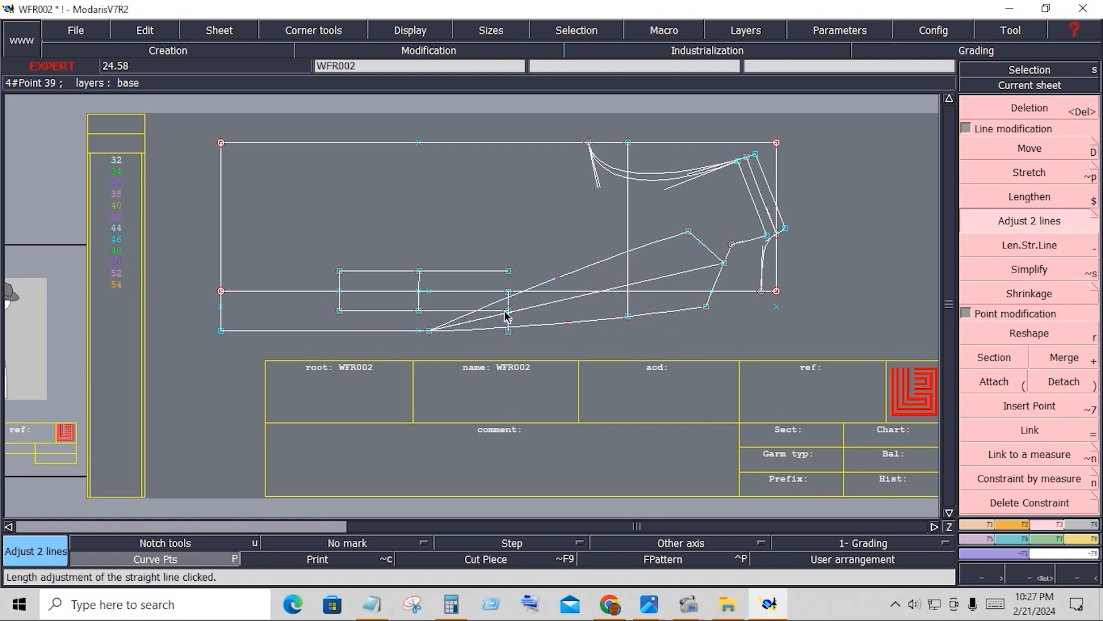
Step: Draw button circles about 0.14 to 0.23 inch in diameter at the four lower button positions
key("Return")
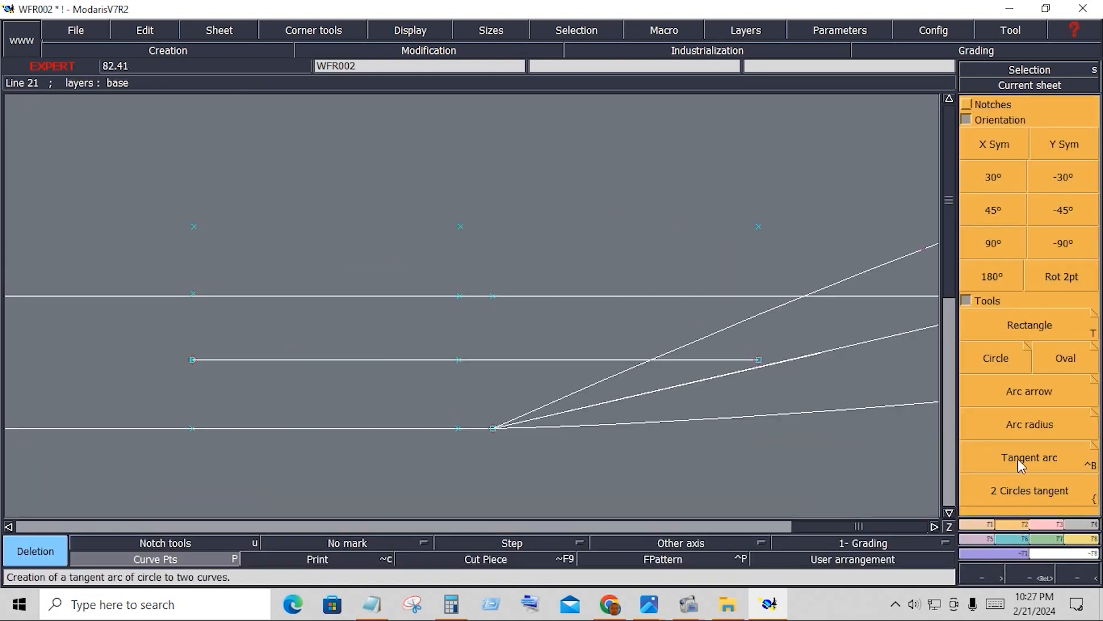
left_click(999, 361)
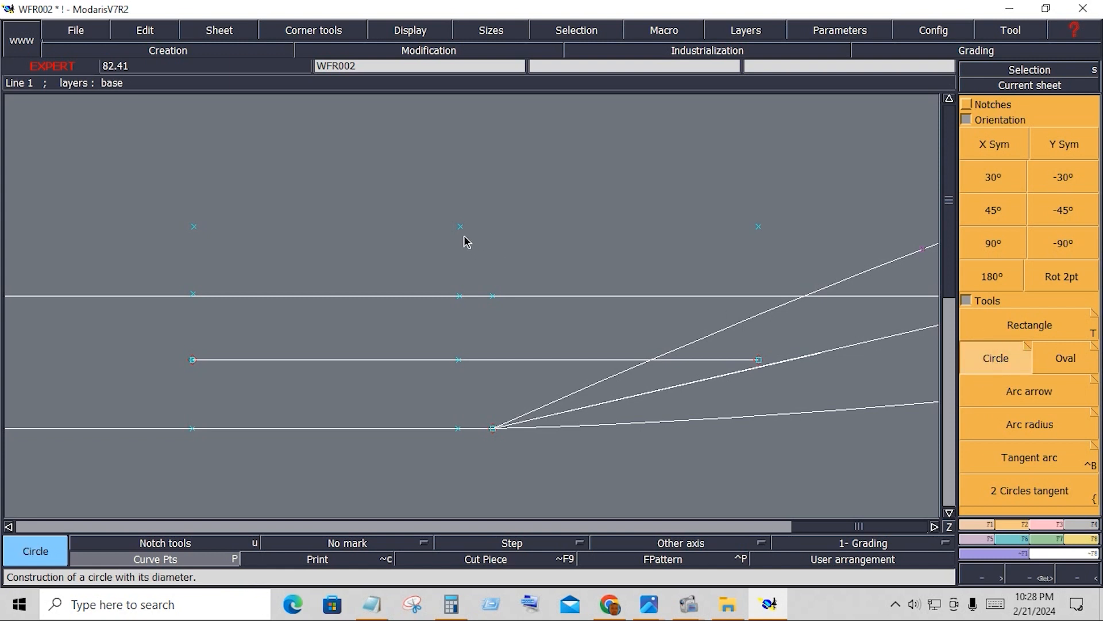
left_click(461, 227)
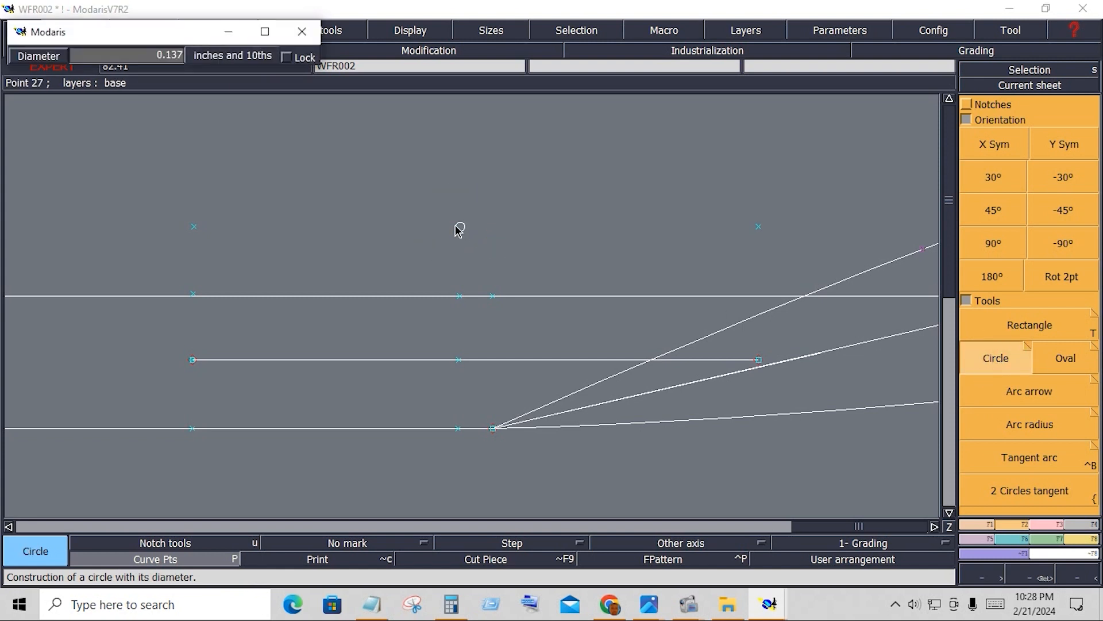
left_click(454, 226)
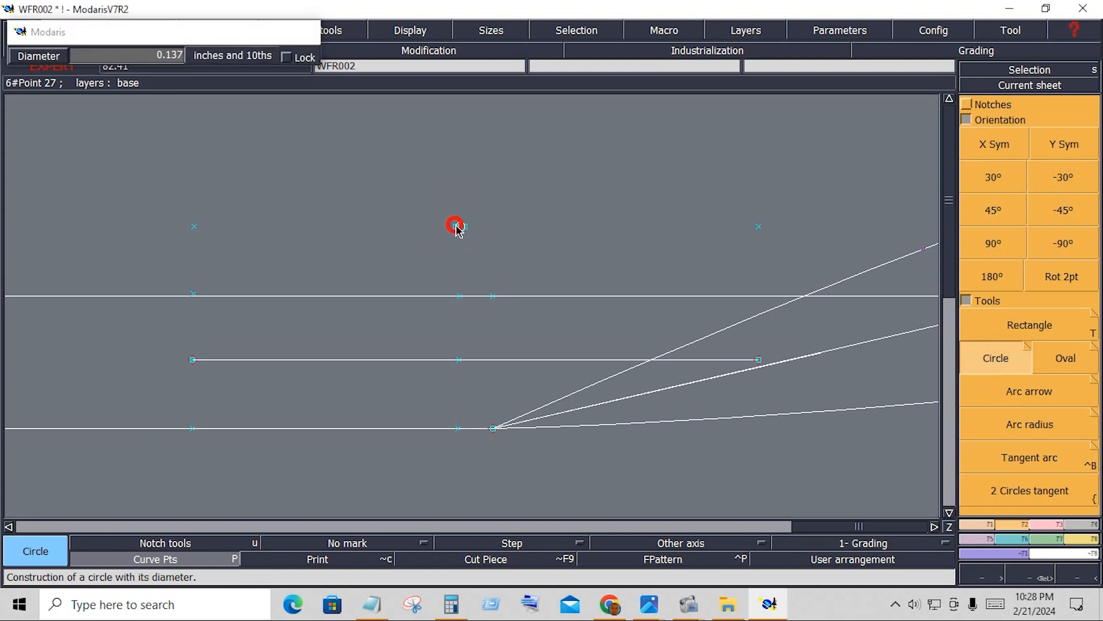
left_click(194, 227)
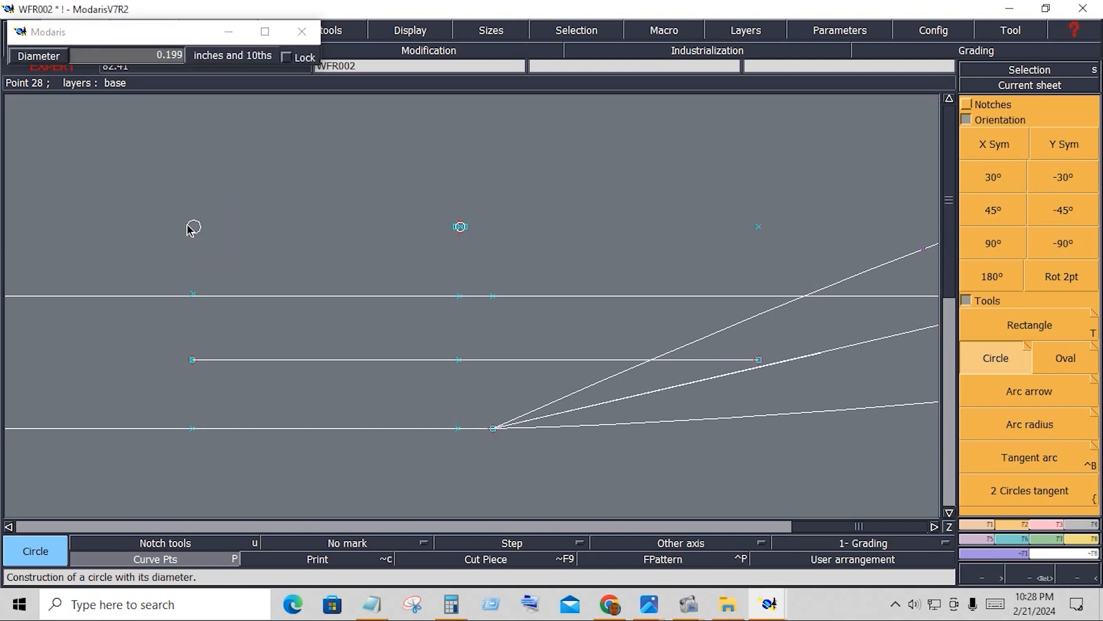
left_click(193, 227)
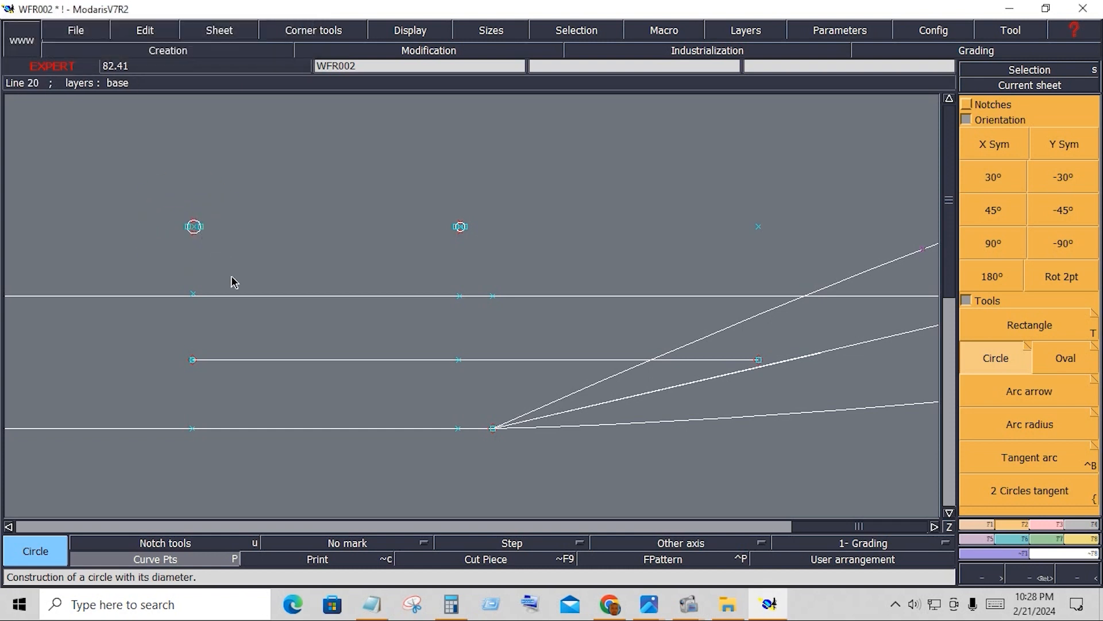
left_click(192, 361)
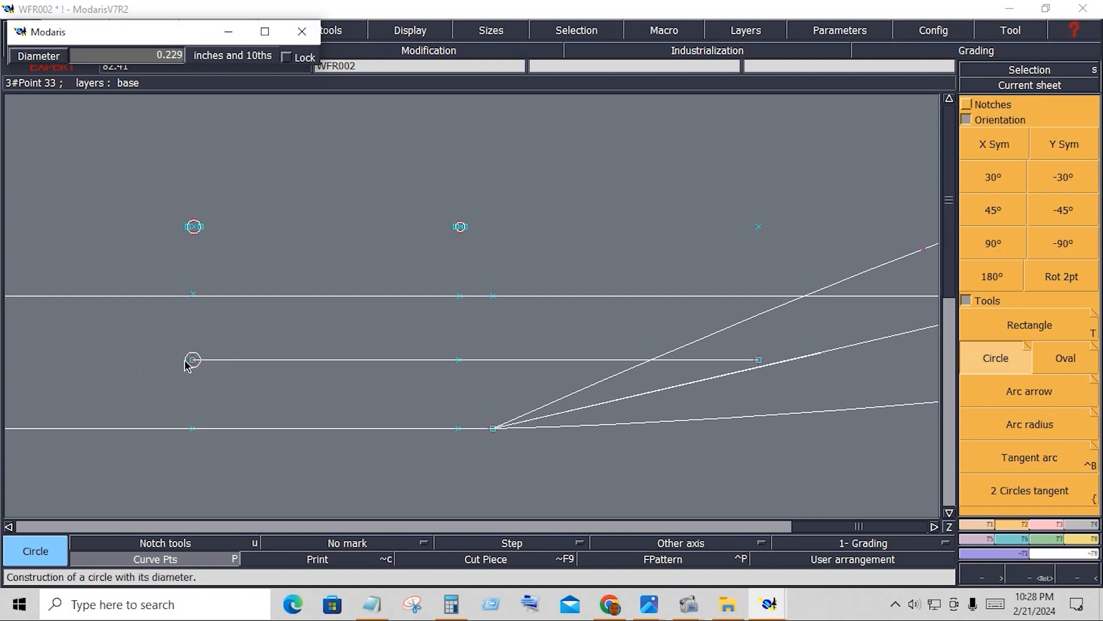
left_click(192, 360)
left_click(459, 361)
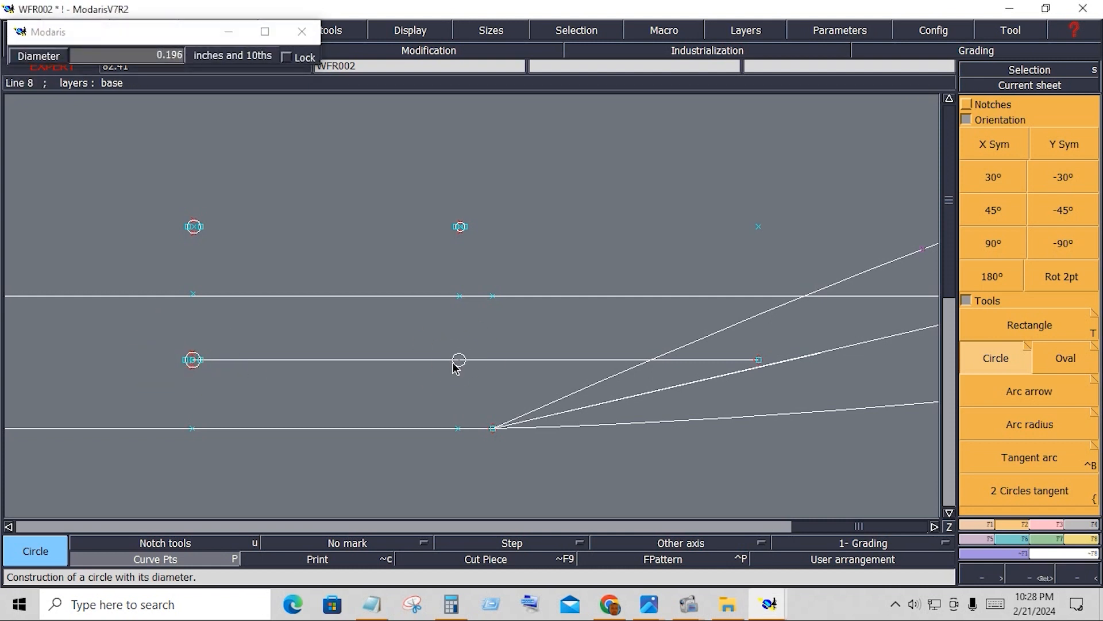
left_click(456, 366)
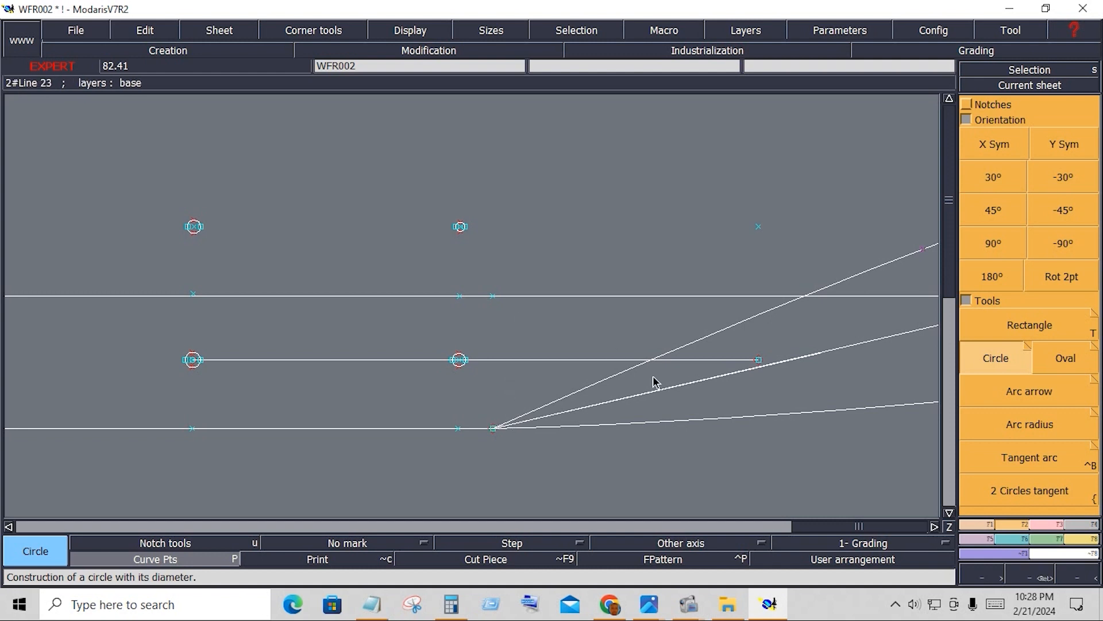
Step: Compare the button layout with the reference jacket photo and mark the two circles on the inner side of the centre front
mouse_move(688, 604)
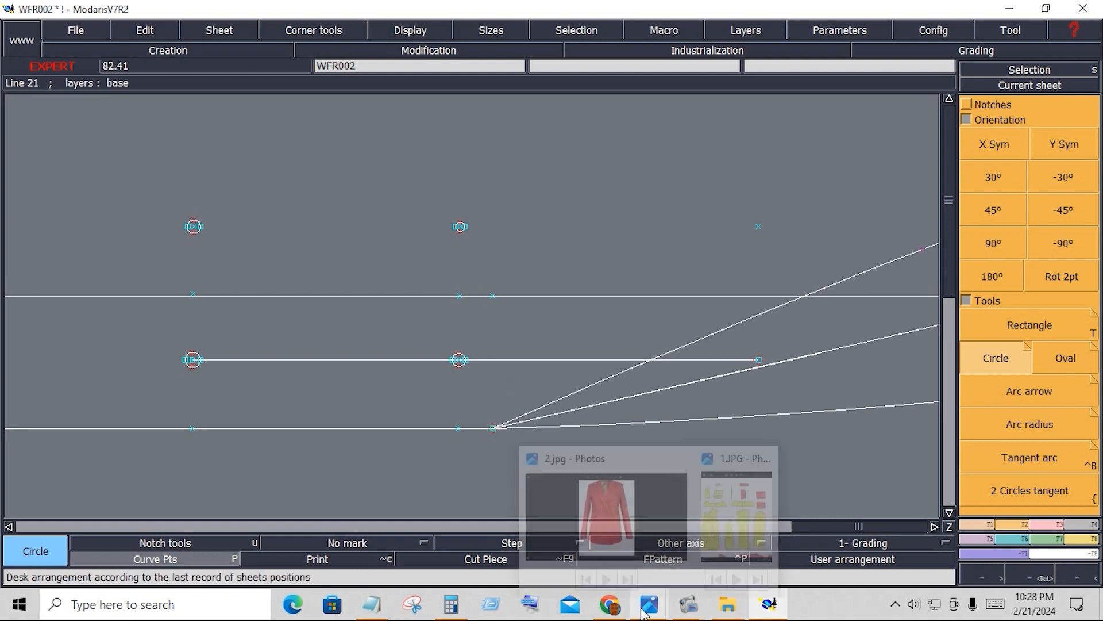
left_click(619, 527)
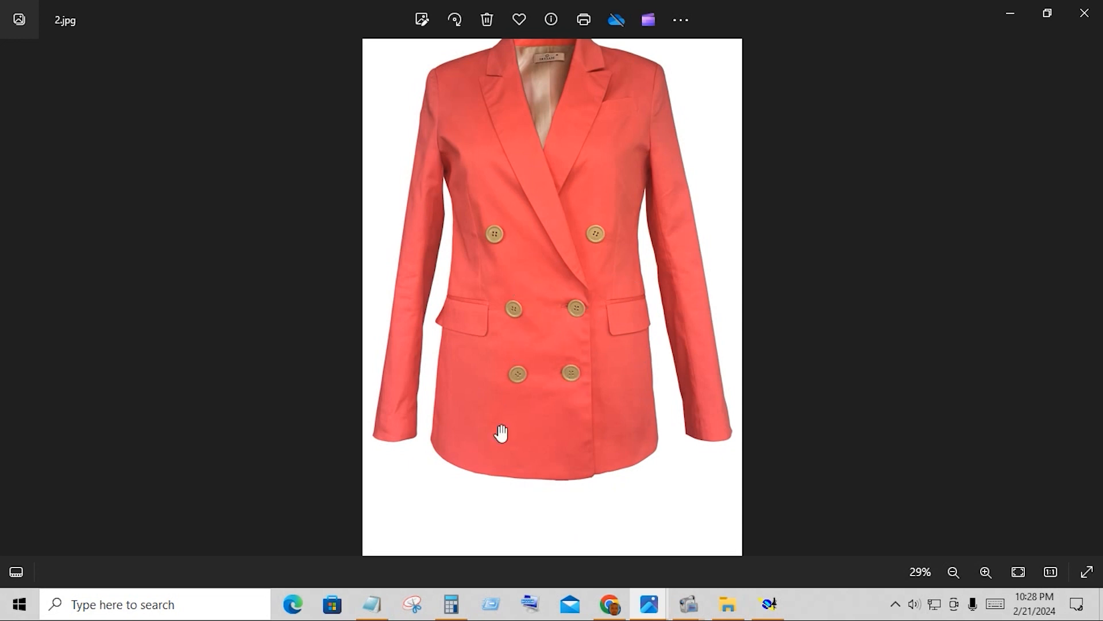
left_click(769, 604)
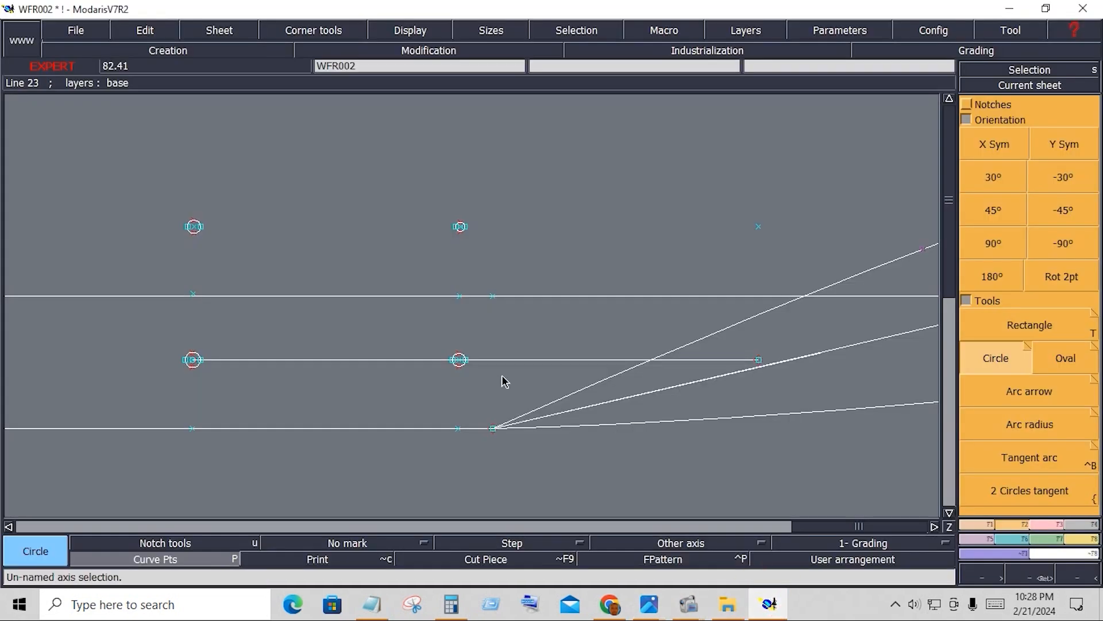
left_click_drag(154, 195, 482, 255)
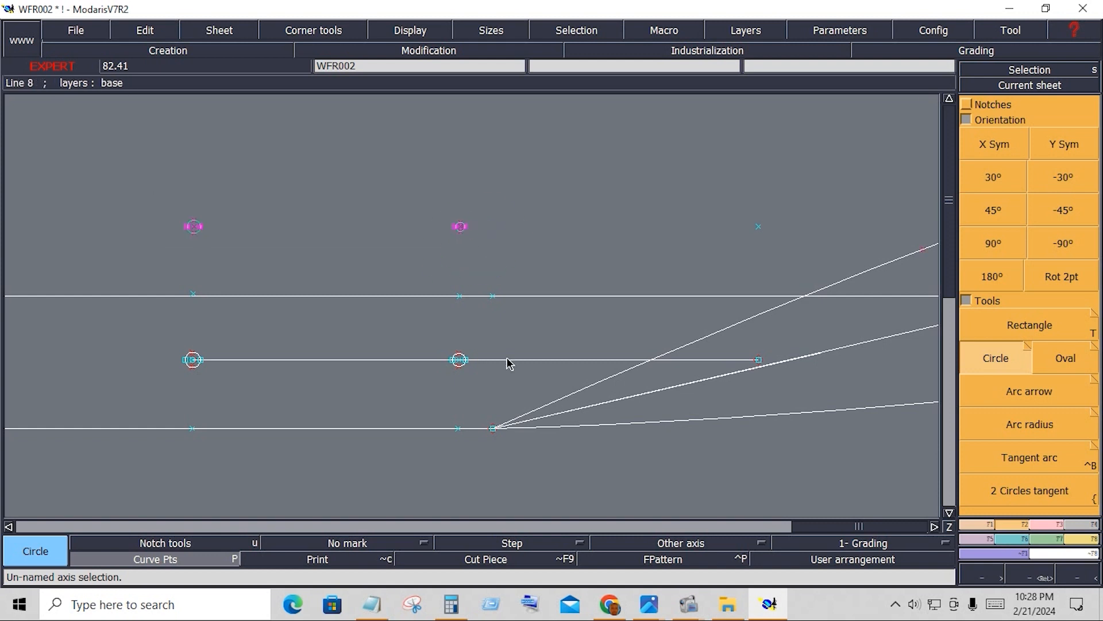
left_click(559, 244)
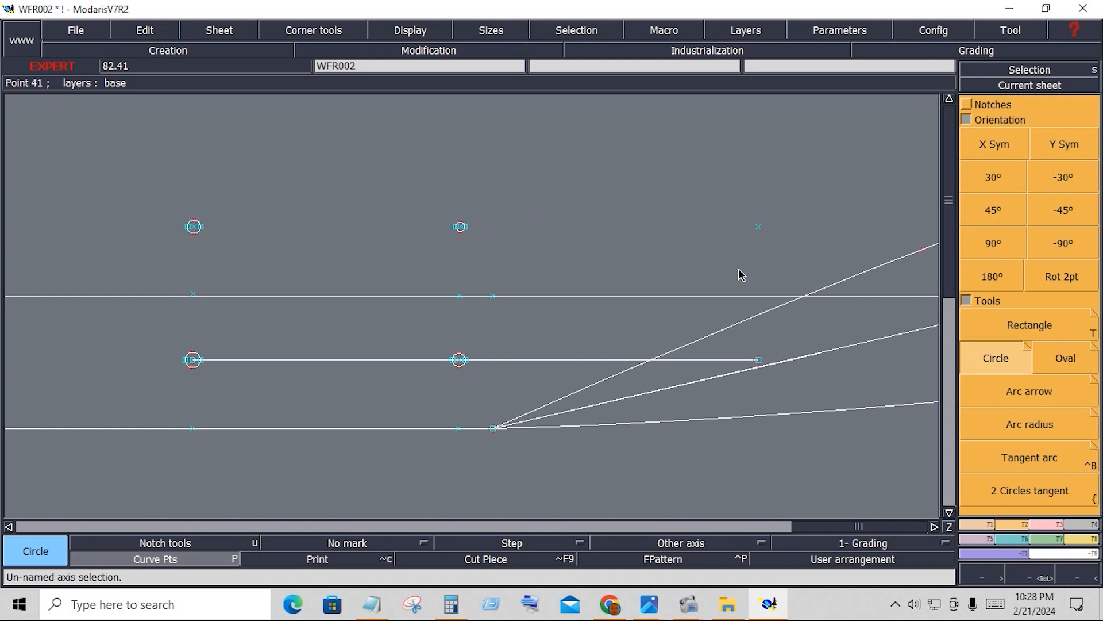
Step: Draw the top inner button circle slightly farther from the centre front than its marked point, and delete that original point
left_click(1053, 525)
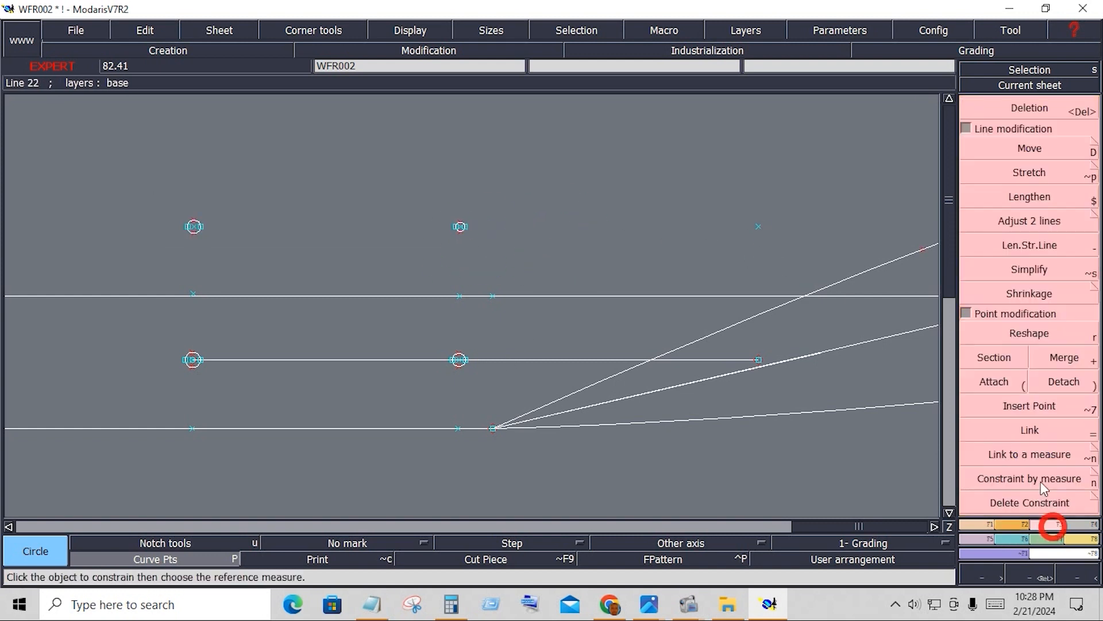
key("F2")
left_click(997, 362)
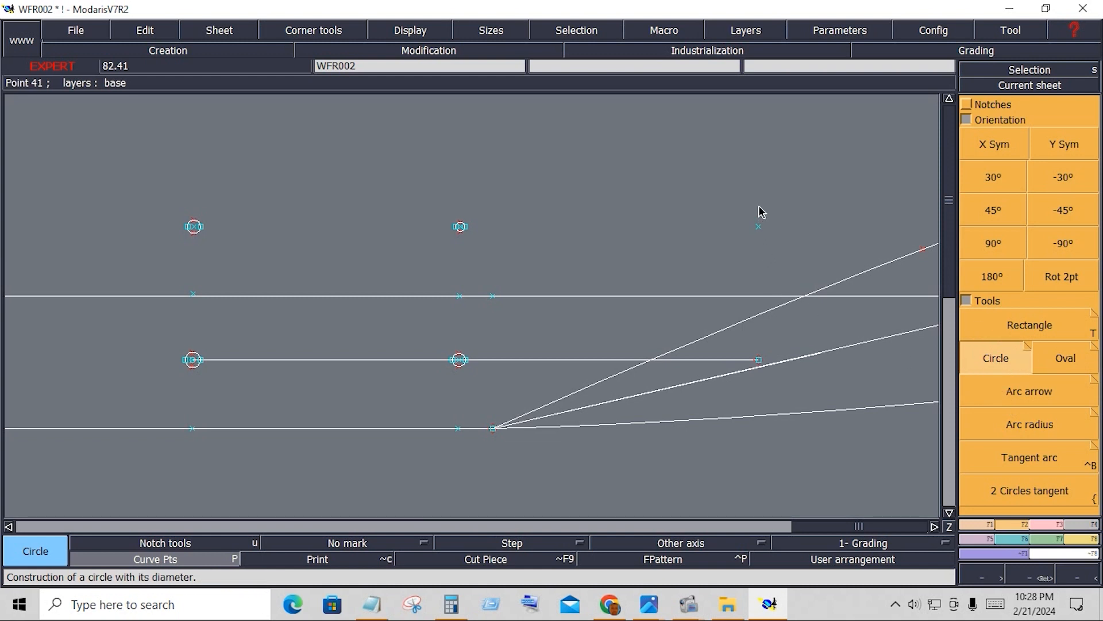
key("Delete")
left_click(759, 225)
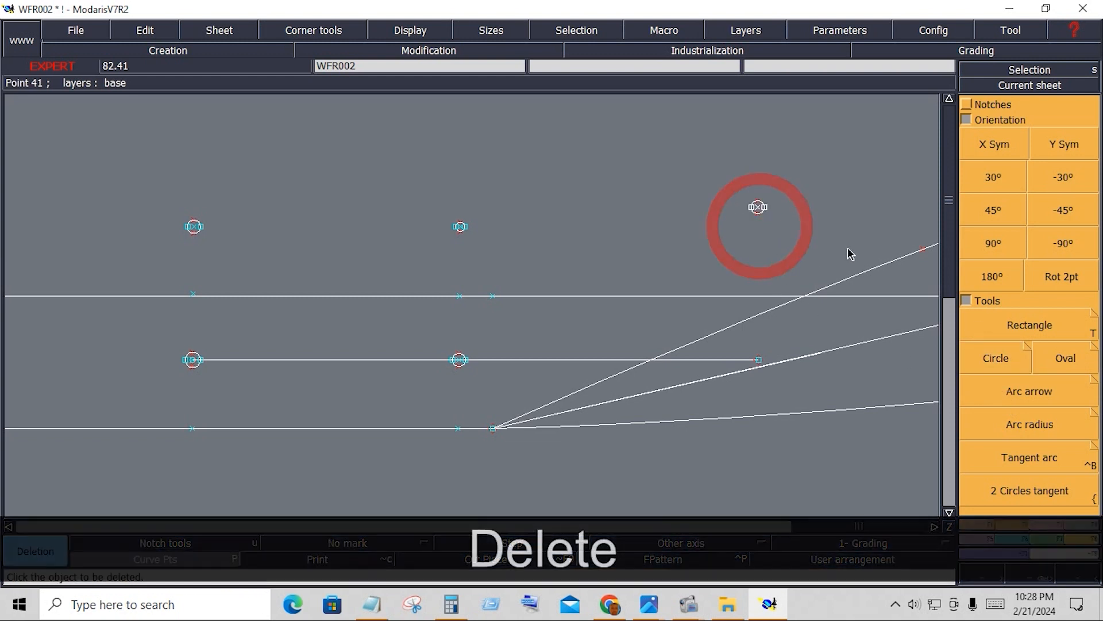
key("Home")
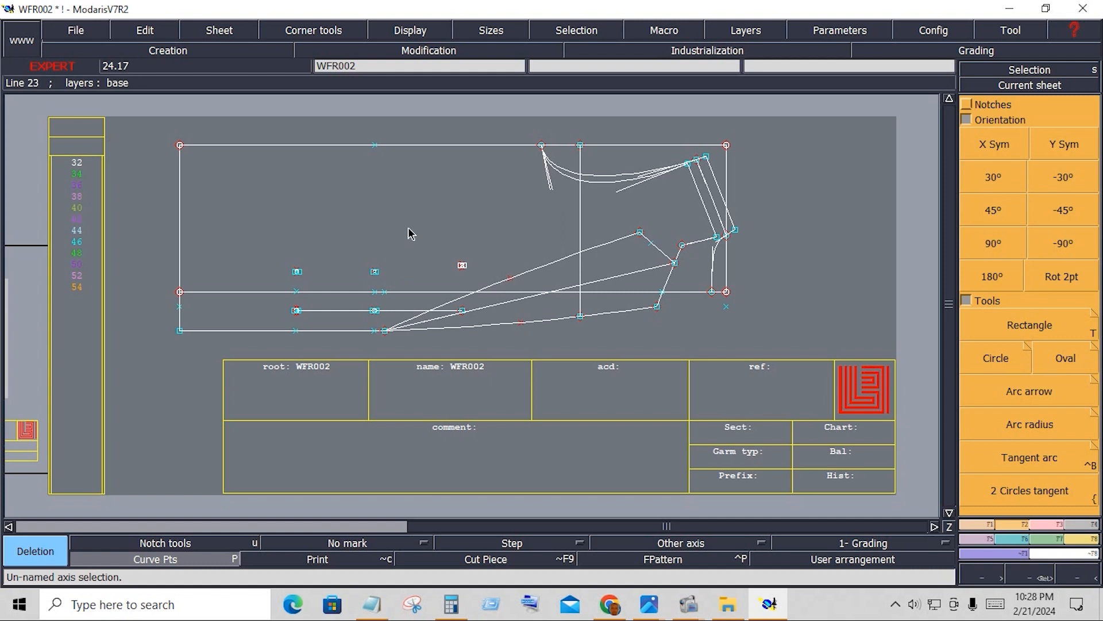
left_click_drag(390, 214, 760, 344)
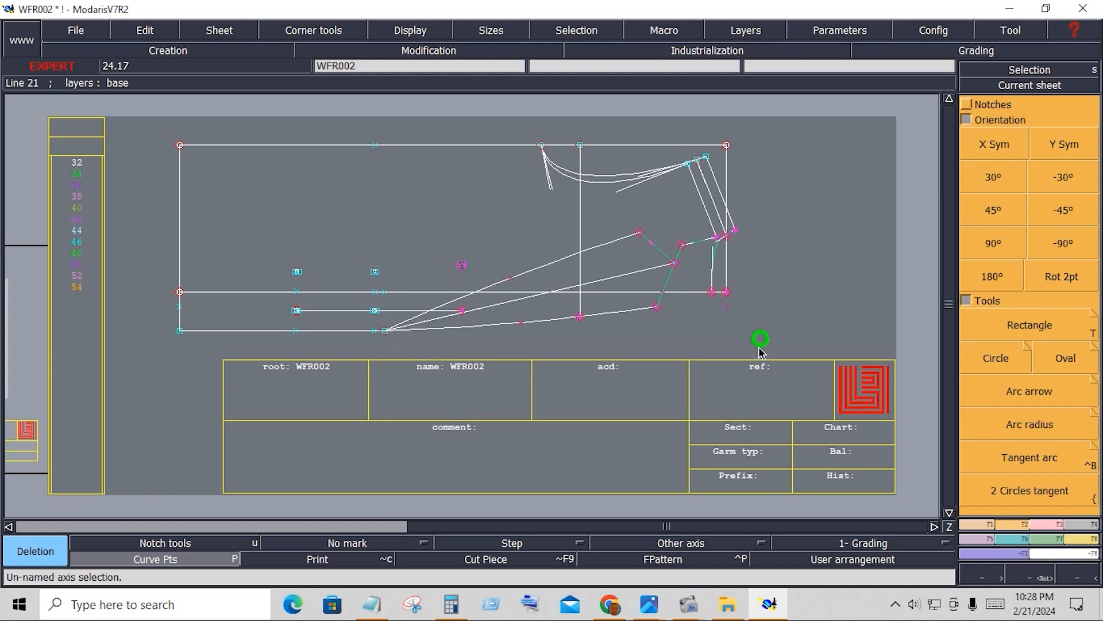
left_click(641, 332)
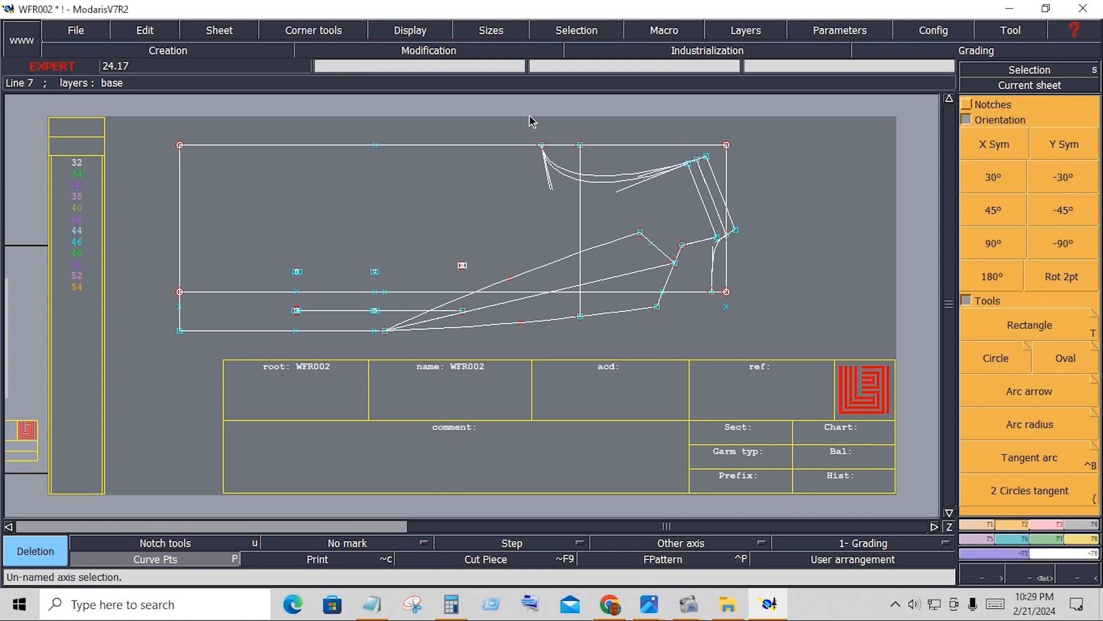
left_click_drag(530, 117, 742, 311)
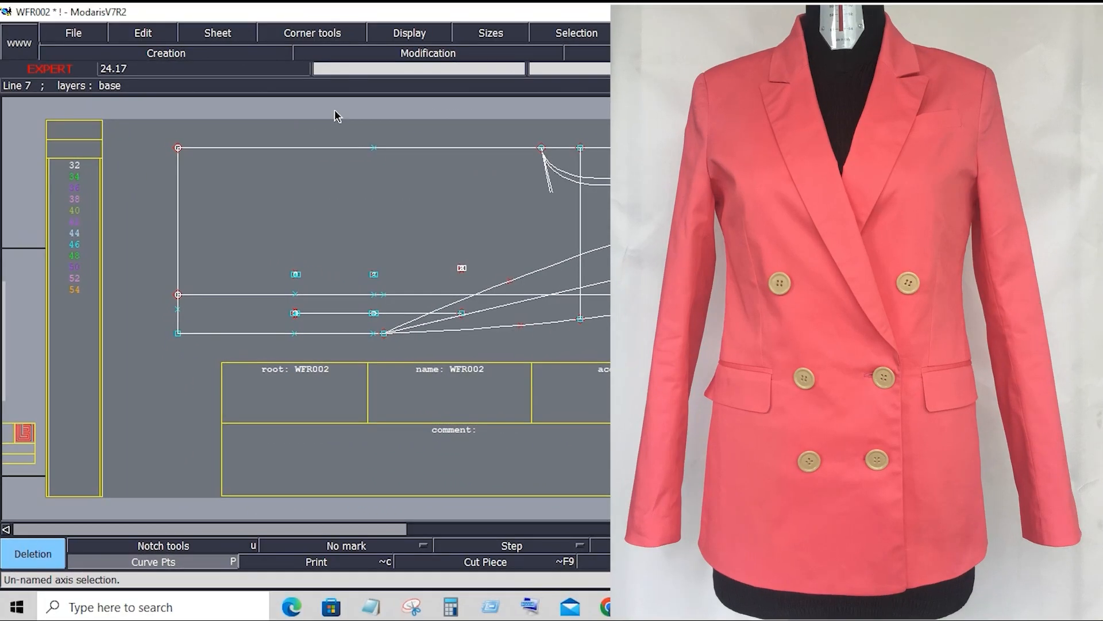